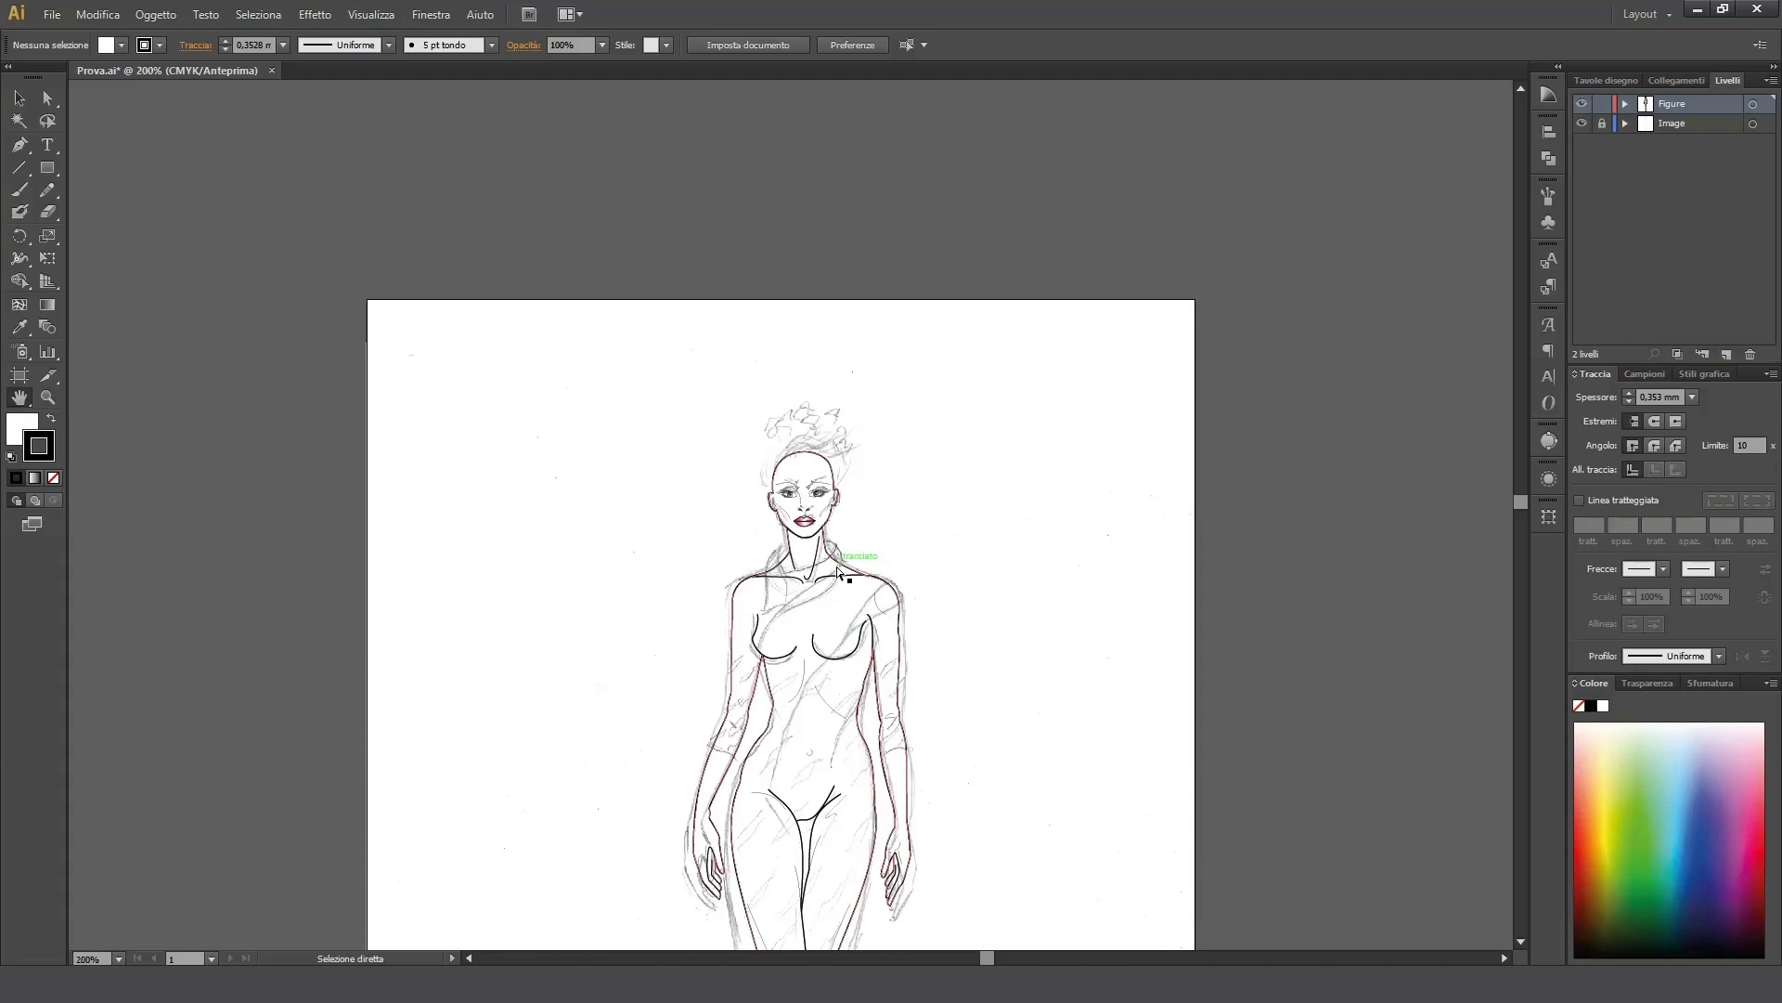
Step: Create a new layer named Hair above the Figure layer and lock the Figure layer
{"action": "key", "text": "ctrl+plus"}
{"action": "key", "text": "ctrl+plus"}
{"action": "key", "text": "ctrl+plus"}
{"action": "key", "text": "ctrl+plus"}
{"action": "key", "text": "ctrl+plus"}
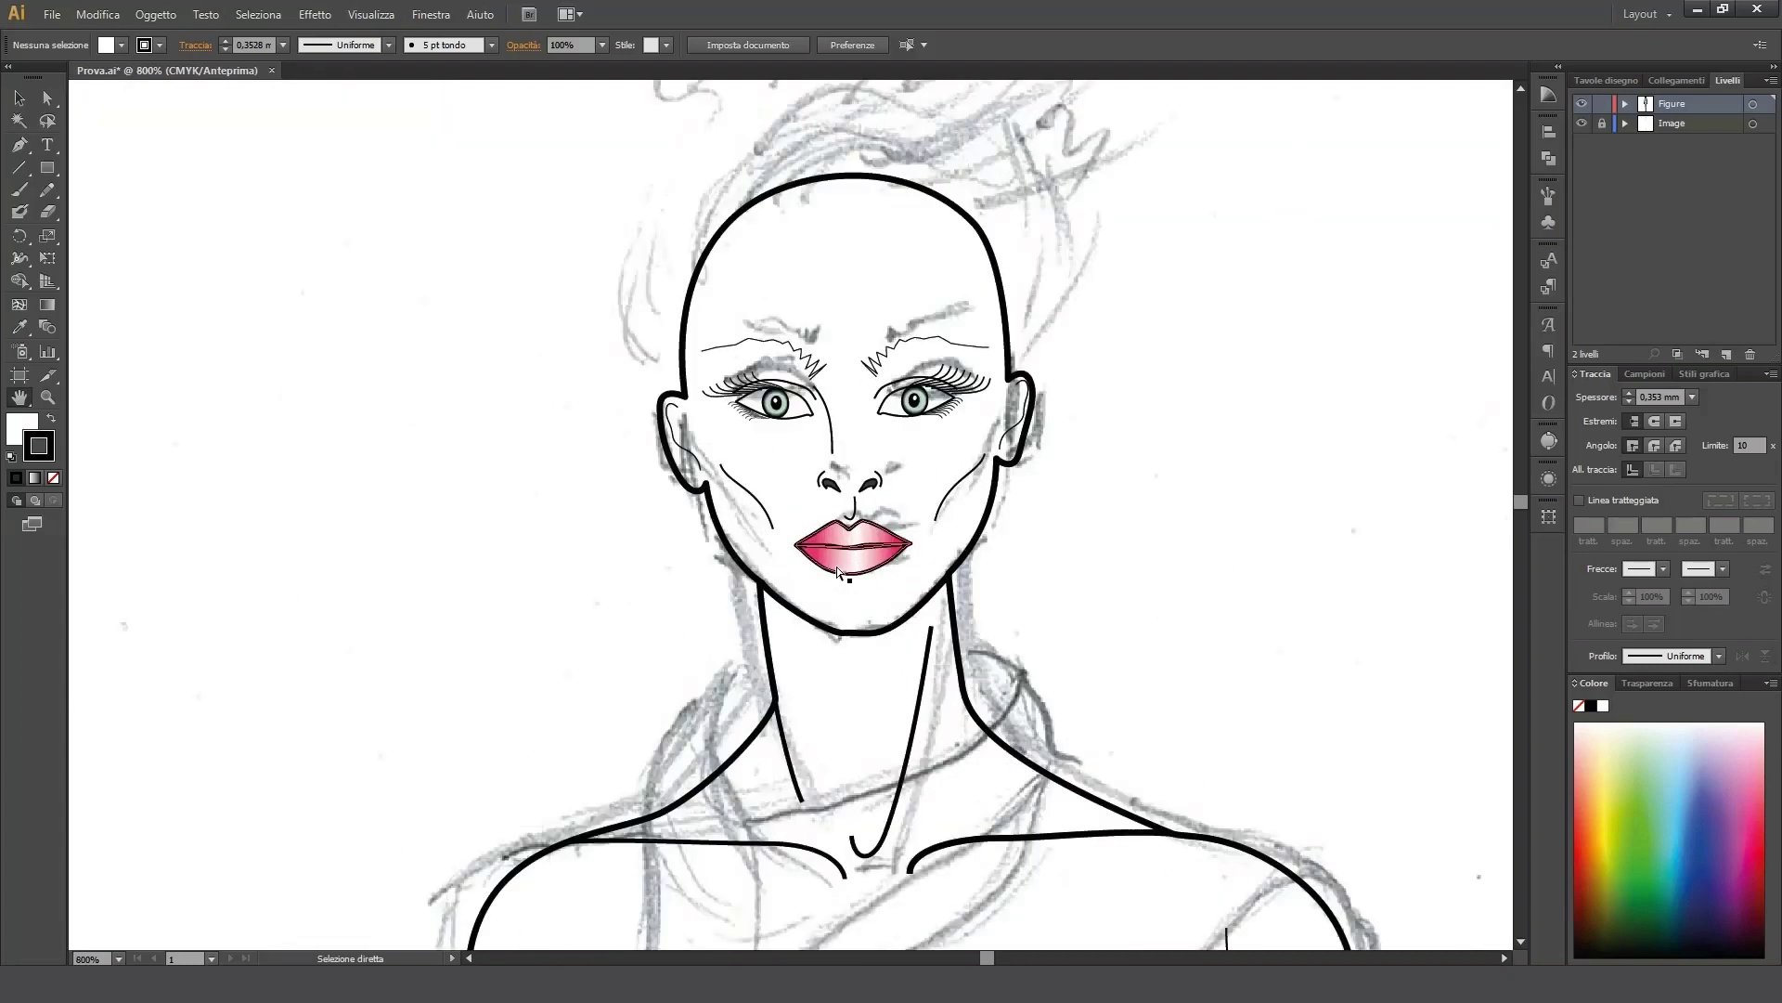
{"action": "left_click_drag", "start_coordinate": [831, 374], "coordinate": [784, 618]}
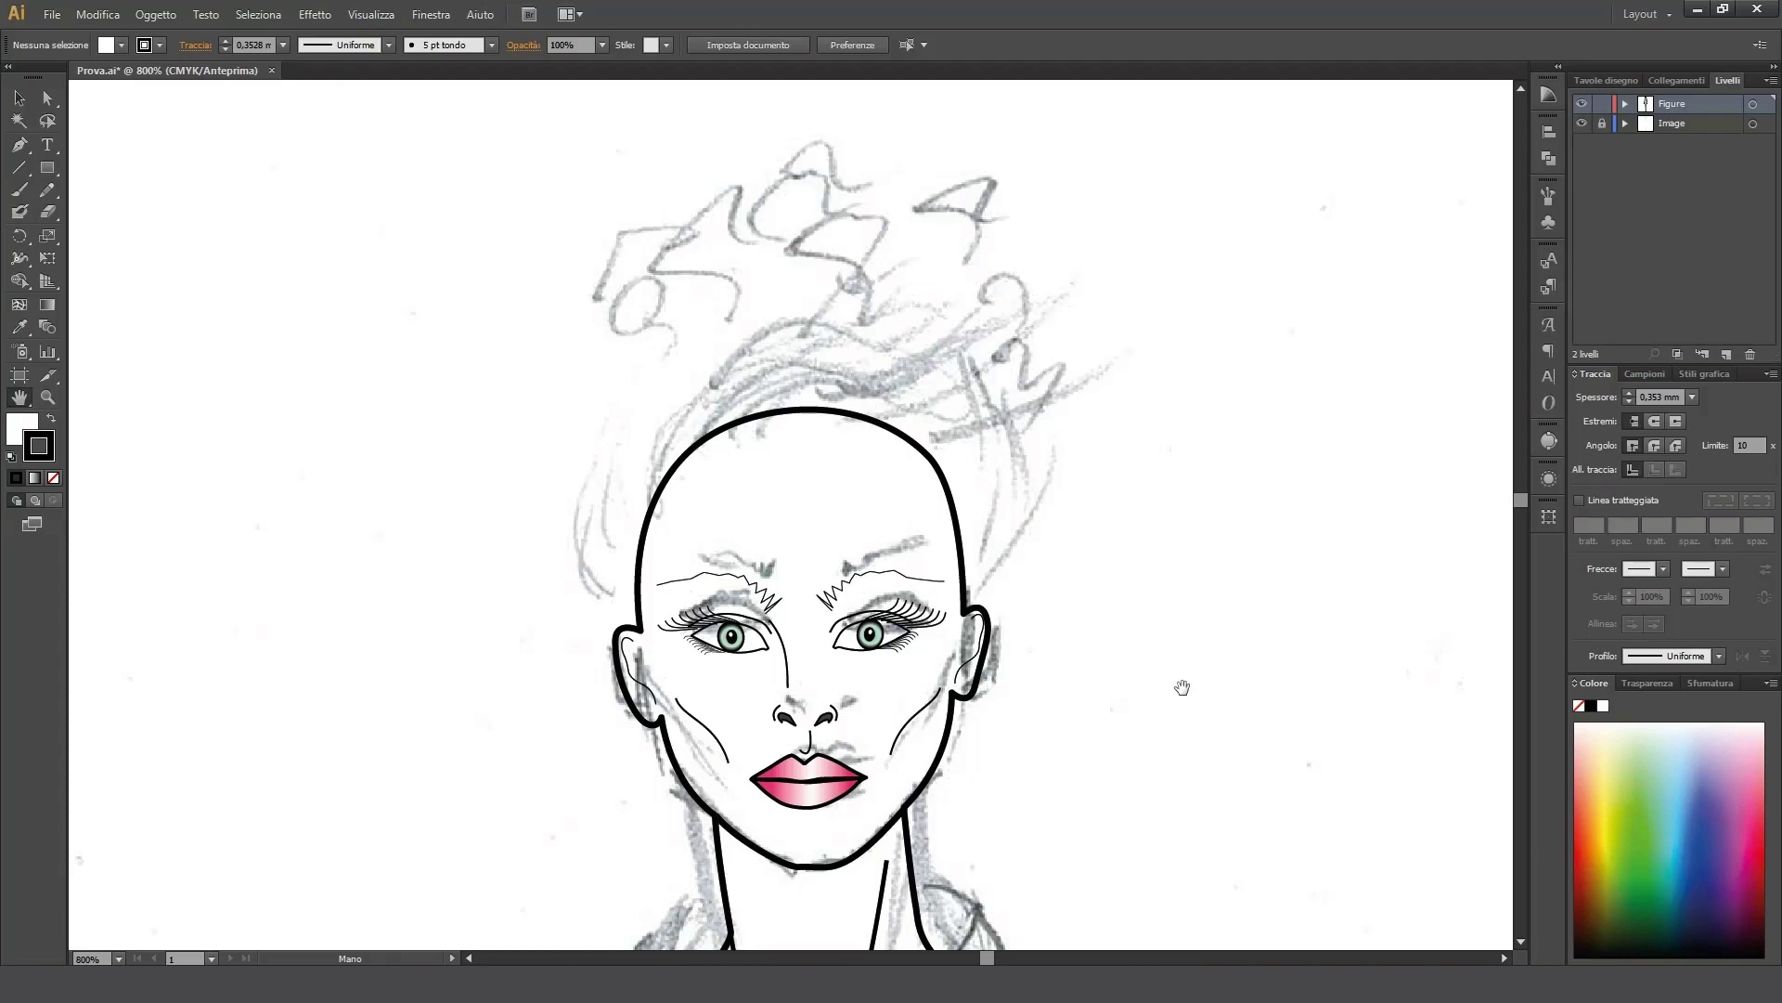
{"action": "left_click", "coordinate": [1726, 354]}
{"action": "double_click", "coordinate": [1680, 105]}
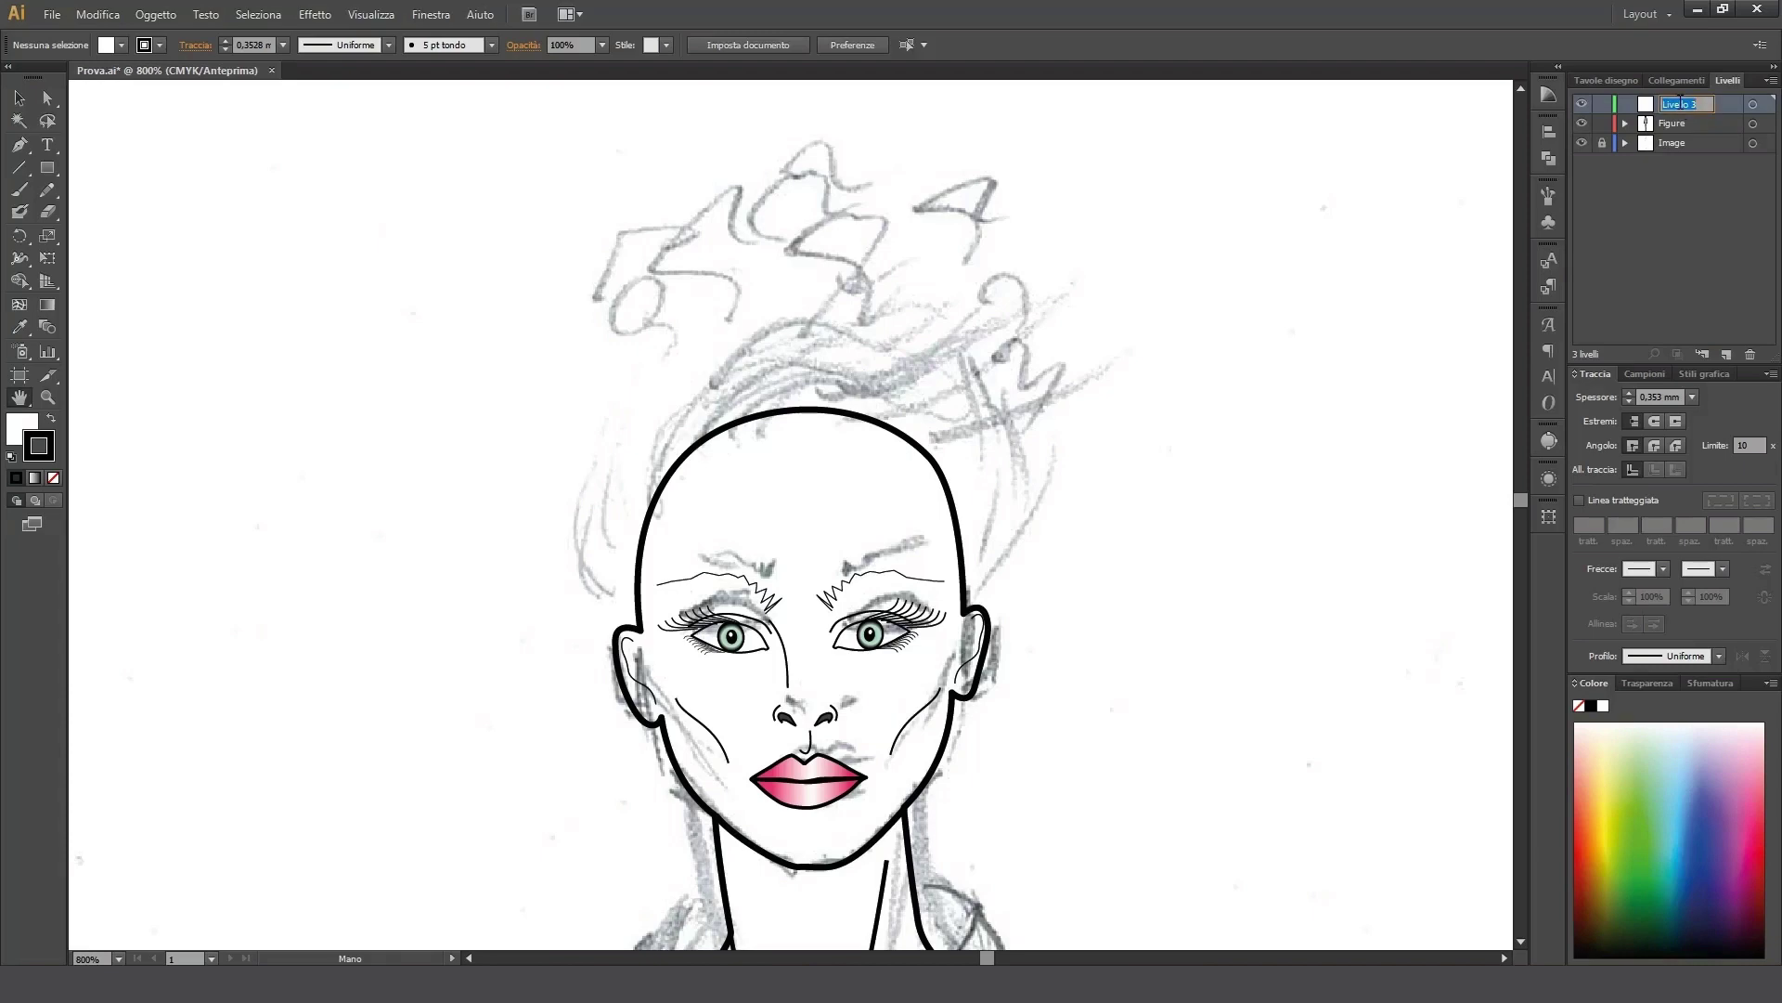
{"action": "type", "text": "Hi"}
{"action": "left_click", "coordinate": [1601, 122]}
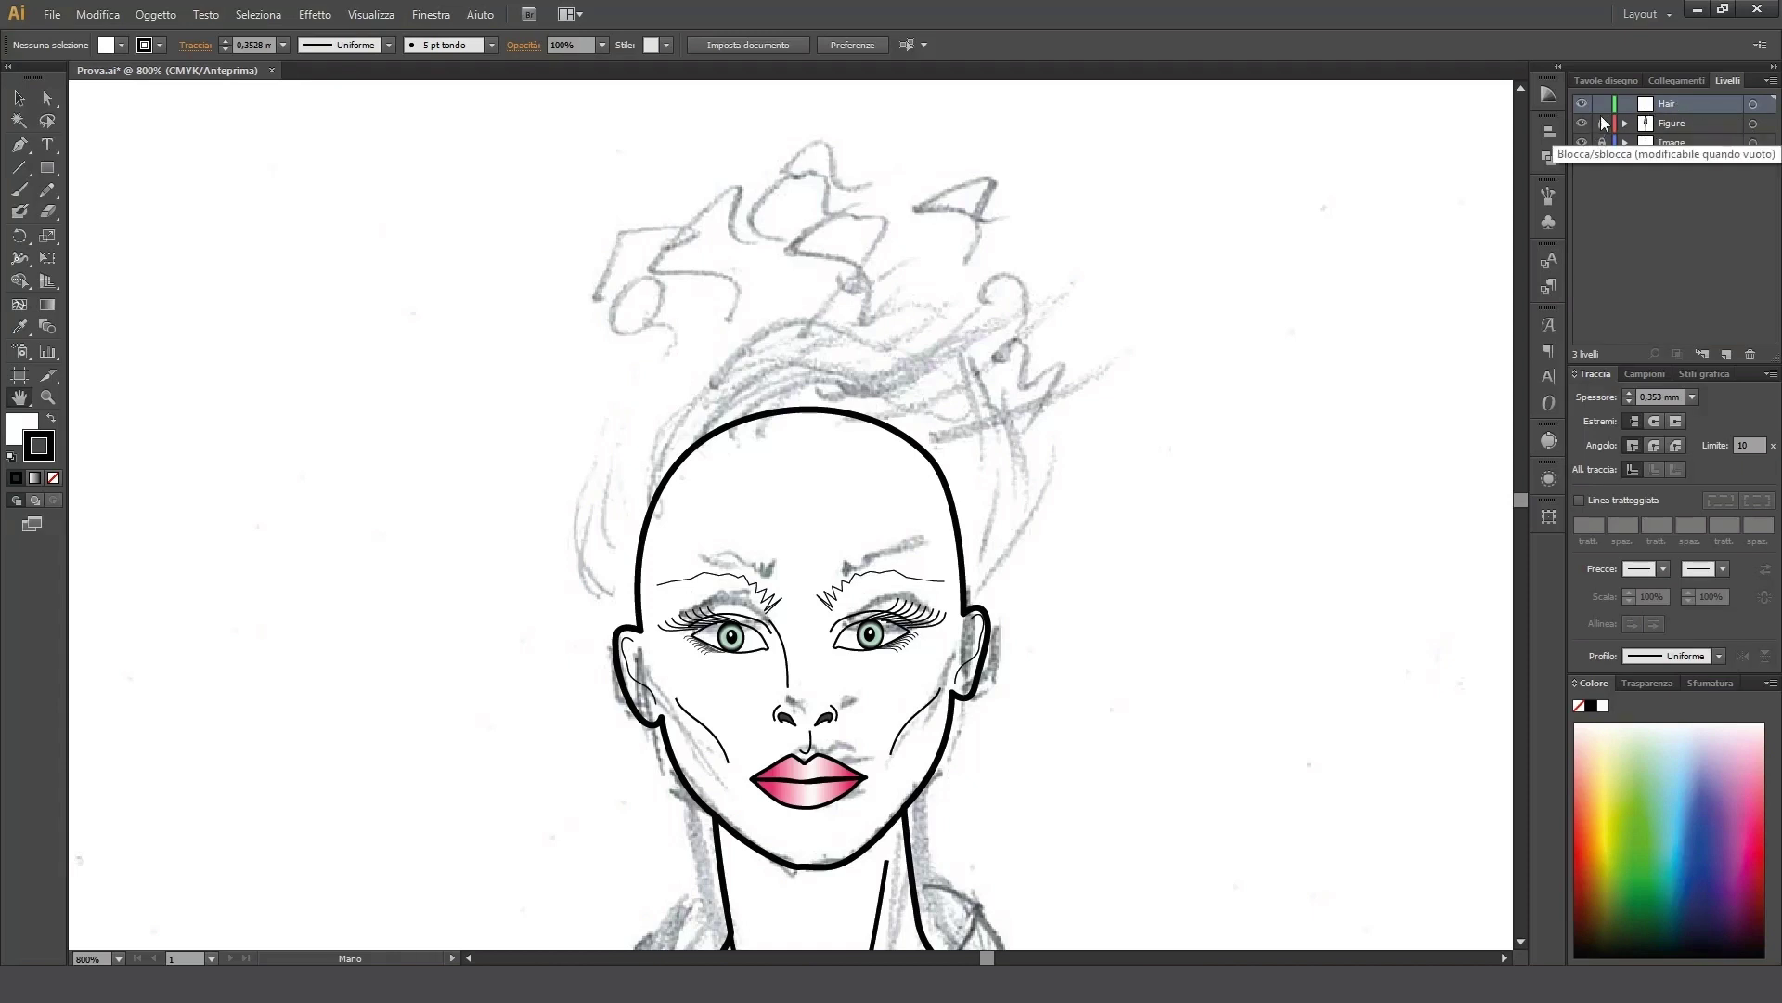
Step: Add two sublayers inside the Hair layer, named Out and Det, with Det above Out
{"action": "left_click", "coordinate": [1752, 104]}
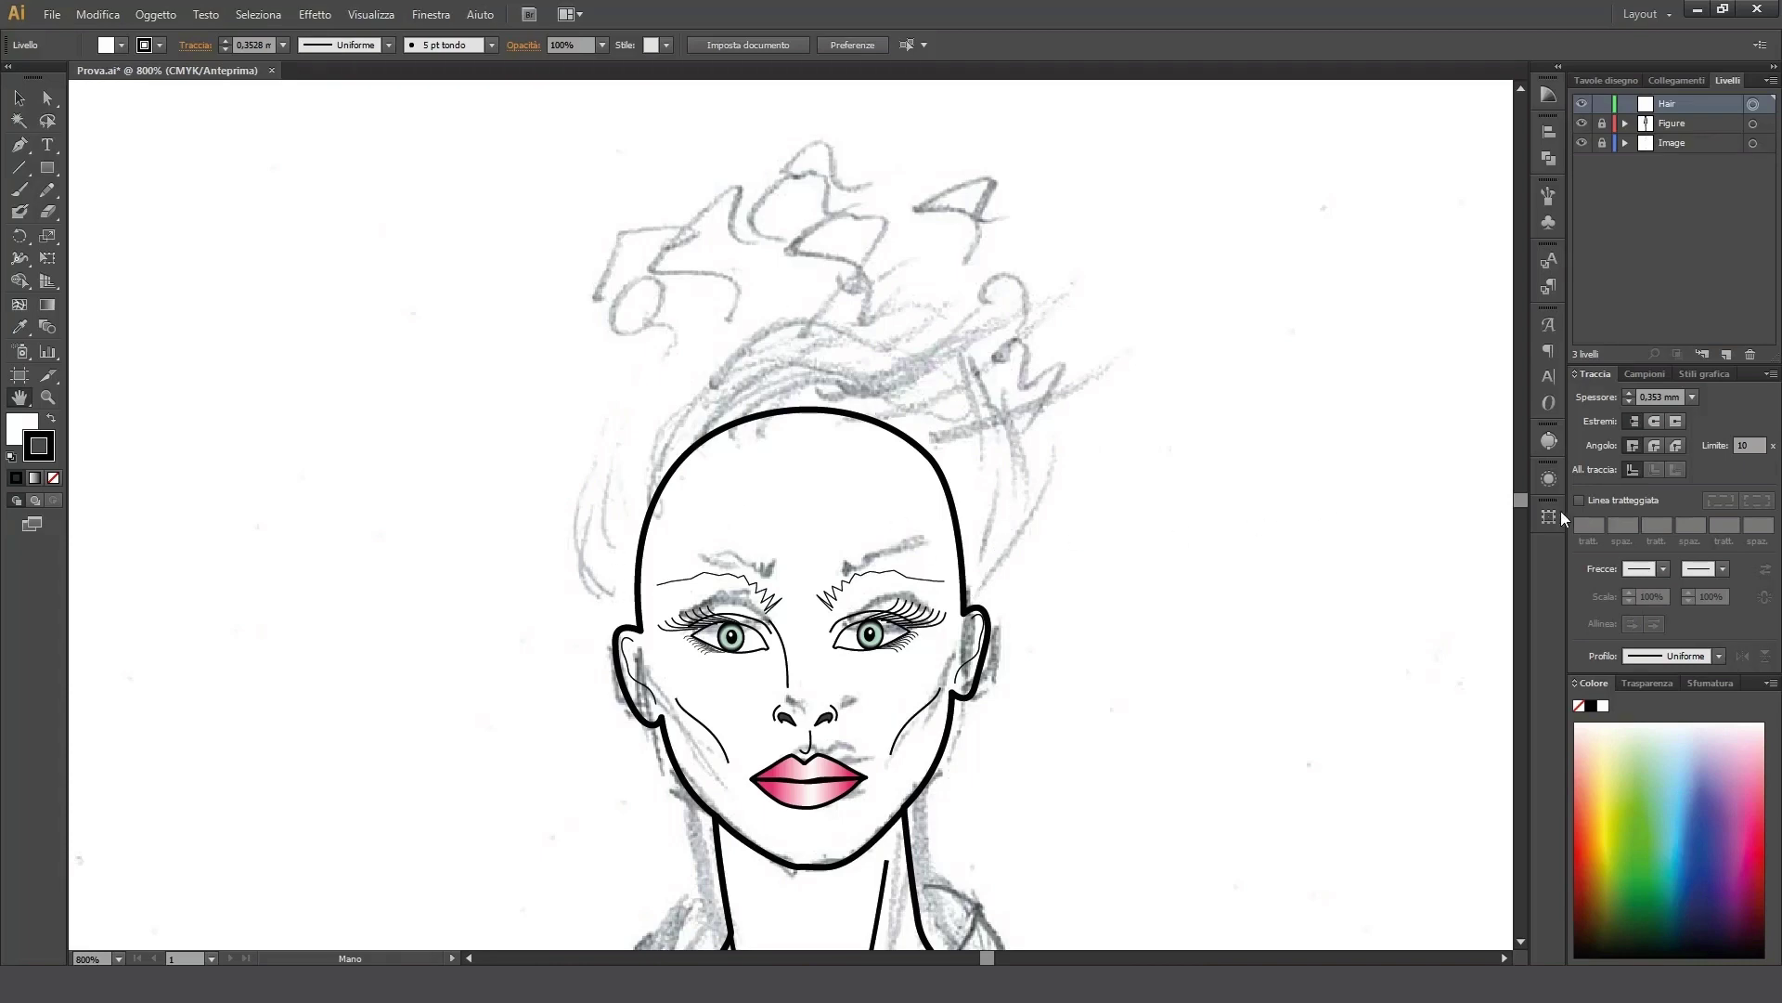
{"action": "left_click", "coordinate": [1704, 355]}
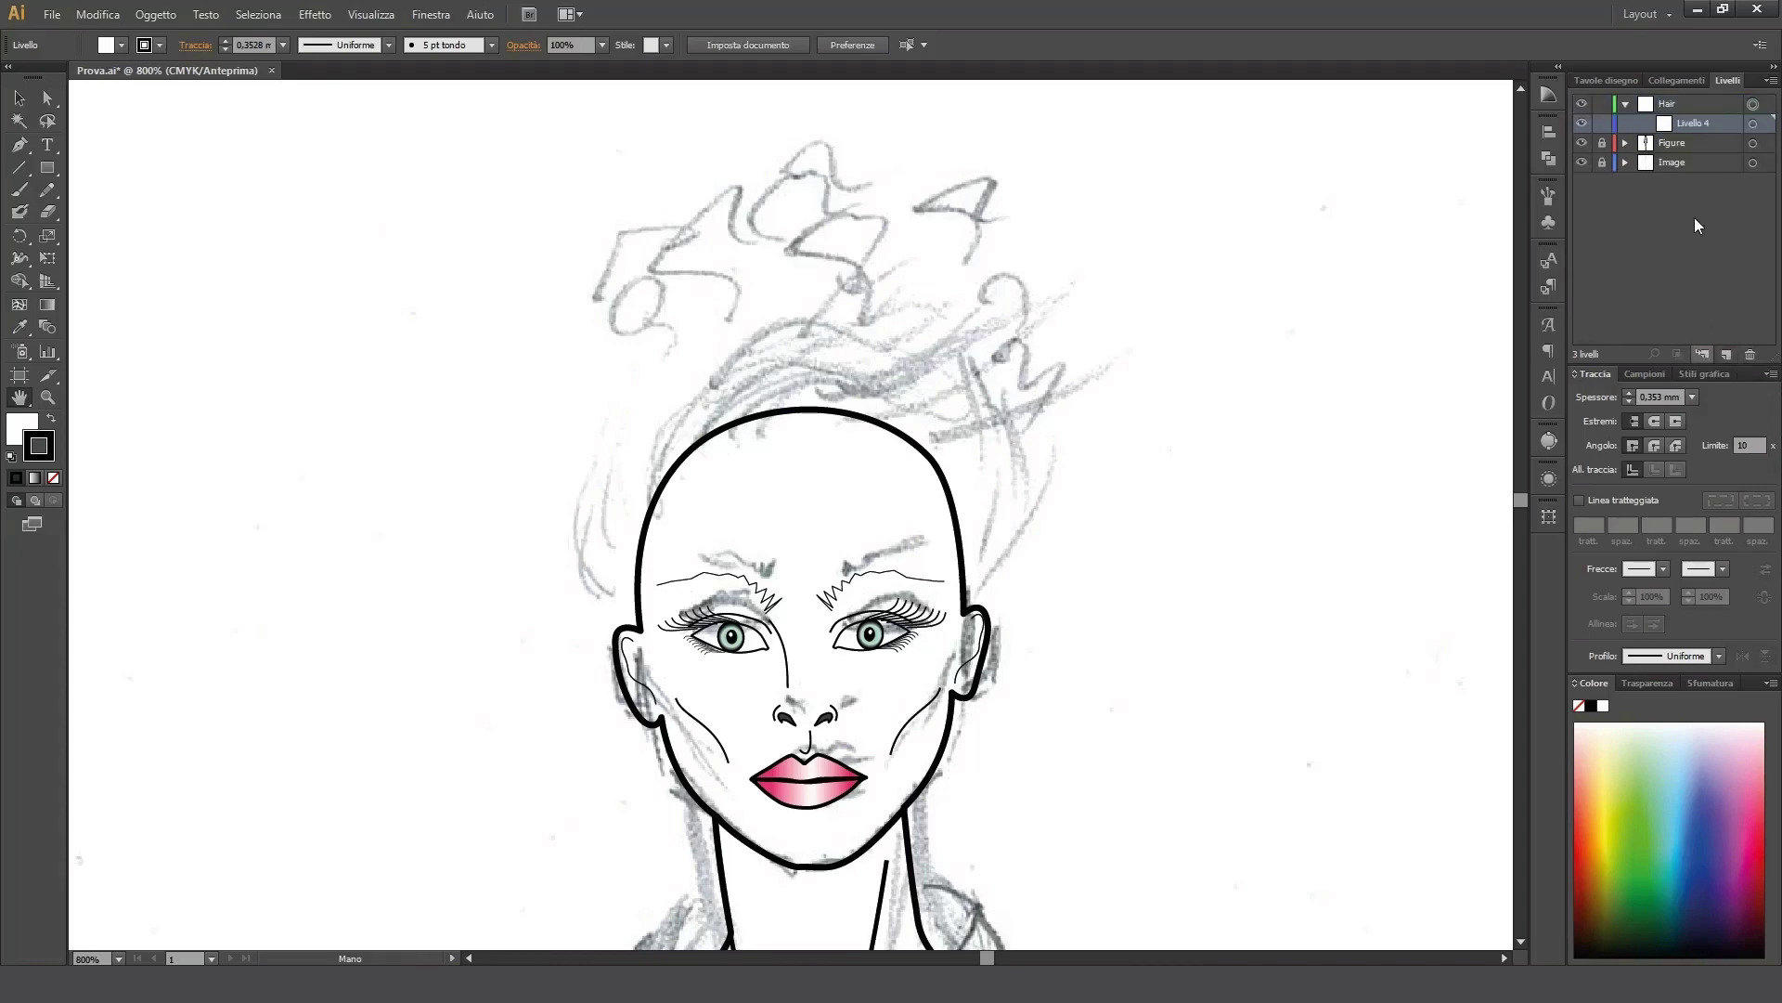
{"action": "double_click", "coordinate": [1691, 123]}
{"action": "type", "text": "Out"}
{"action": "key", "text": "Return"}
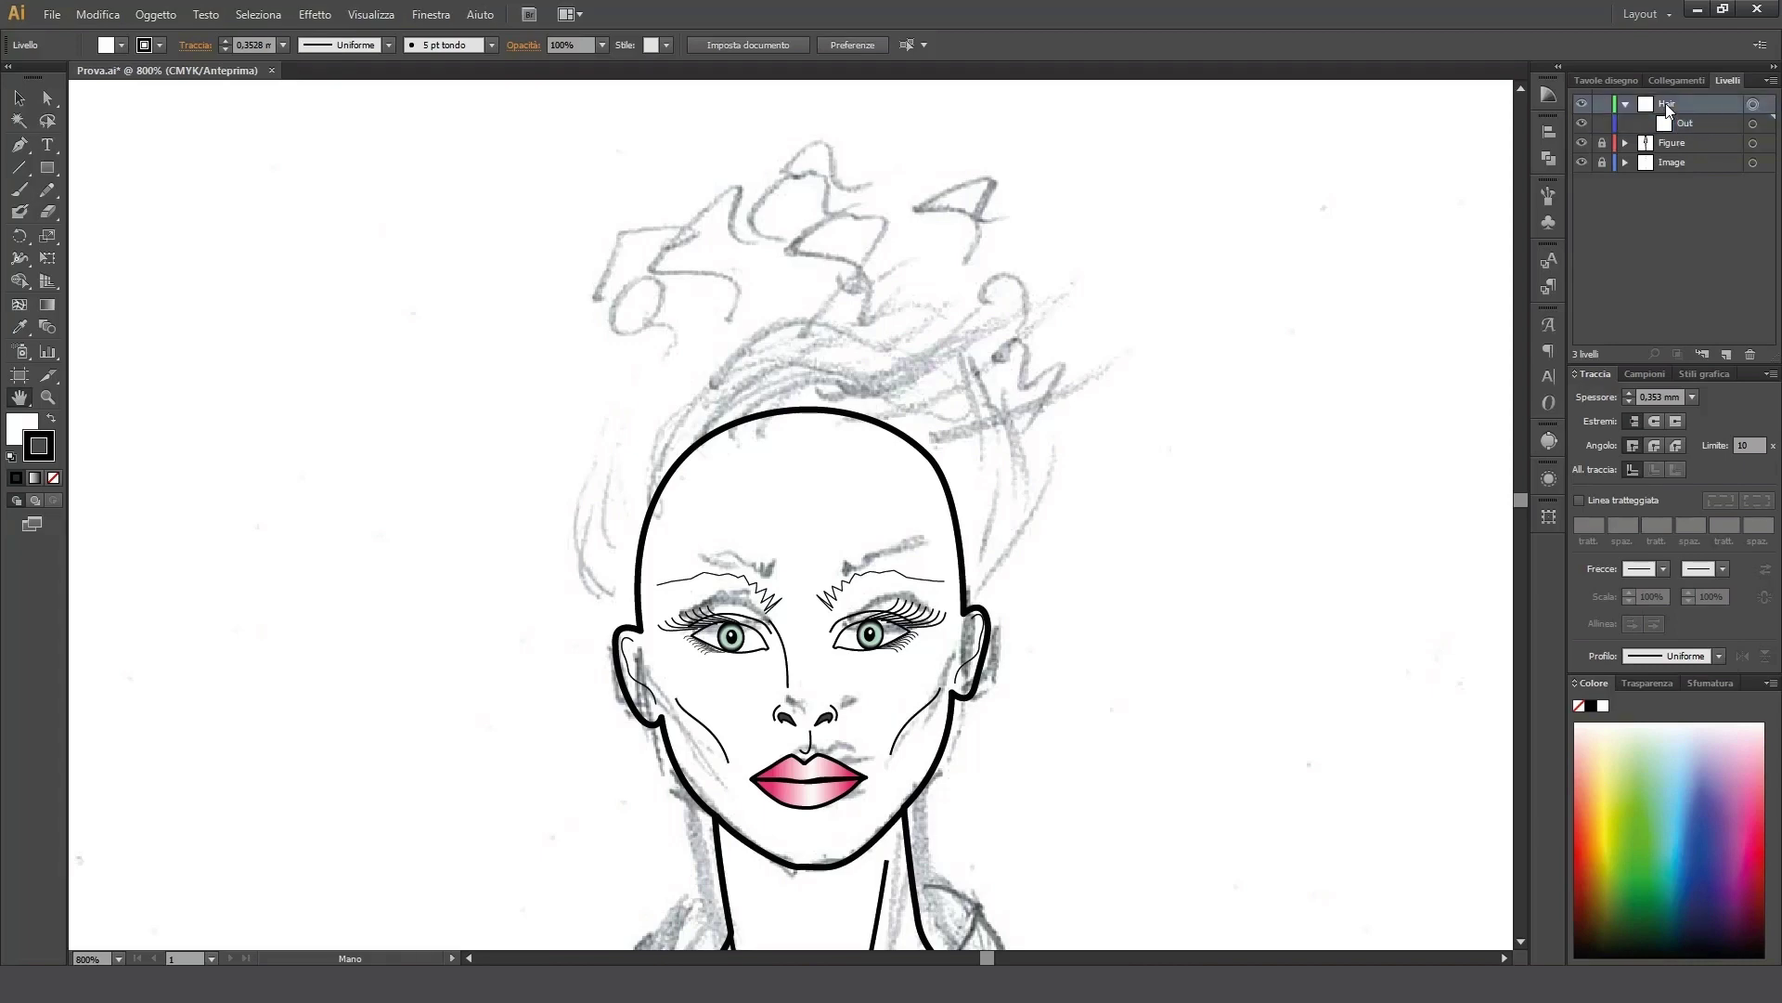
{"action": "left_click", "coordinate": [1703, 355]}
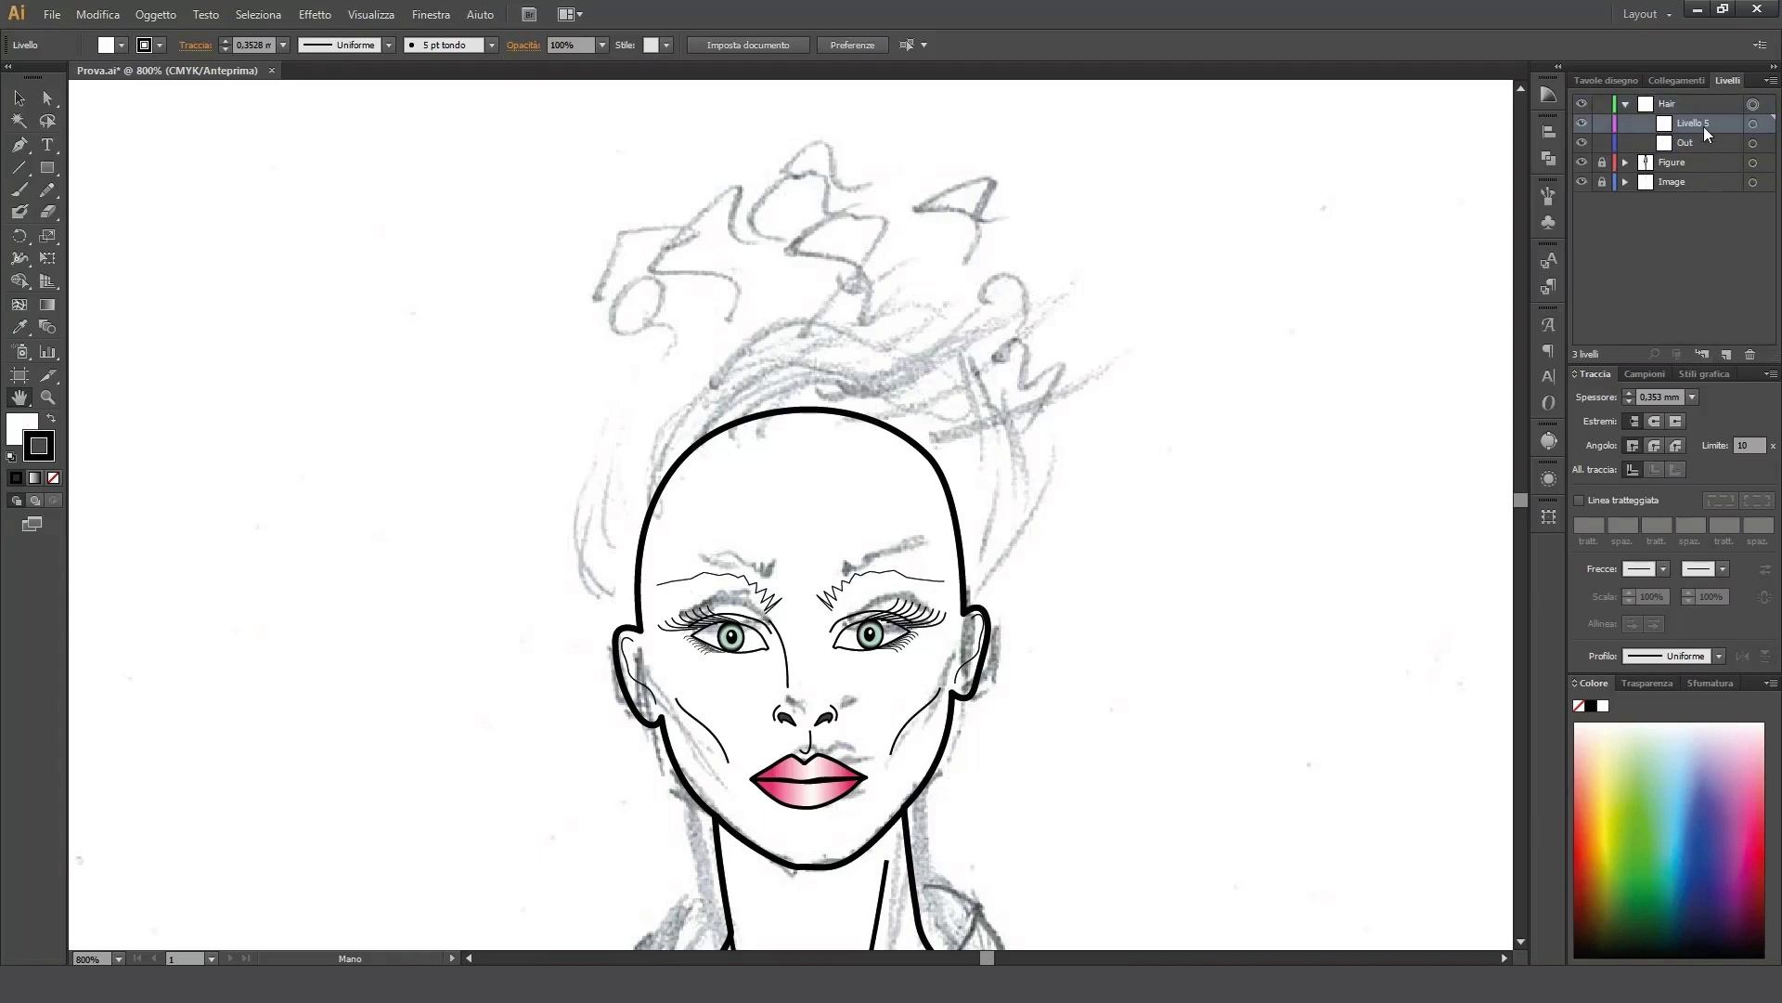
{"action": "double_click", "coordinate": [1699, 129]}
{"action": "type", "text": "Det"}
{"action": "key", "text": "Return"}
Step: Prepare the Pencil tool for drawing on the Out sublayer with a pure black stroke colour
{"action": "left_click", "coordinate": [1753, 143]}
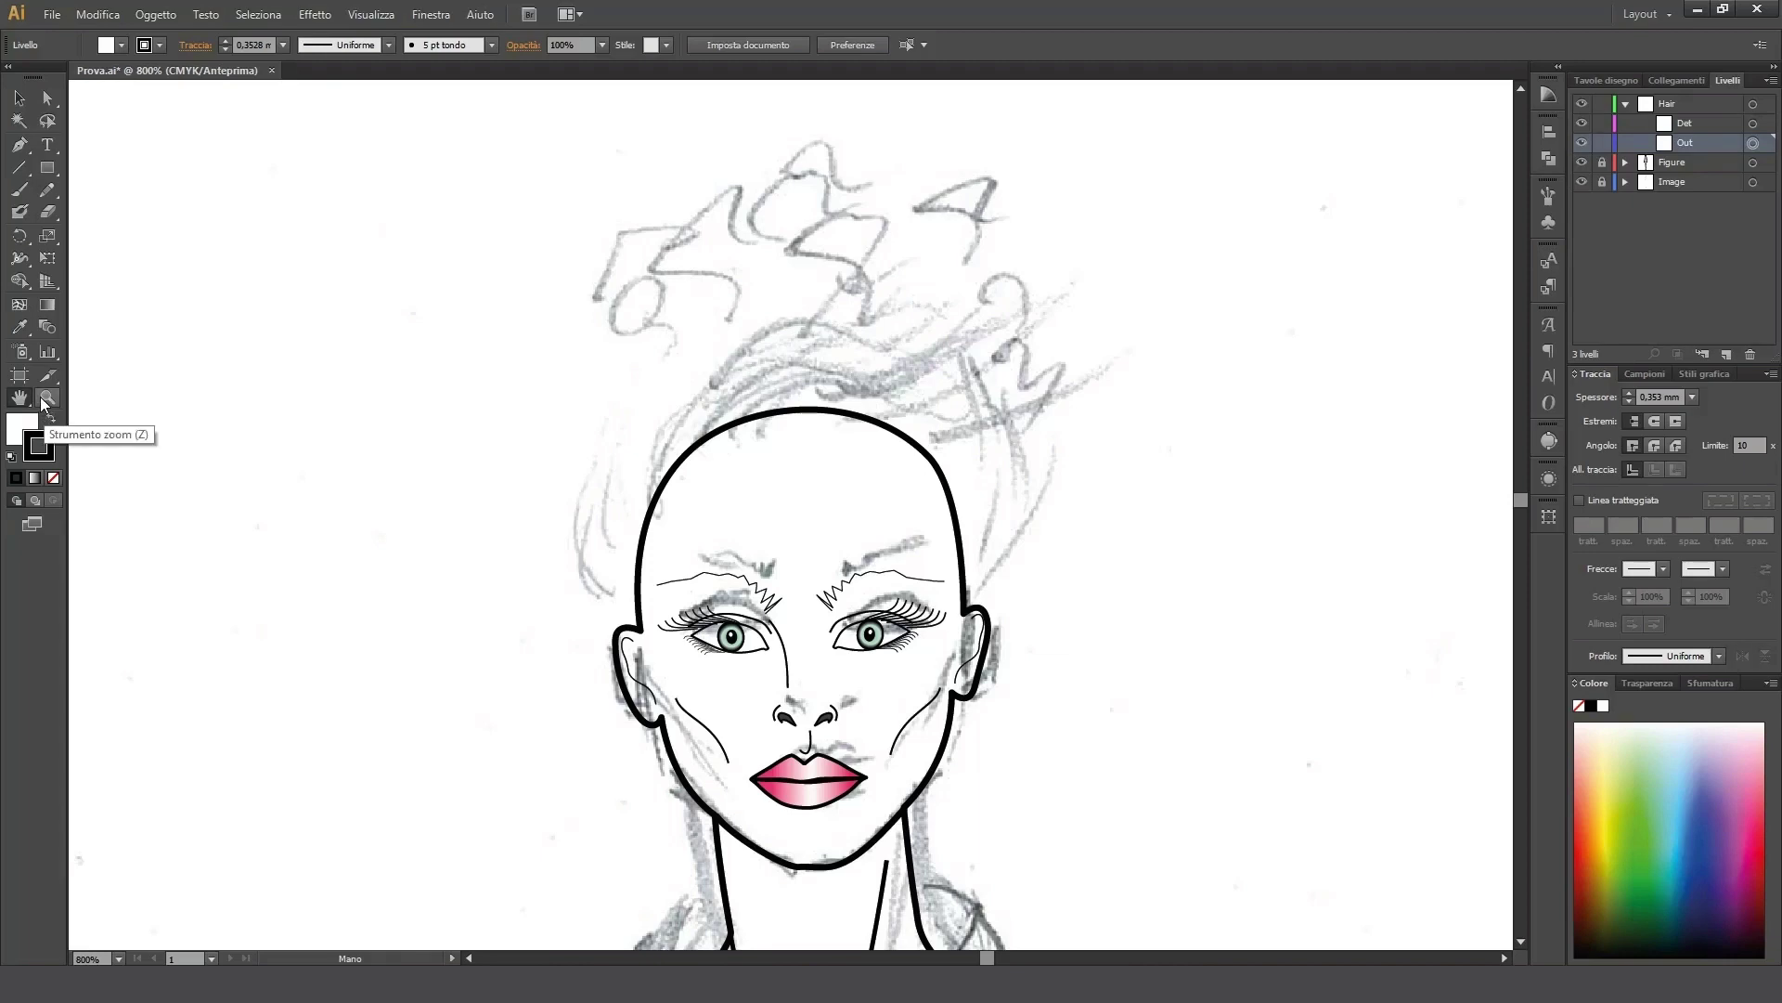
{"action": "key", "text": "m"}
{"action": "left_click", "coordinate": [42, 192]}
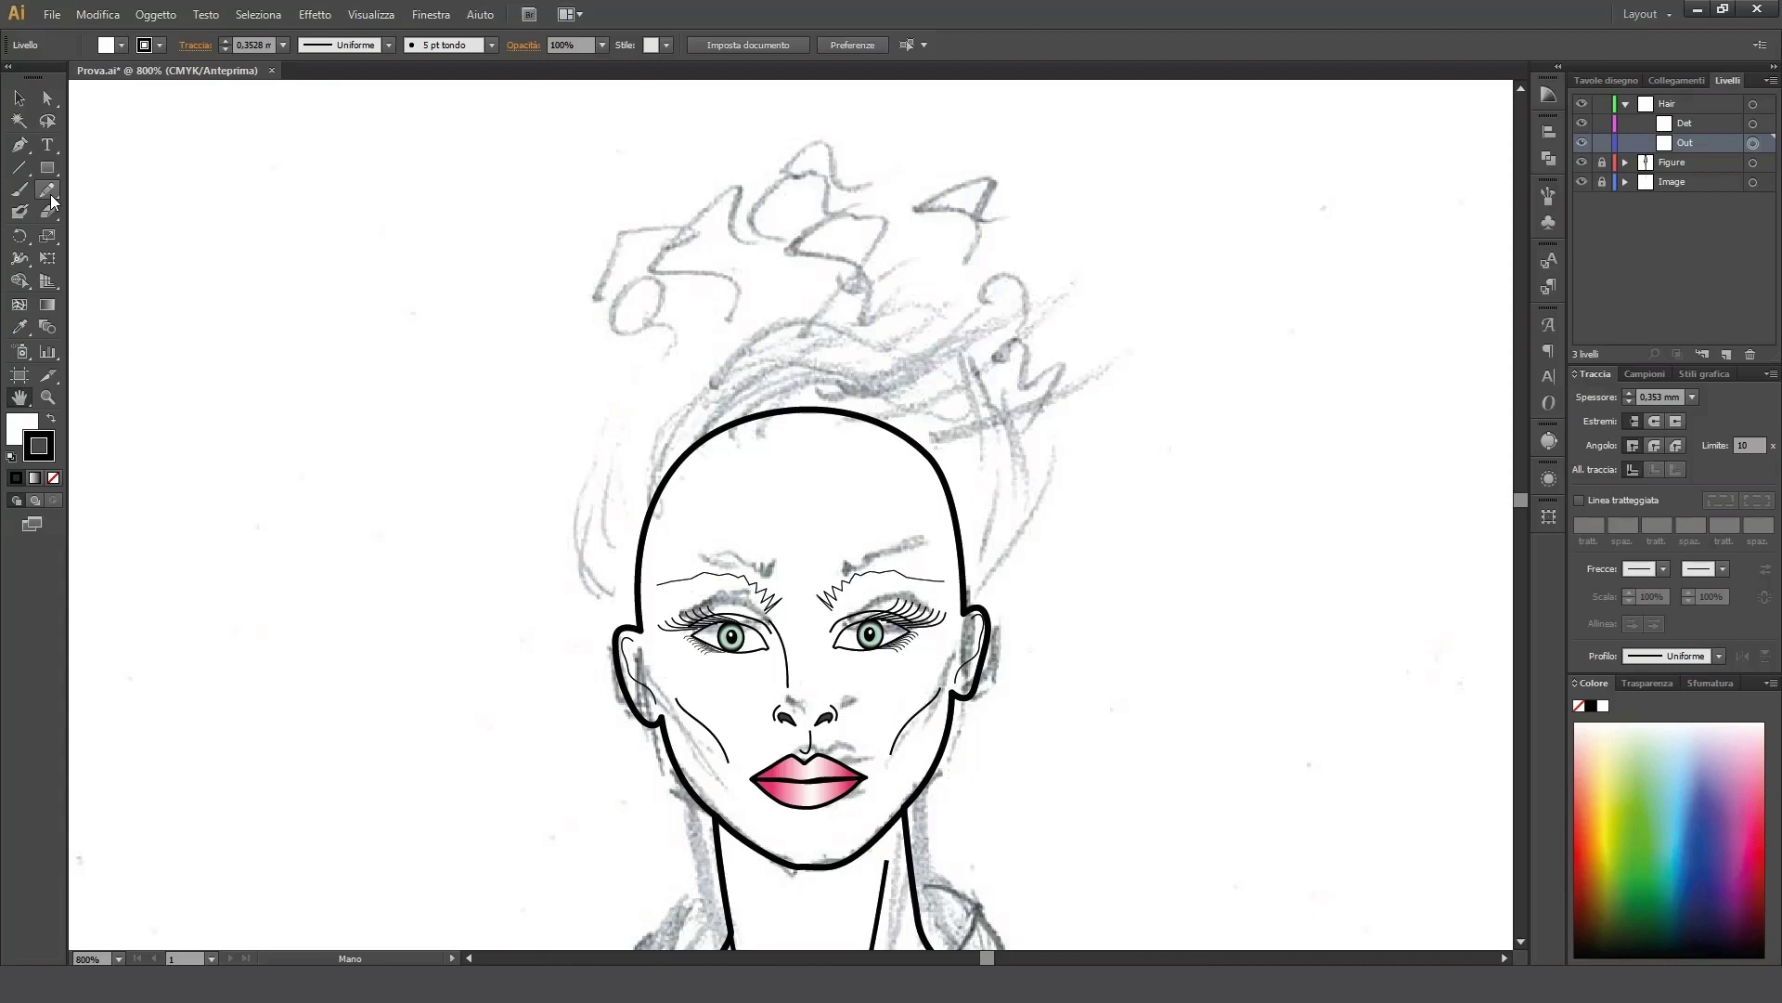
{"action": "left_click", "coordinate": [51, 197]}
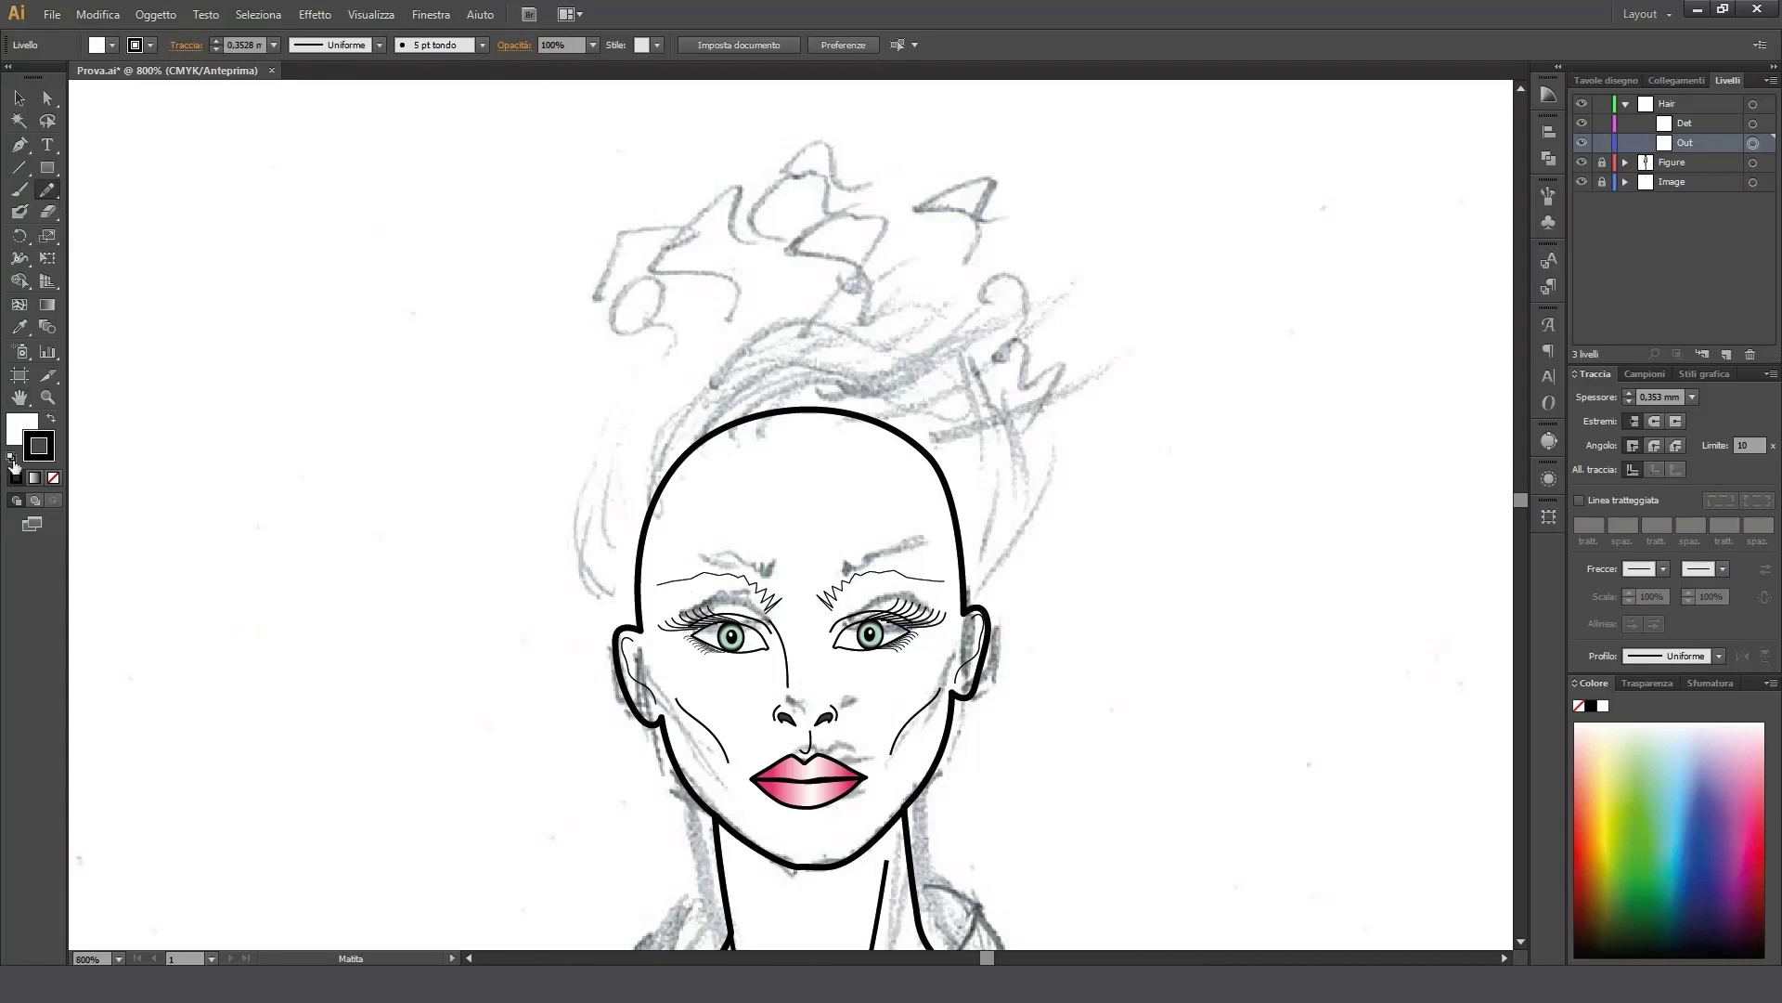
{"action": "double_click", "coordinate": [51, 462]}
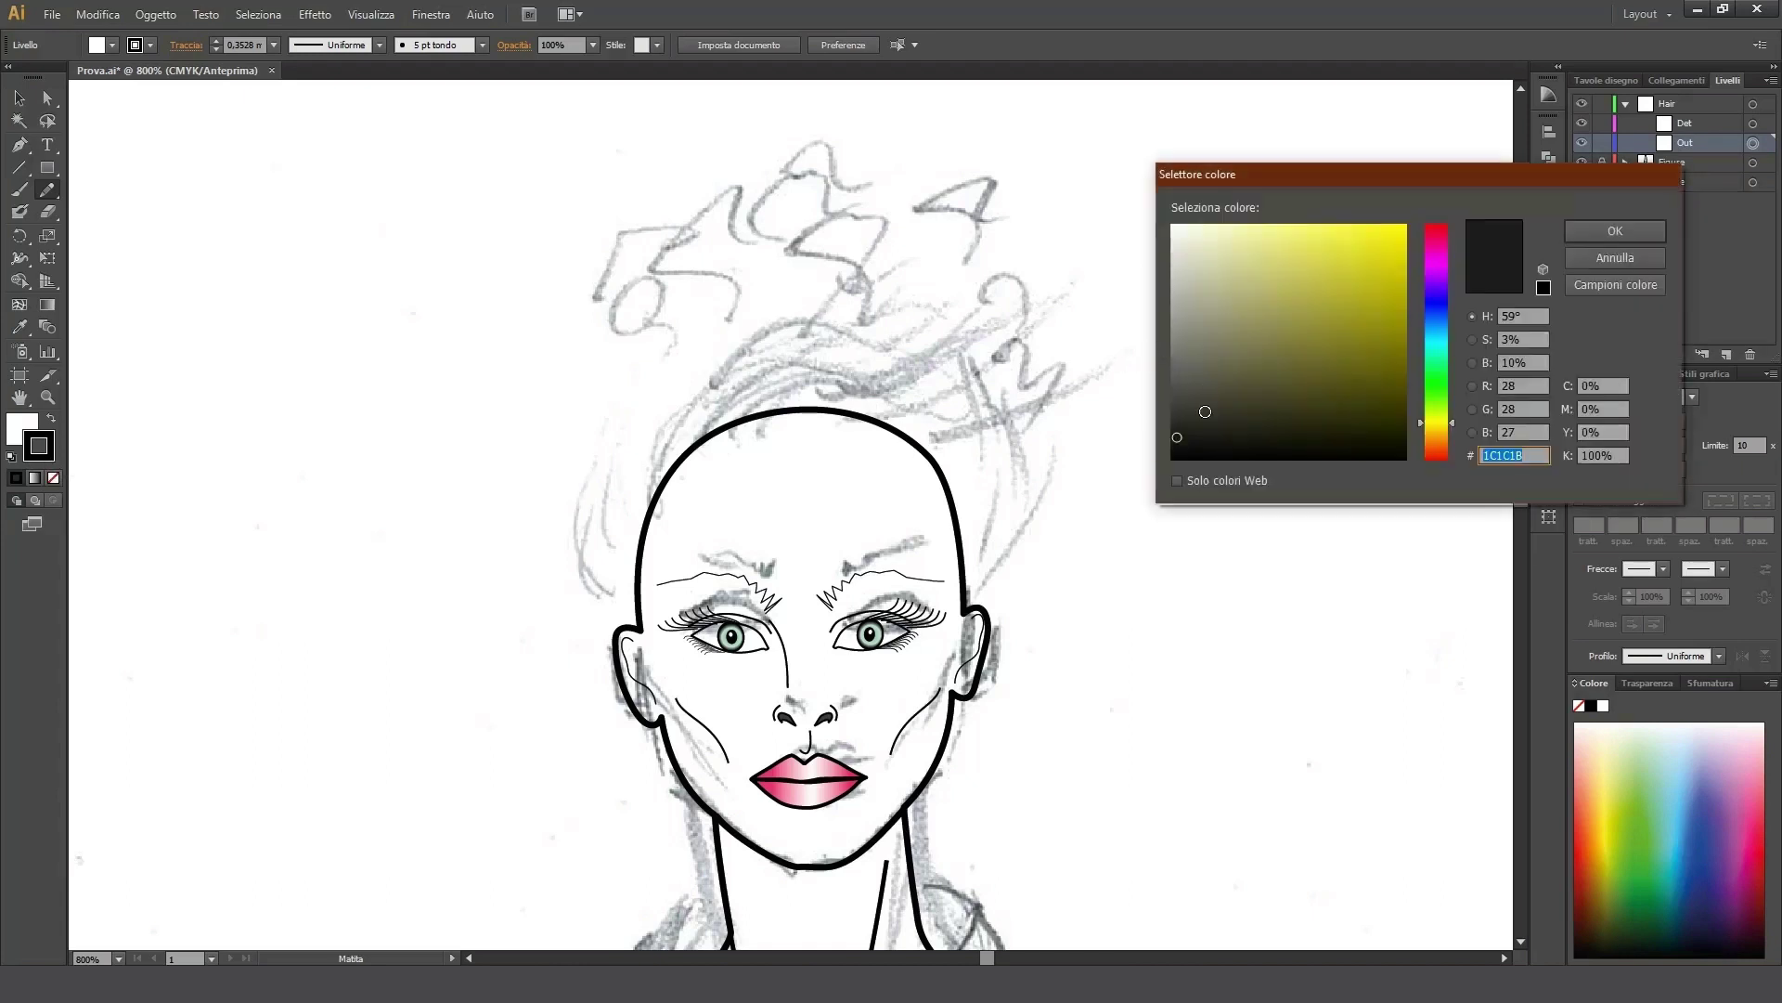
{"action": "left_click_drag", "start_coordinate": [1205, 412], "coordinate": [1157, 472]}
{"action": "left_click", "coordinate": [1616, 230]}
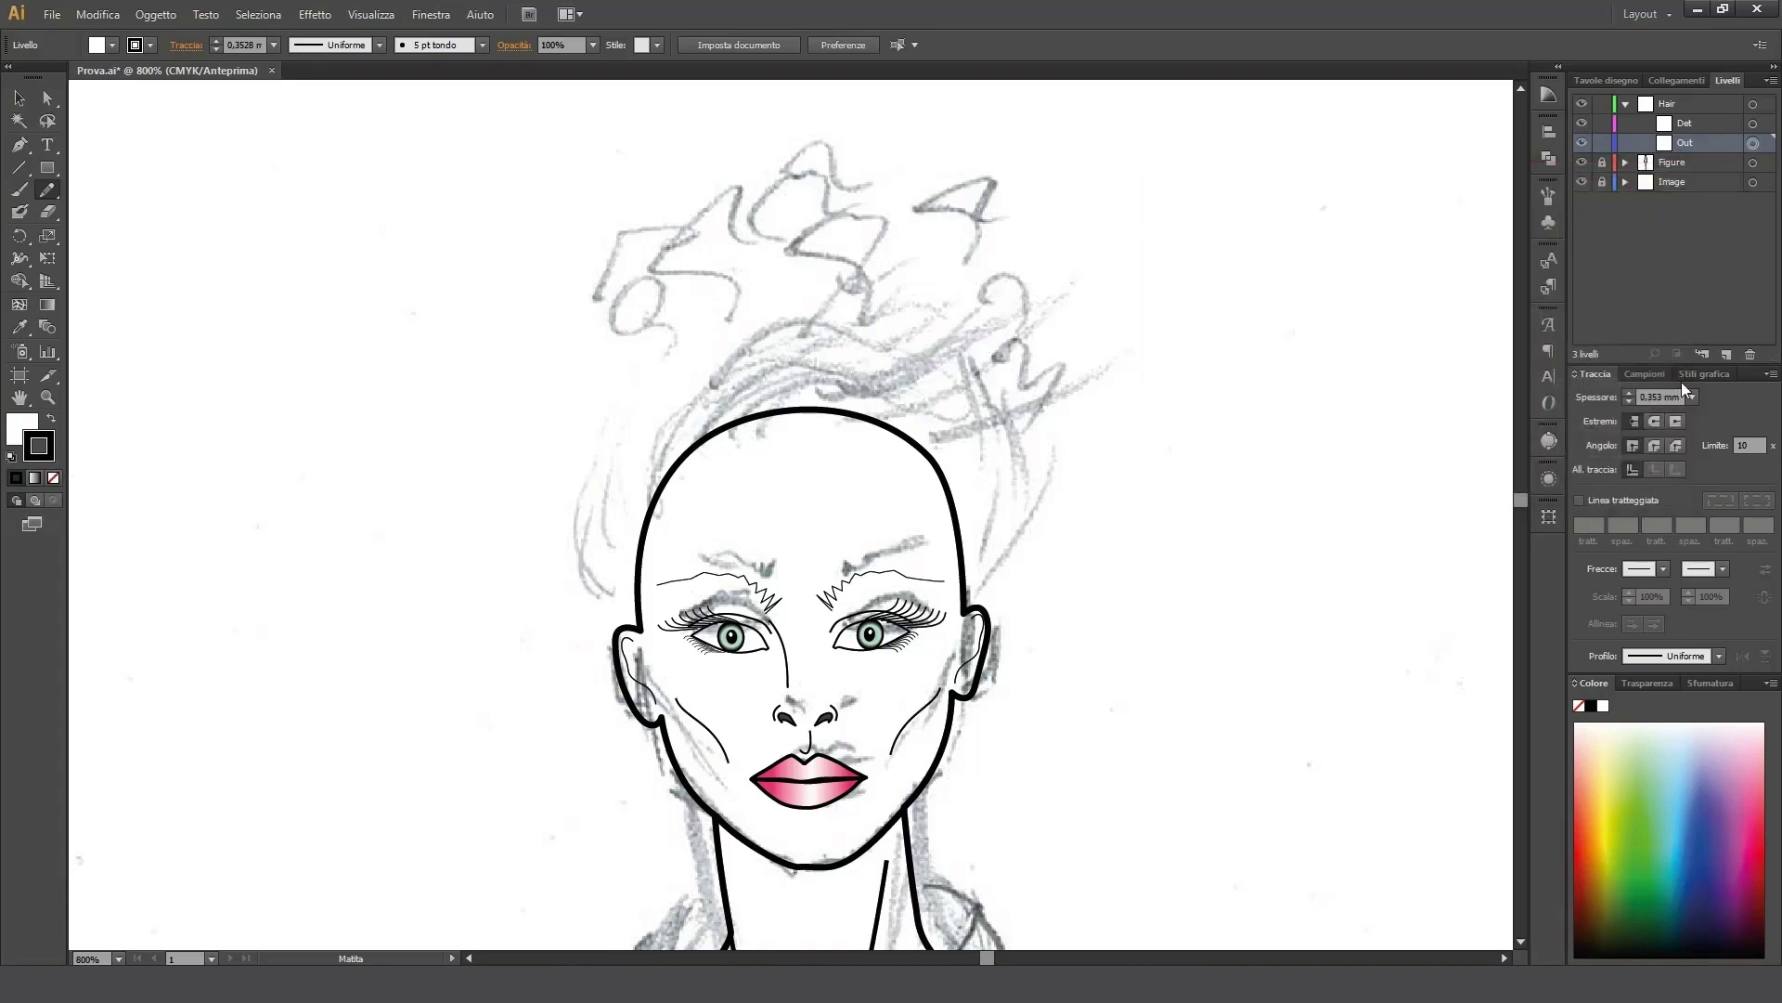
Step: Set the stroke weight to 0.35 mm and remove the fill
{"action": "left_click", "coordinate": [1692, 396]}
{"action": "left_click", "coordinate": [1731, 453]}
{"action": "left_click", "coordinate": [18, 433]}
{"action": "left_click", "coordinate": [54, 478]}
{"action": "left_click", "coordinate": [44, 454]}
Step: Draw a trial freehand curve in the empty area beside the head and delete it
{"action": "mouse_move", "coordinate": [244, 687]}
{"action": "left_mouse_down"}
{"action": "mouse_move", "coordinate": [248, 605]}
{"action": "mouse_move", "coordinate": [318, 415]}
{"action": "mouse_move", "coordinate": [489, 219]}
{"action": "left_mouse_up"}
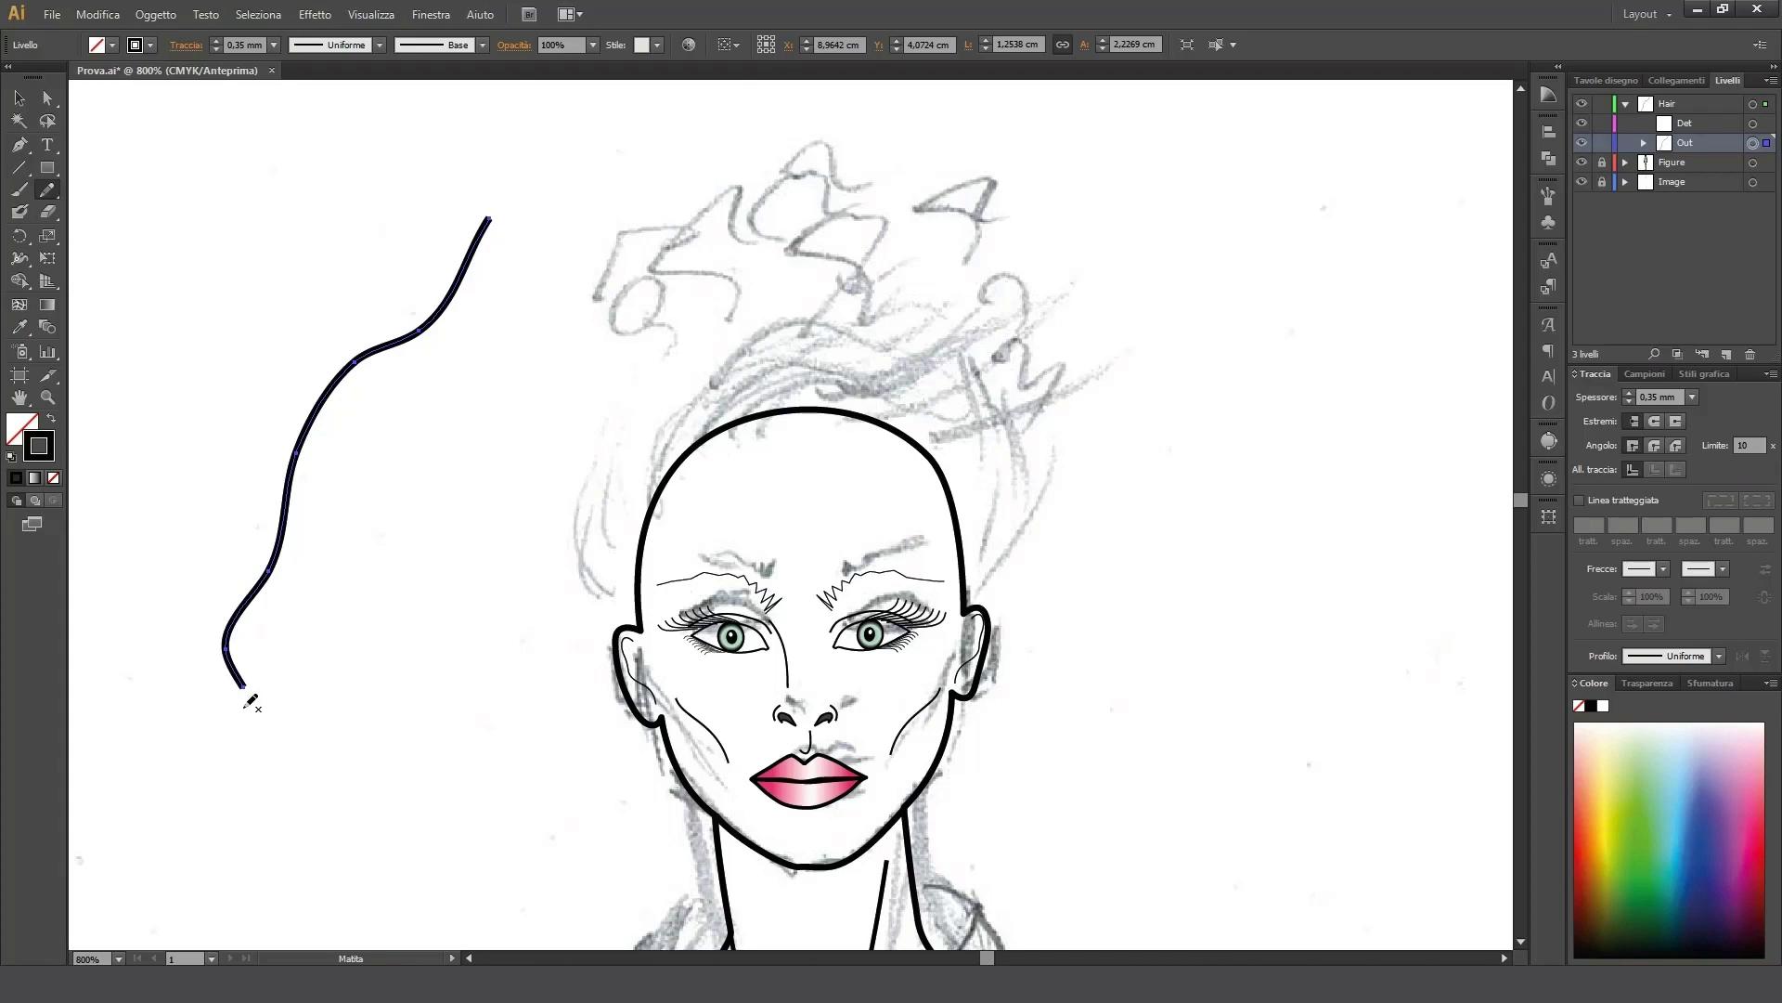
{"action": "key", "text": "Delete"}
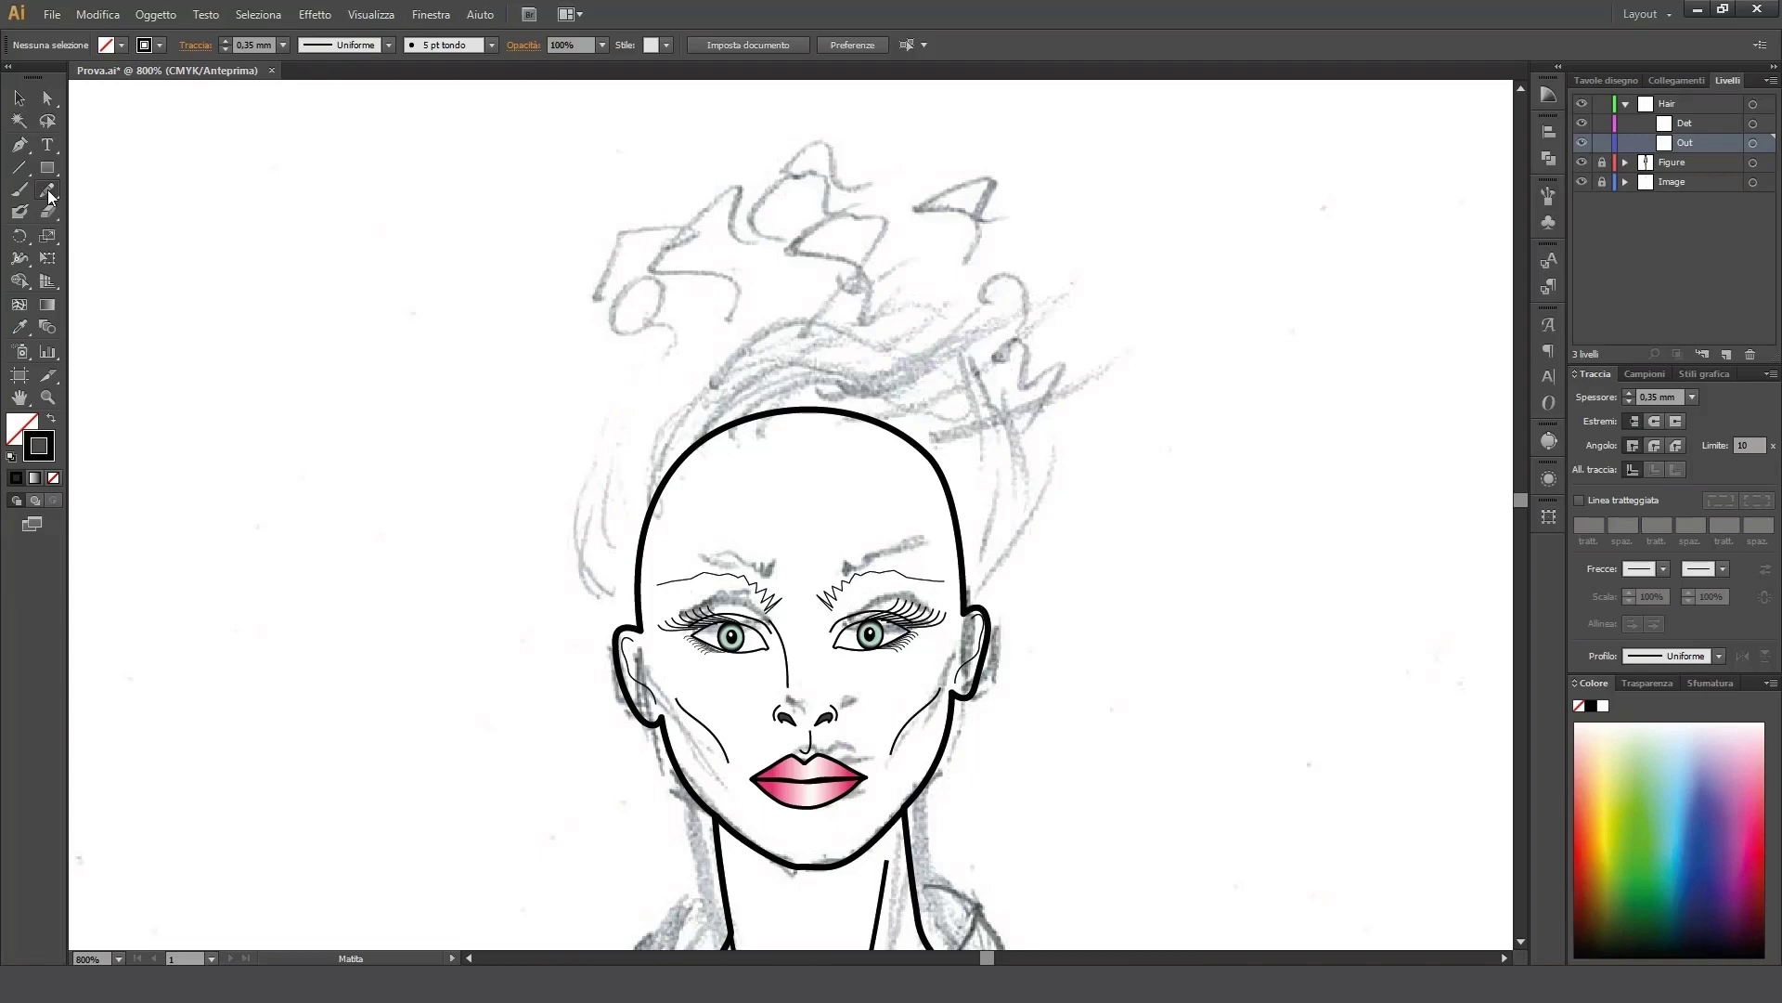
Step: Configure the Pencil tool with a fidelity of 2.5 pixels and a smoothness of 10%
{"action": "double_click", "coordinate": [49, 191]}
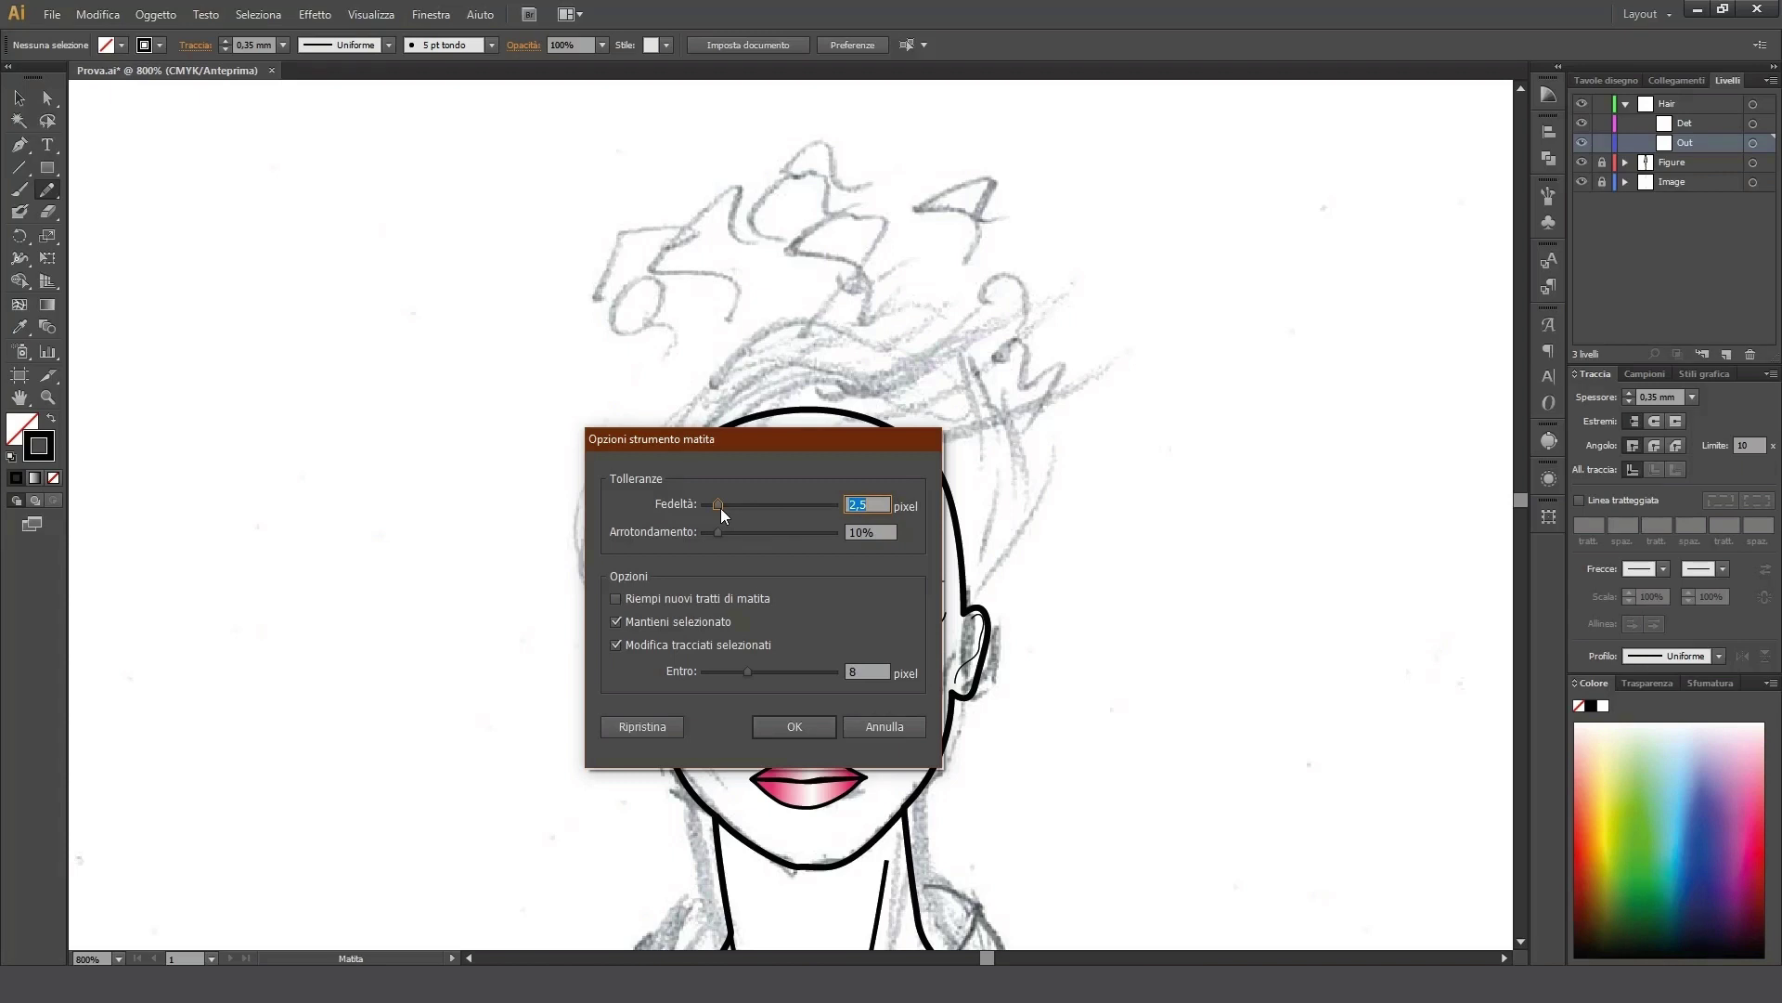
{"action": "left_click_drag", "start_coordinate": [718, 505], "coordinate": [715, 505]}
{"action": "left_click_drag", "start_coordinate": [833, 506], "coordinate": [717, 509]}
{"action": "mouse_move", "coordinate": [721, 533]}
{"action": "left_mouse_down"}
{"action": "mouse_move", "coordinate": [695, 537]}
{"action": "mouse_move", "coordinate": [719, 539]}
{"action": "left_mouse_up"}
{"action": "left_click_drag", "start_coordinate": [888, 532], "coordinate": [817, 535]}
{"action": "type", "text": "10"}
{"action": "left_click", "coordinate": [794, 726]}
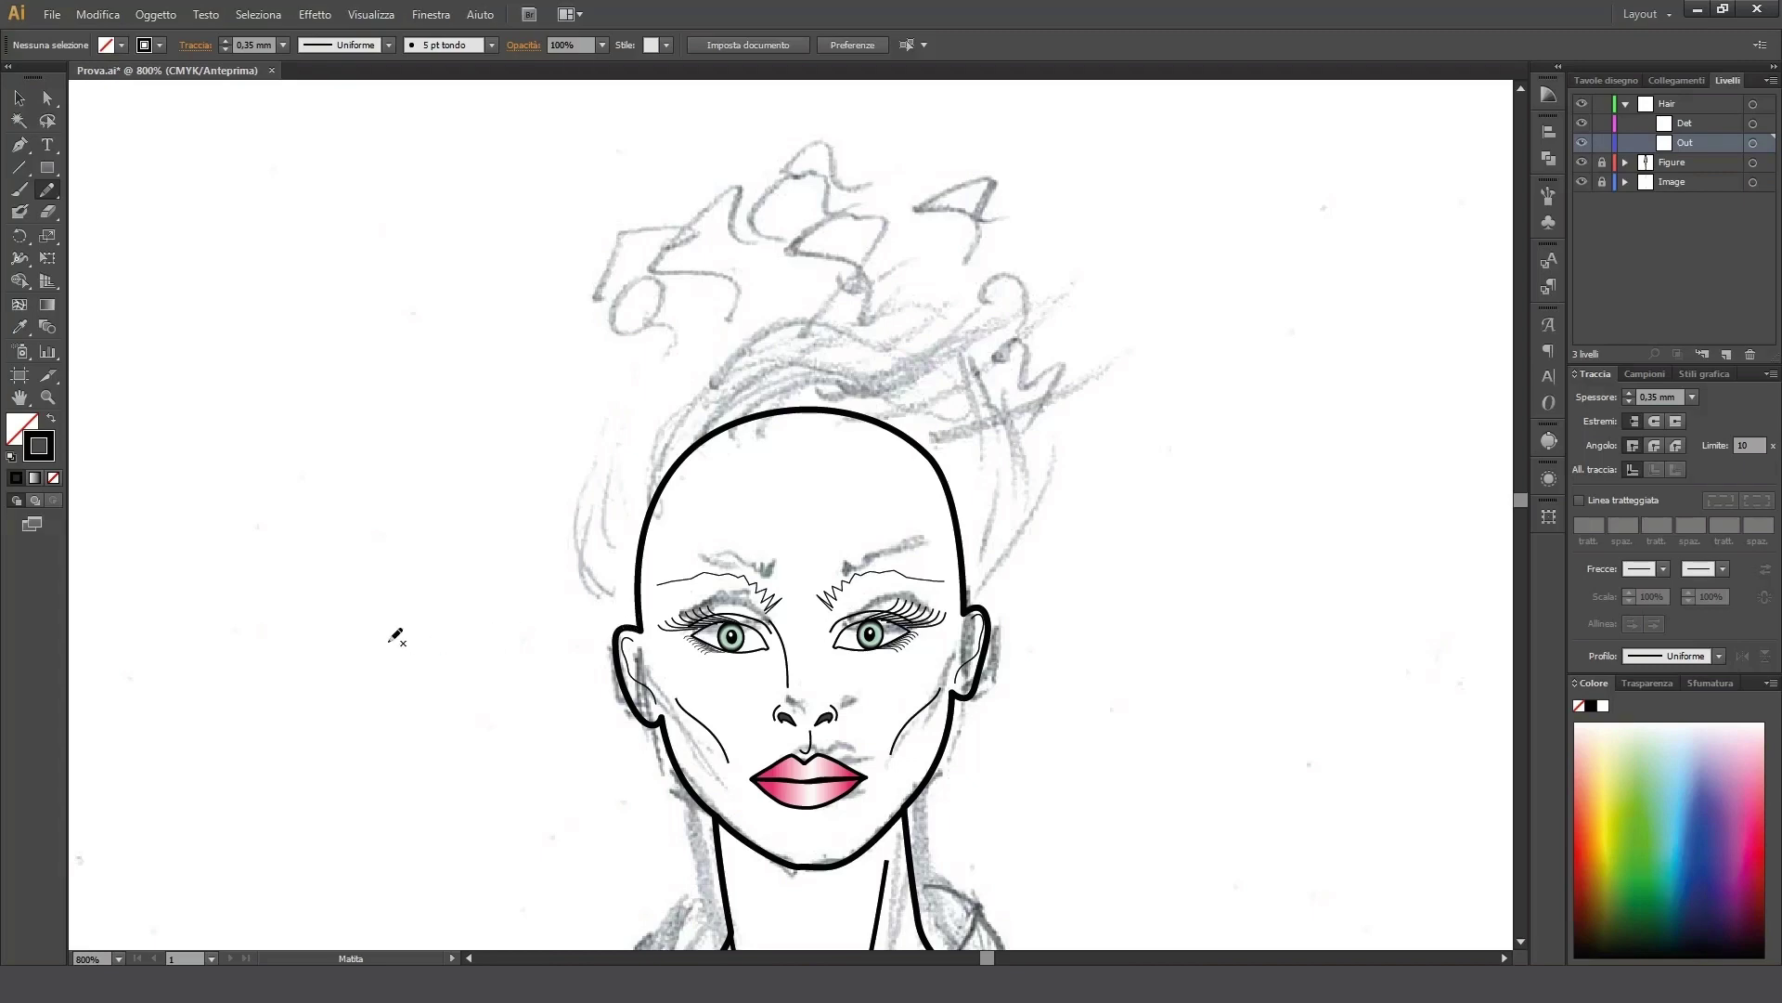
{"action": "mouse_move", "coordinate": [393, 645]}
{"action": "left_mouse_down"}
{"action": "mouse_move", "coordinate": [363, 588]}
{"action": "mouse_move", "coordinate": [409, 450]}
{"action": "mouse_move", "coordinate": [402, 373]}
{"action": "left_mouse_up"}
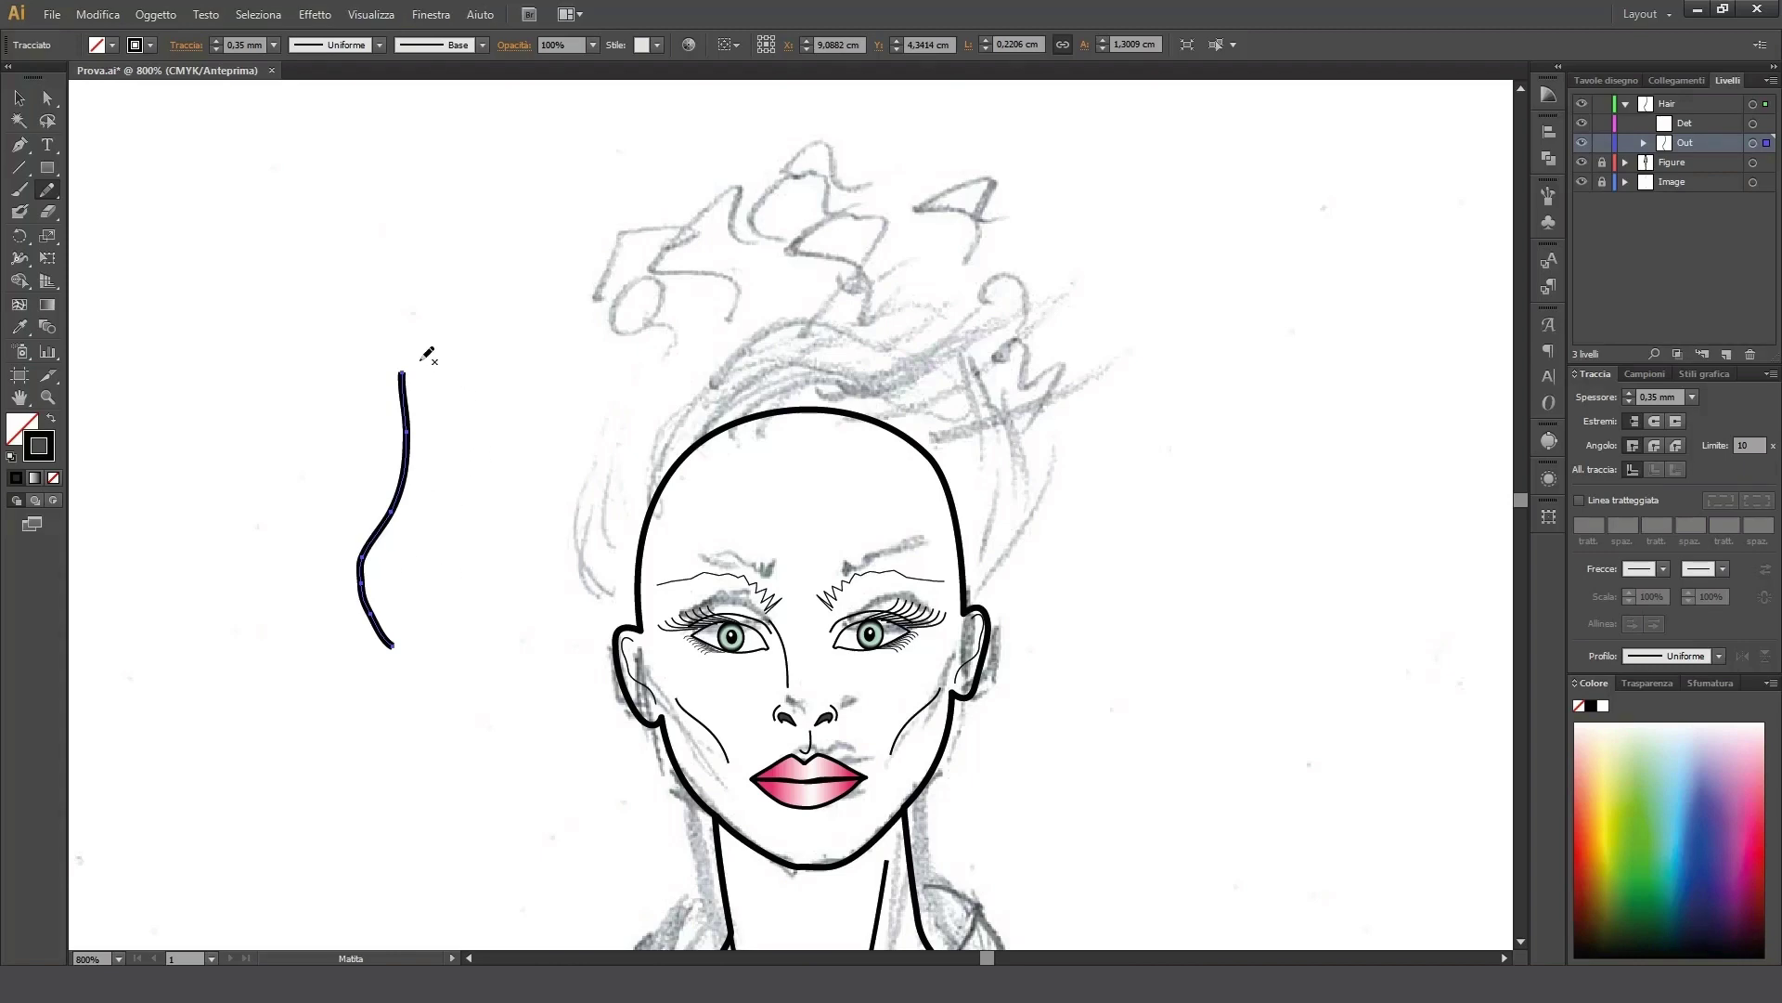
{"action": "key", "text": "Delete"}
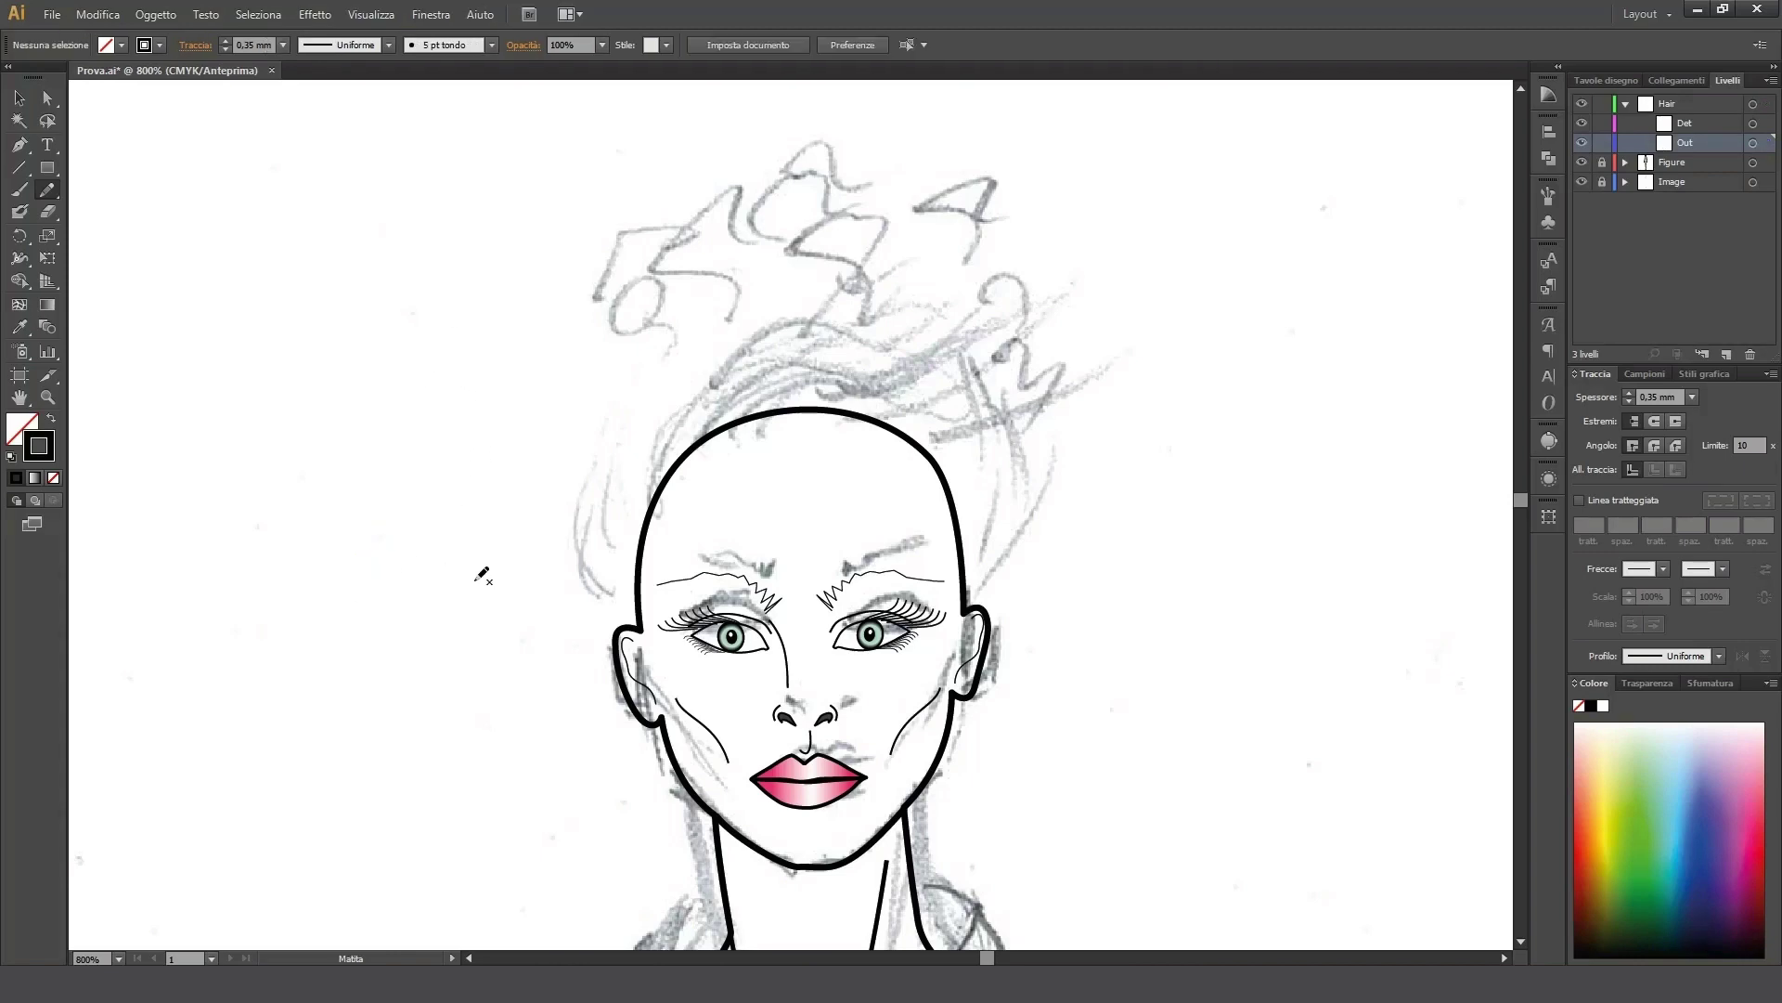
{"action": "left_click", "coordinate": [636, 620]}
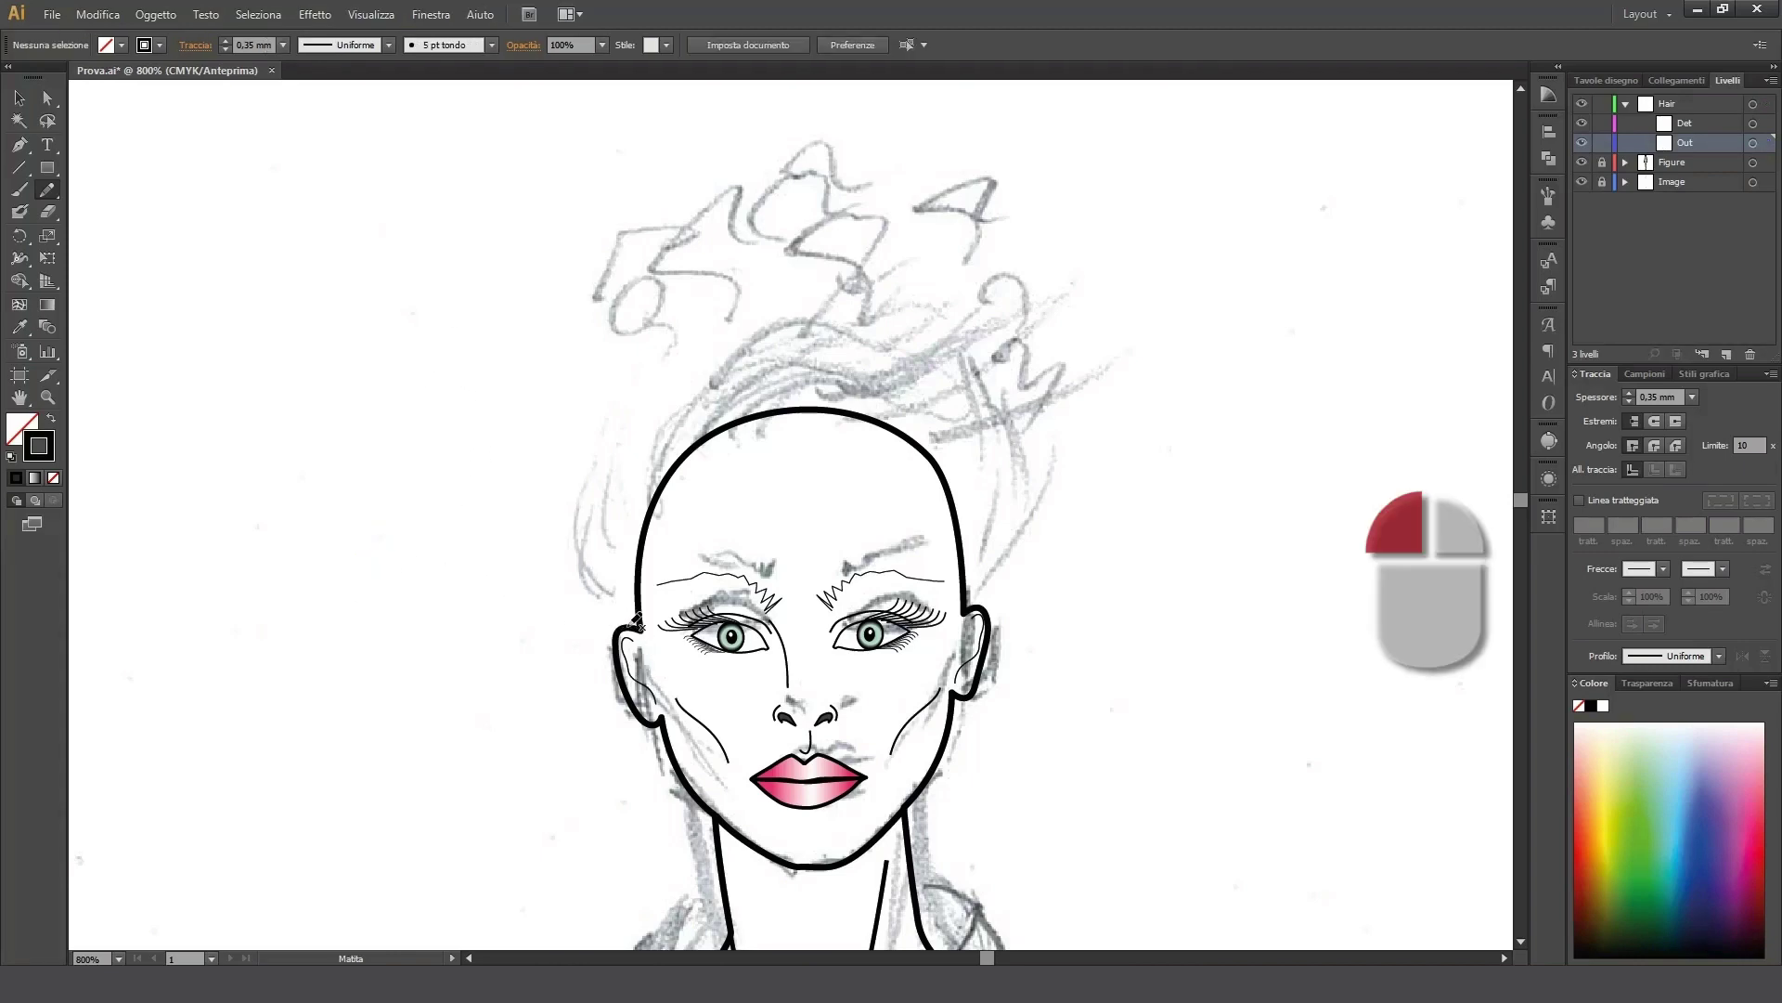
{"action": "mouse_move", "coordinate": [637, 621]}
{"action": "left_mouse_down"}
{"action": "mouse_move", "coordinate": [584, 560]}
{"action": "mouse_move", "coordinate": [624, 379]}
{"action": "mouse_move", "coordinate": [596, 316]}
{"action": "mouse_move", "coordinate": [601, 228]}
{"action": "mouse_move", "coordinate": [859, 136]}
{"action": "mouse_move", "coordinate": [900, 190]}
{"action": "mouse_move", "coordinate": [1017, 195]}
{"action": "mouse_move", "coordinate": [1000, 275]}
{"action": "mouse_move", "coordinate": [1028, 300]}
{"action": "mouse_move", "coordinate": [1033, 372]}
{"action": "mouse_move", "coordinate": [1067, 397]}
{"action": "mouse_move", "coordinate": [1040, 530]}
{"action": "mouse_move", "coordinate": [981, 605]}
{"action": "mouse_move", "coordinate": [969, 619]}
{"action": "mouse_move", "coordinate": [937, 527]}
{"action": "mouse_move", "coordinate": [870, 482]}
{"action": "mouse_move", "coordinate": [808, 499]}
{"action": "mouse_move", "coordinate": [795, 474]}
{"action": "mouse_move", "coordinate": [733, 469]}
{"action": "mouse_move", "coordinate": [654, 643]}
{"action": "left_mouse_up"}
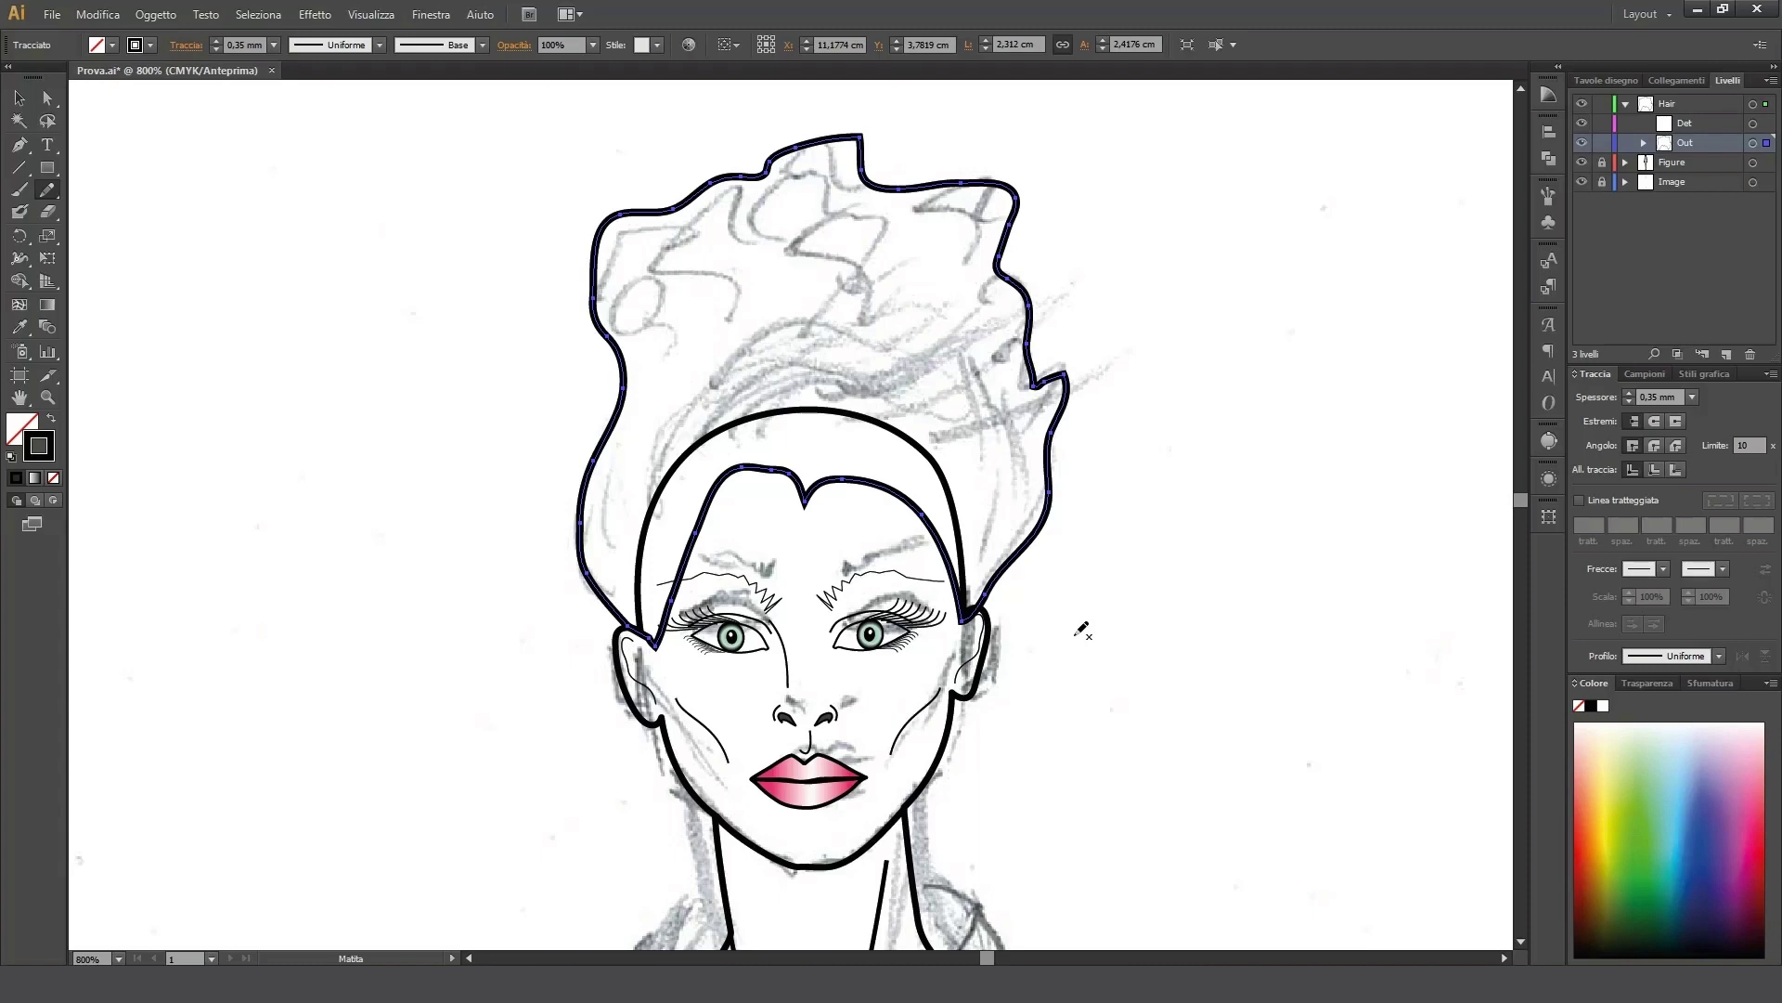
{"action": "key", "text": "Delete"}
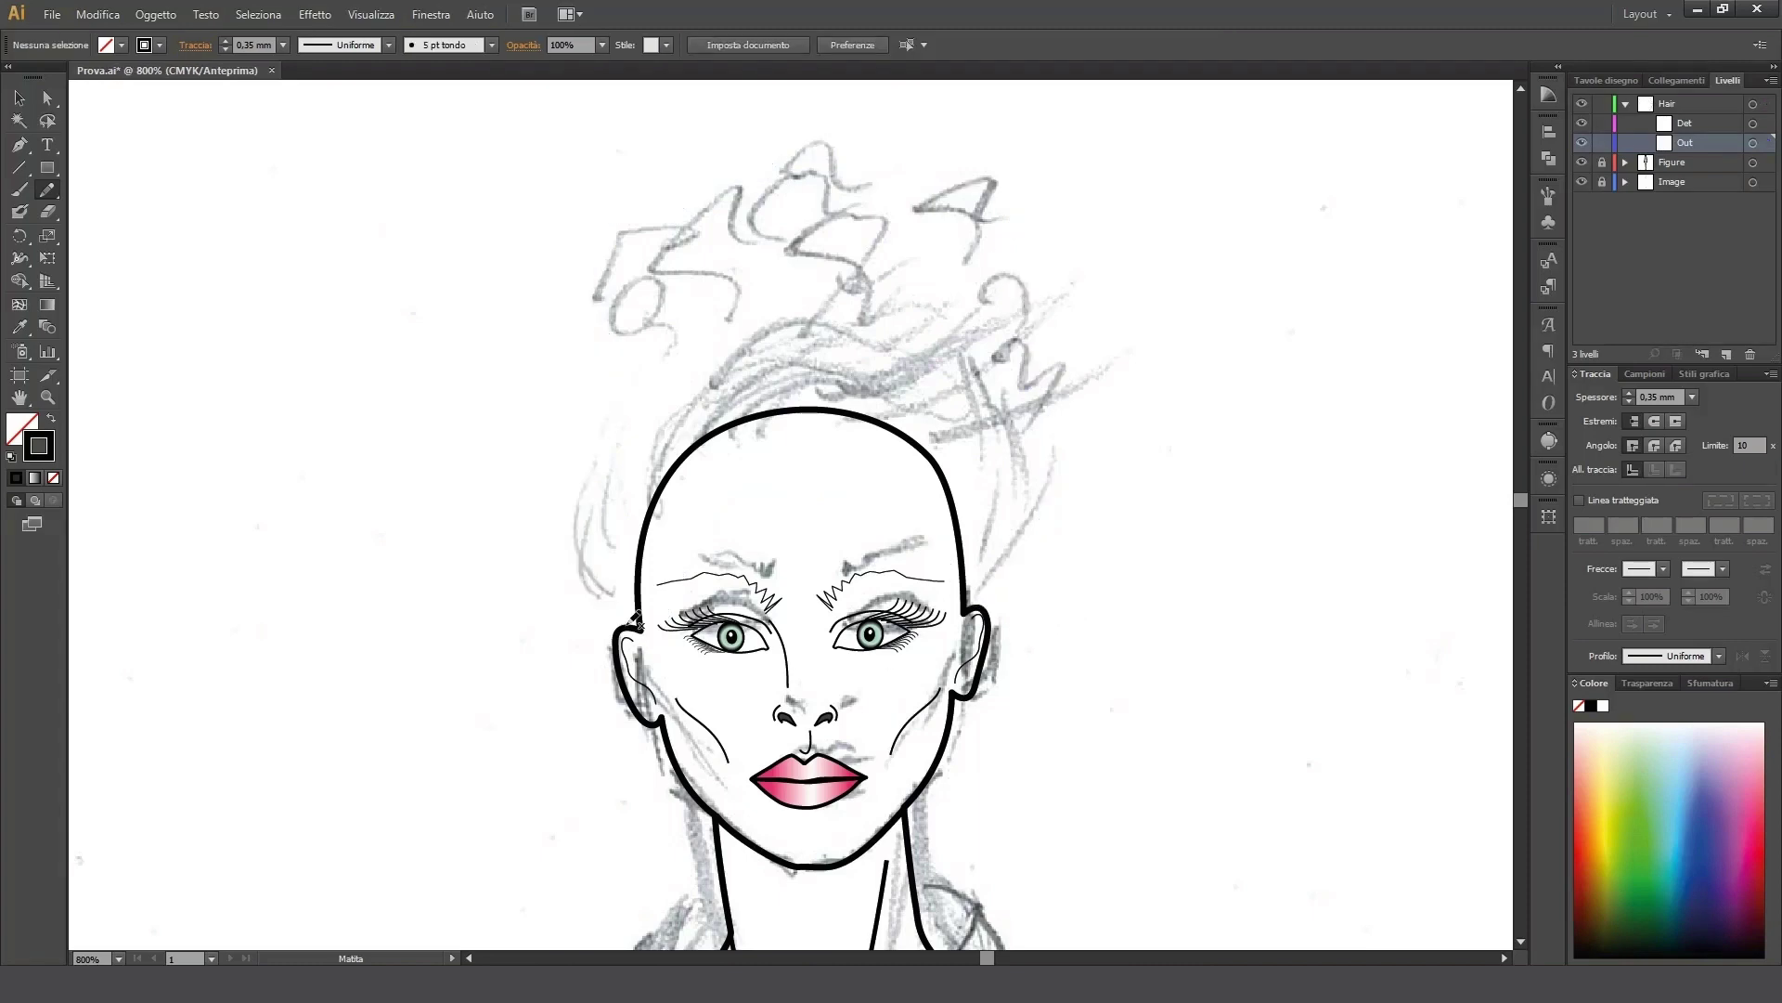
Step: Draw the hair outline around the sketched hairdo and along the forehead, about 2.34 by 2.35 cm, with rounded stroke corners
{"action": "mouse_move", "coordinate": [636, 620]}
{"action": "left_mouse_down"}
{"action": "mouse_move", "coordinate": [601, 315]}
{"action": "mouse_move", "coordinate": [634, 217]}
{"action": "mouse_move", "coordinate": [783, 157]}
{"action": "mouse_move", "coordinate": [986, 232]}
{"action": "mouse_move", "coordinate": [1023, 274]}
{"action": "mouse_move", "coordinate": [1051, 441]}
{"action": "mouse_move", "coordinate": [969, 619]}
{"action": "mouse_move", "coordinate": [909, 486]}
{"action": "mouse_move", "coordinate": [793, 466]}
{"action": "mouse_move", "coordinate": [658, 558]}
{"action": "mouse_move", "coordinate": [650, 639]}
{"action": "left_mouse_up"}
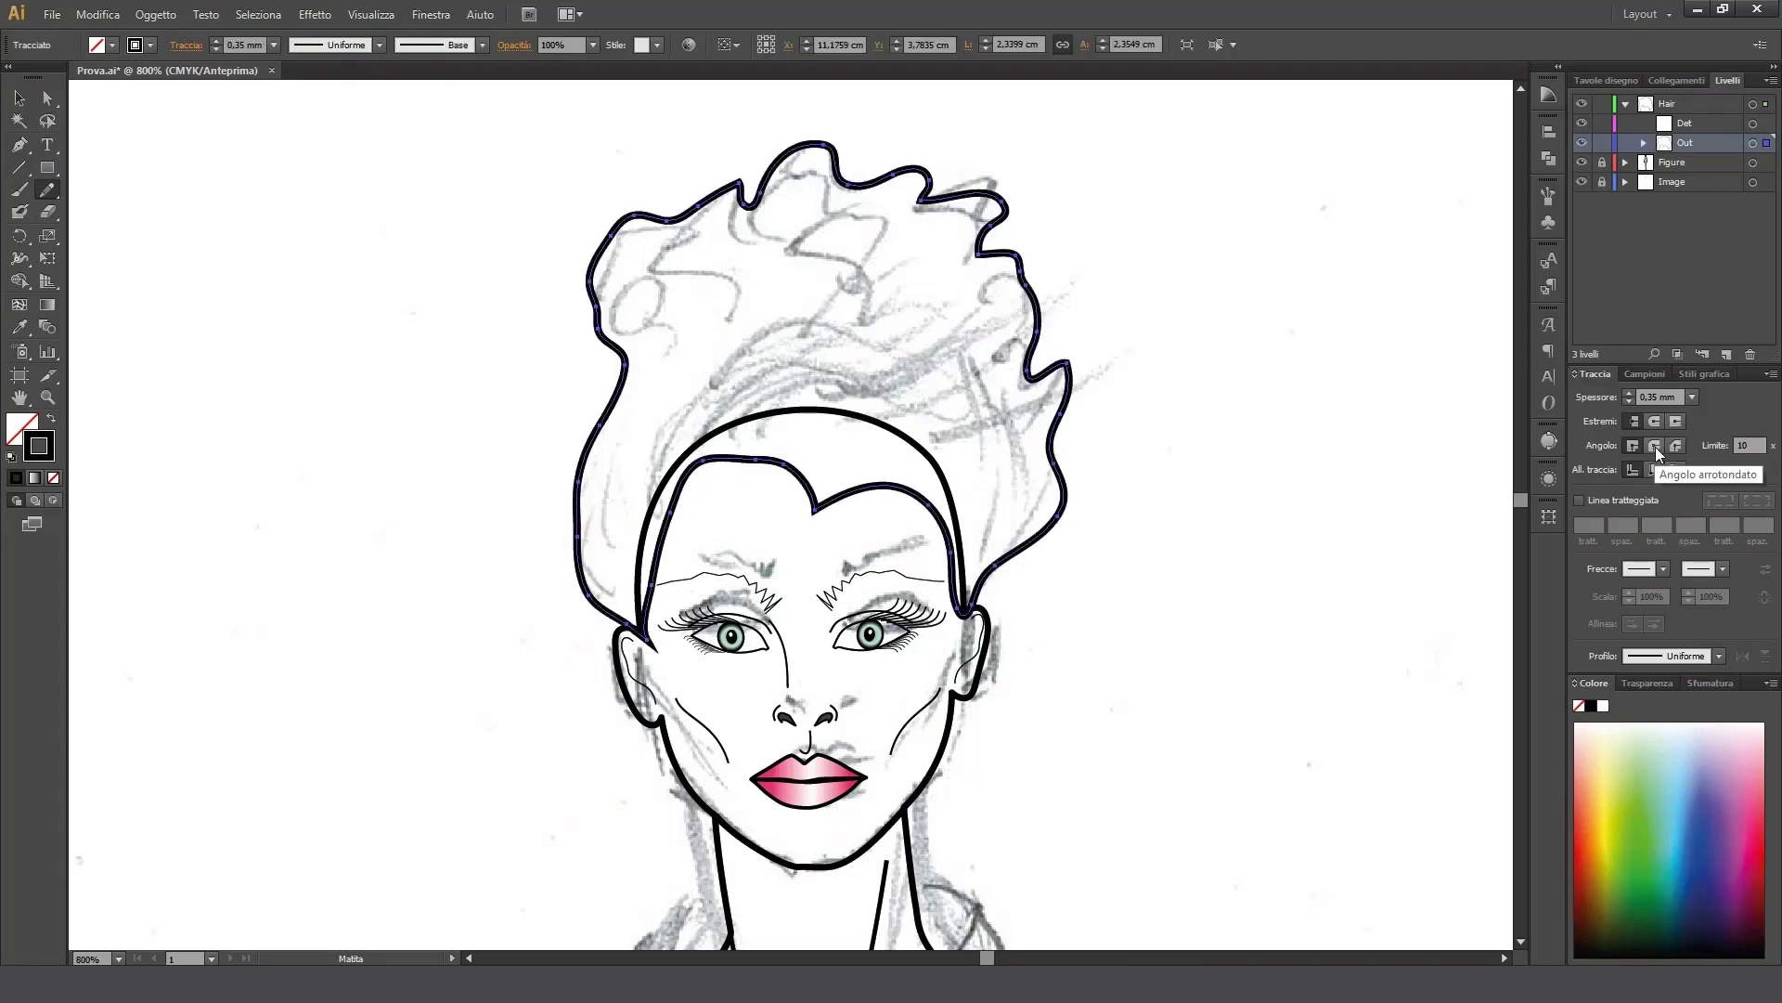
{"action": "left_click", "coordinate": [1654, 445]}
Step: Shift the whole hair outline slightly up and to the right so it fits the head better
{"action": "key", "text": "ctrl+plus"}
{"action": "left_click", "coordinate": [47, 98]}
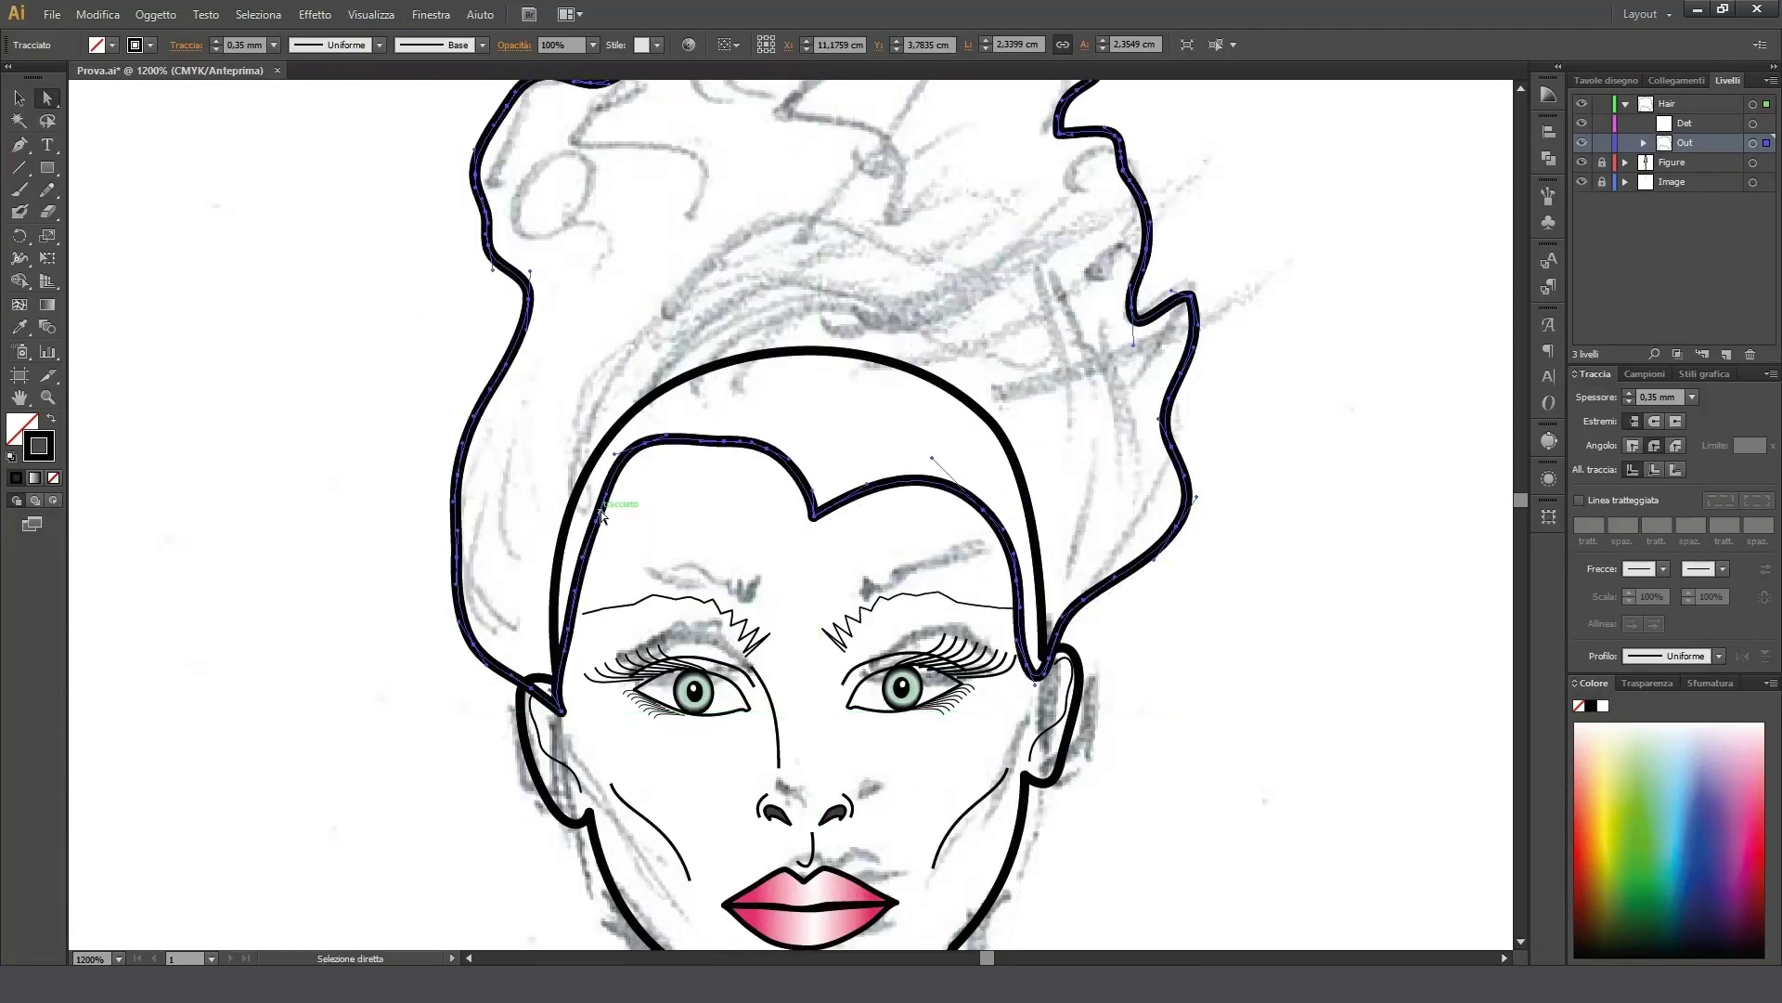
{"action": "left_click", "coordinate": [733, 421]}
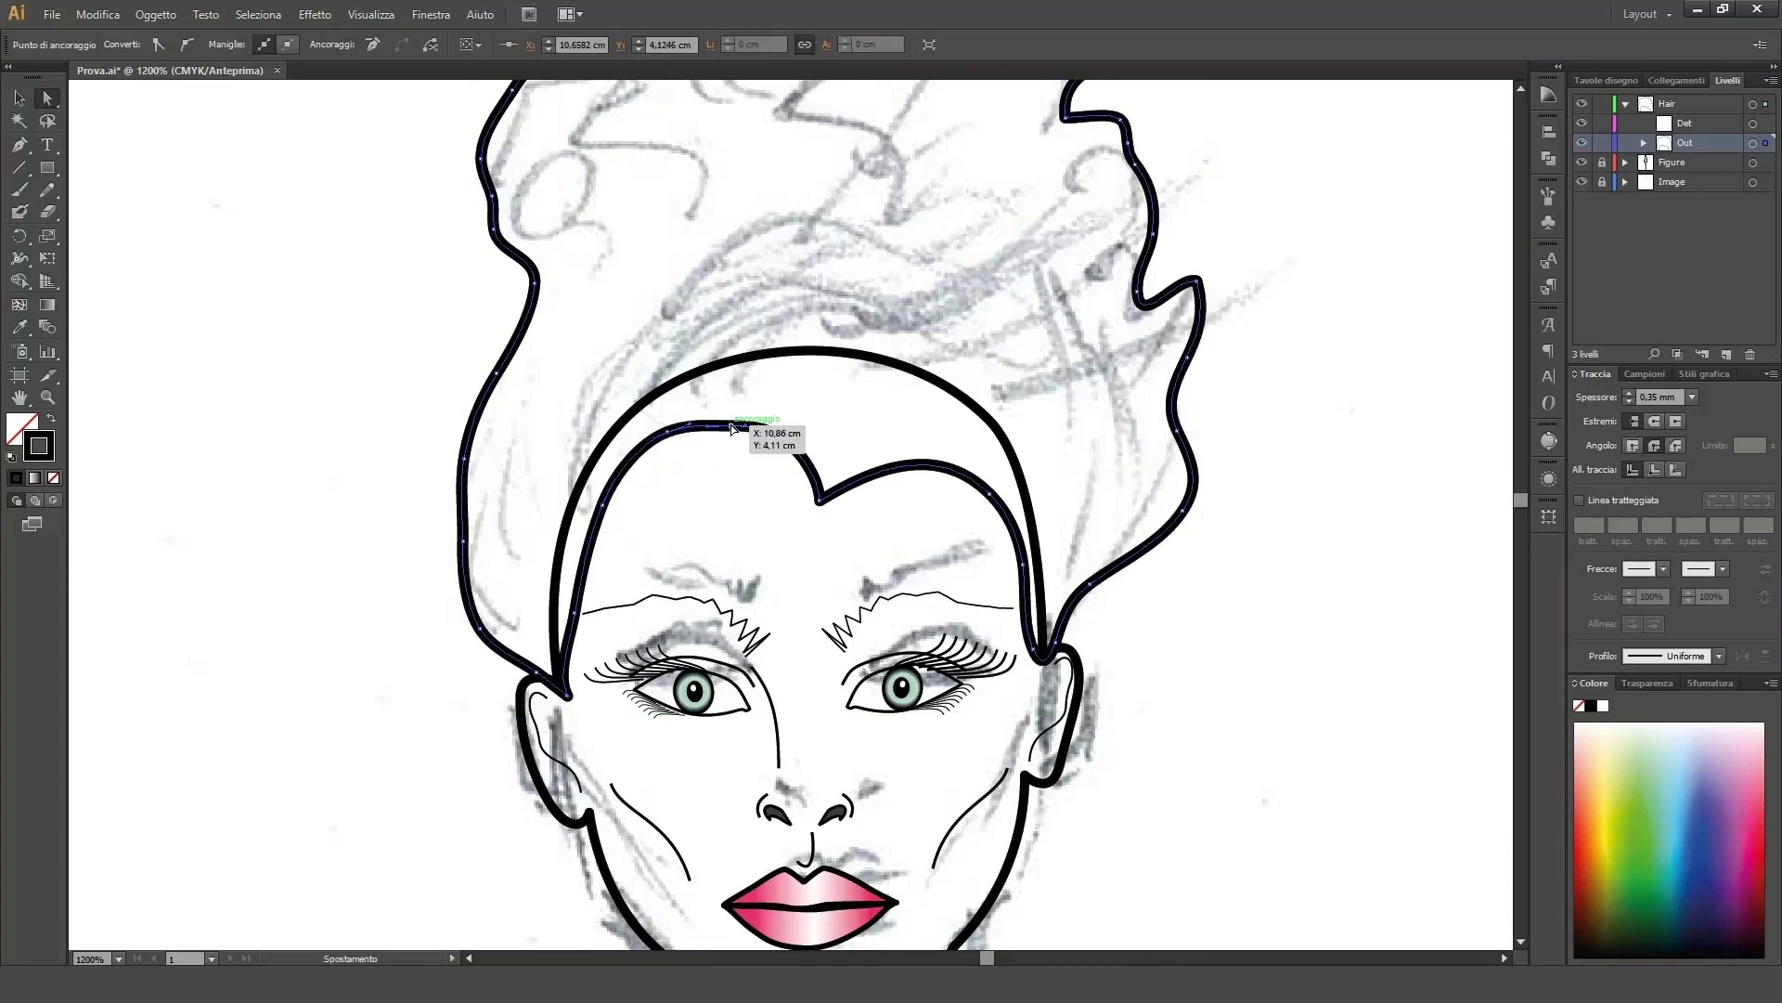
Step: Smooth the heart-shaped hairline across the forehead with the Smooth tool
{"action": "left_click_drag", "start_coordinate": [48, 189], "coordinate": [95, 190]}
{"action": "mouse_move", "coordinate": [641, 457]}
{"action": "left_mouse_down"}
{"action": "mouse_move", "coordinate": [610, 549]}
{"action": "mouse_move", "coordinate": [613, 483]}
{"action": "left_mouse_up"}
{"action": "mouse_move", "coordinate": [833, 490]}
{"action": "left_mouse_down"}
{"action": "mouse_move", "coordinate": [646, 473]}
{"action": "mouse_move", "coordinate": [598, 548]}
{"action": "mouse_move", "coordinate": [844, 481]}
{"action": "mouse_move", "coordinate": [1041, 555]}
{"action": "left_mouse_up"}
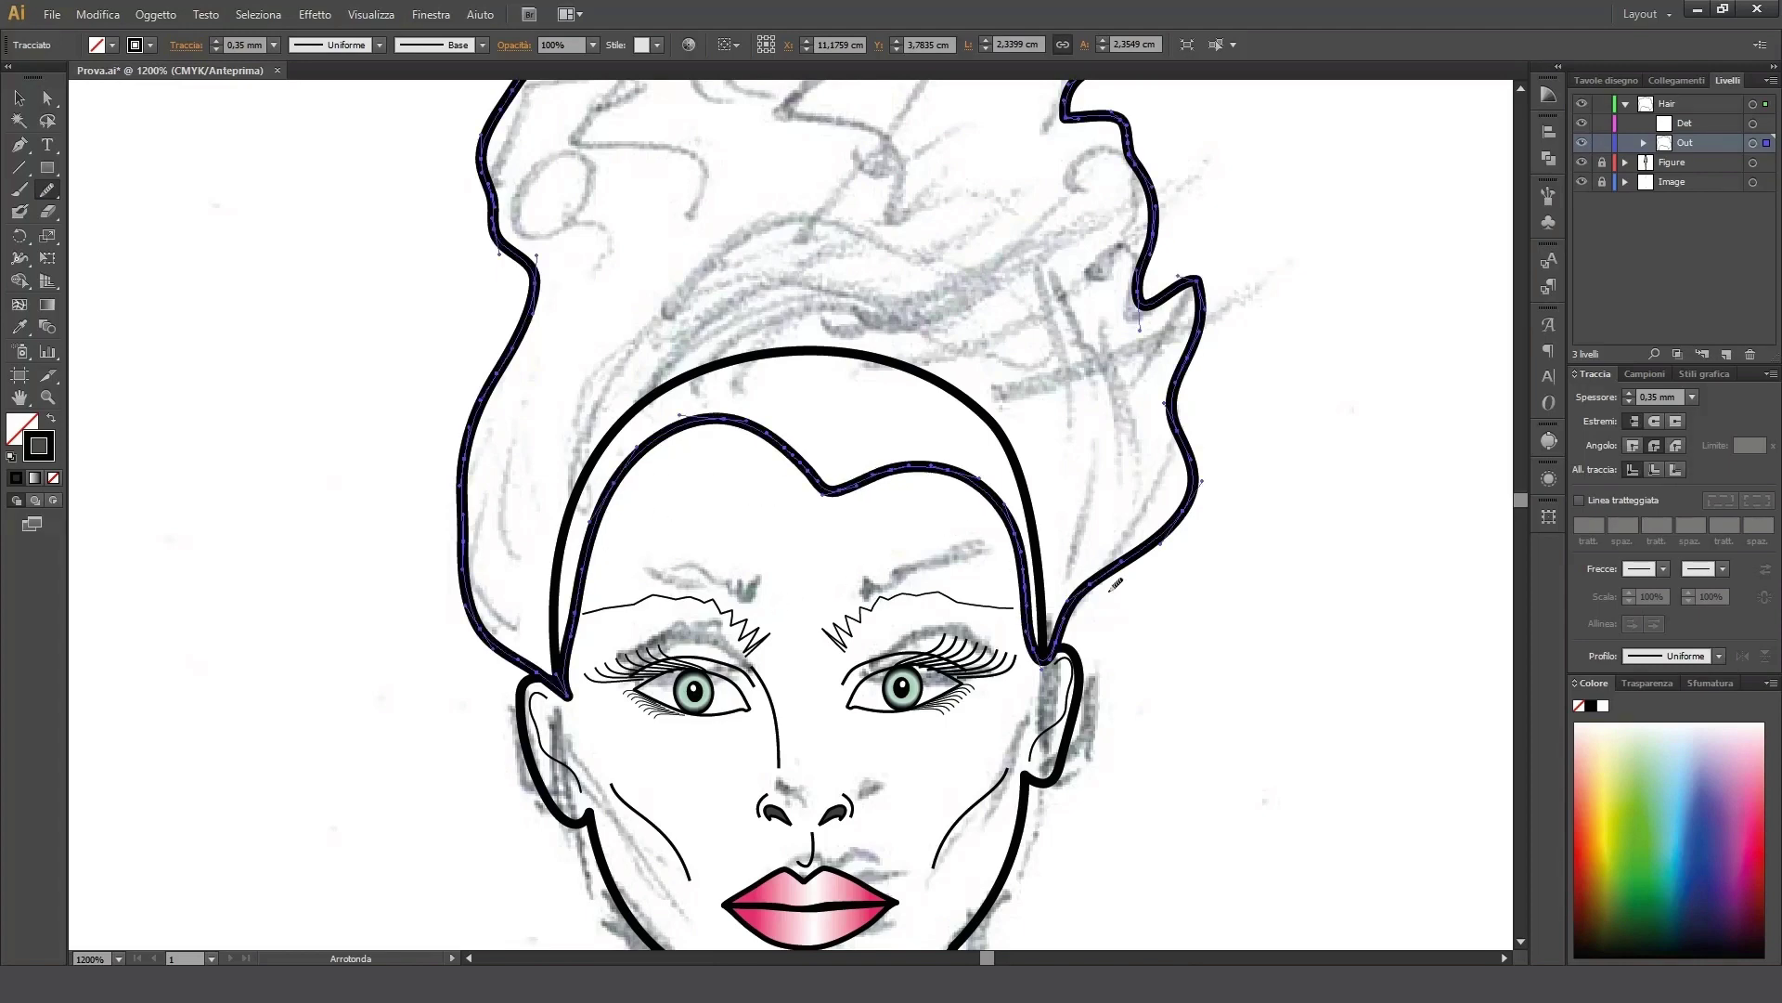
{"action": "scroll", "coordinate": [798, 515], "scroll_direction": "up", "scroll_amount": 3}
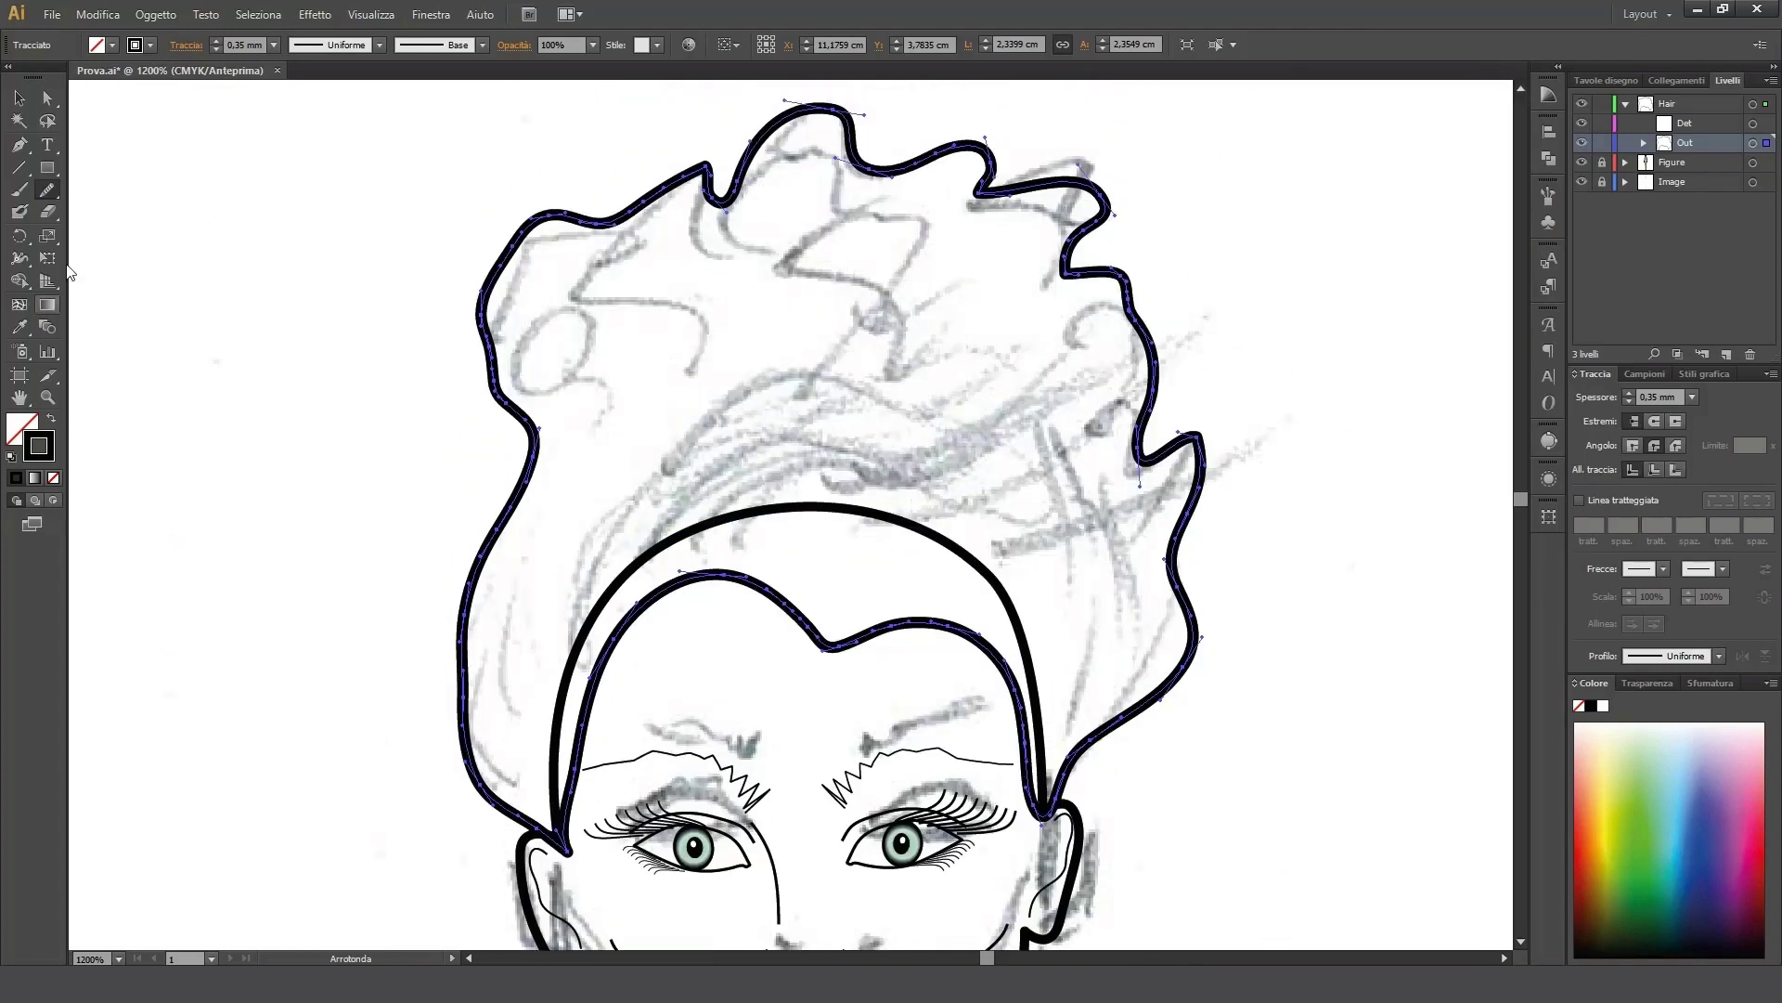
{"action": "left_click_drag", "start_coordinate": [47, 189], "coordinate": [136, 191]}
{"action": "key", "text": "Return"}
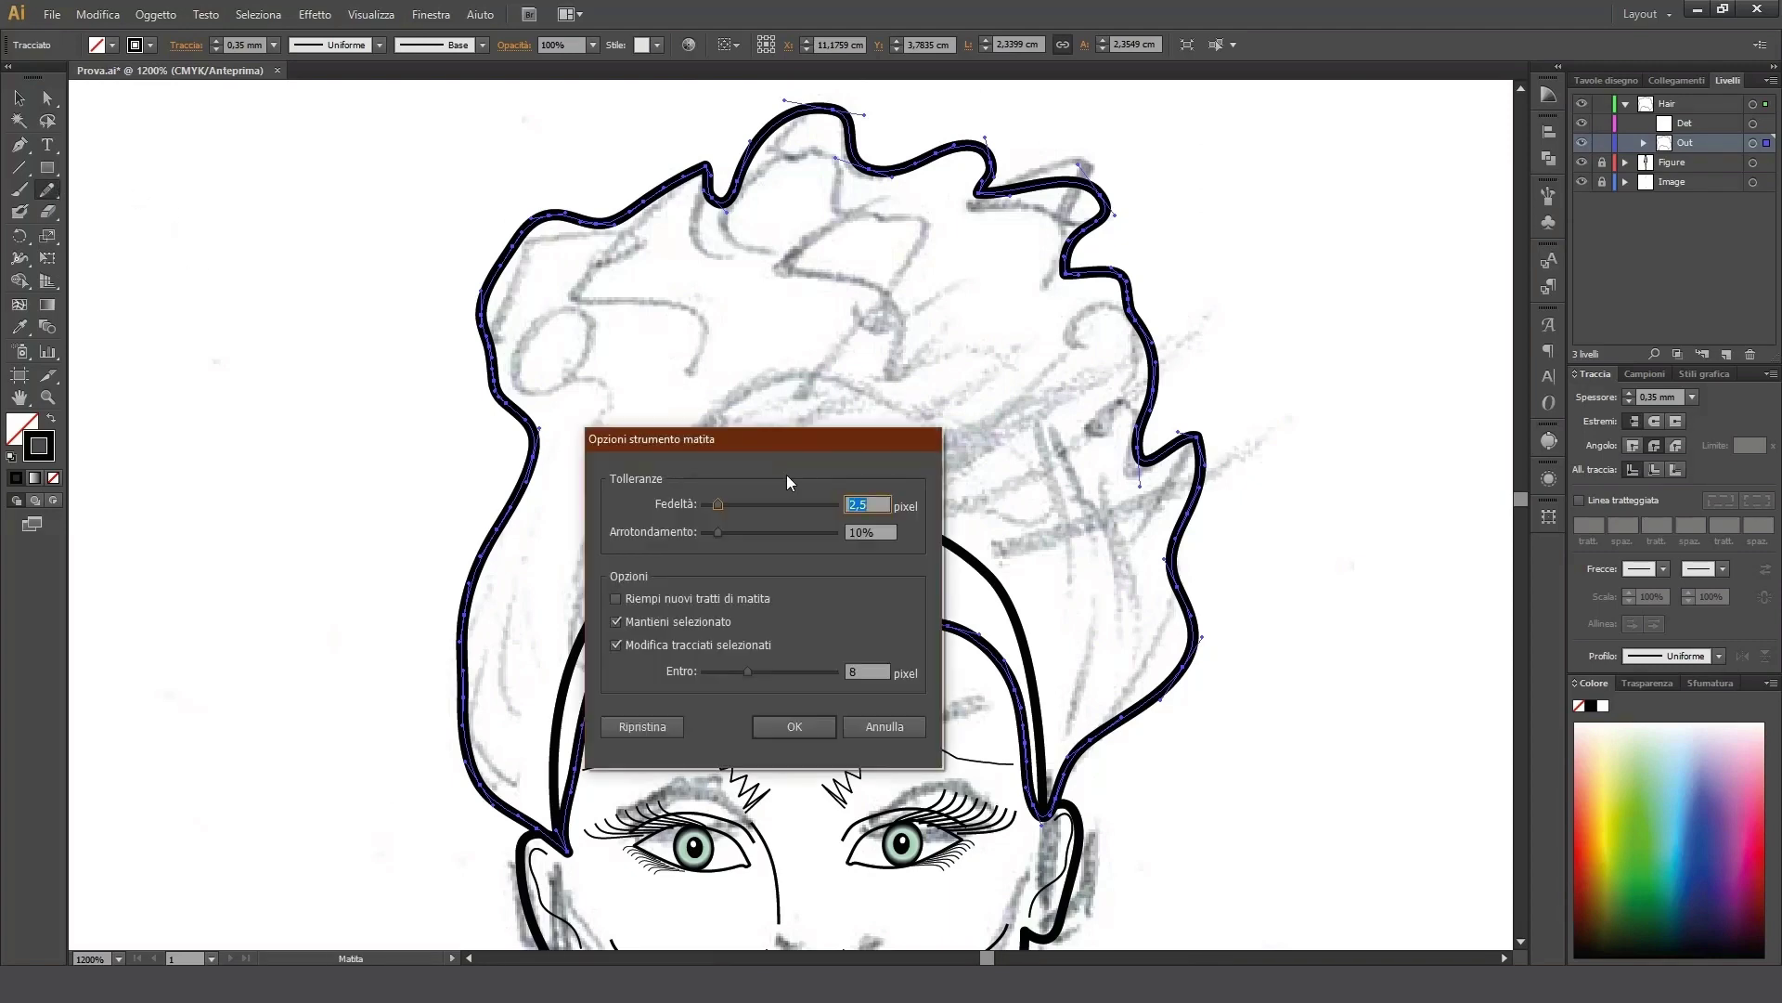
{"action": "mouse_move", "coordinate": [744, 510]}
{"action": "left_mouse_down"}
{"action": "mouse_move", "coordinate": [771, 515]}
{"action": "mouse_move", "coordinate": [739, 532]}
{"action": "left_mouse_up"}
{"action": "key", "text": "Return"}
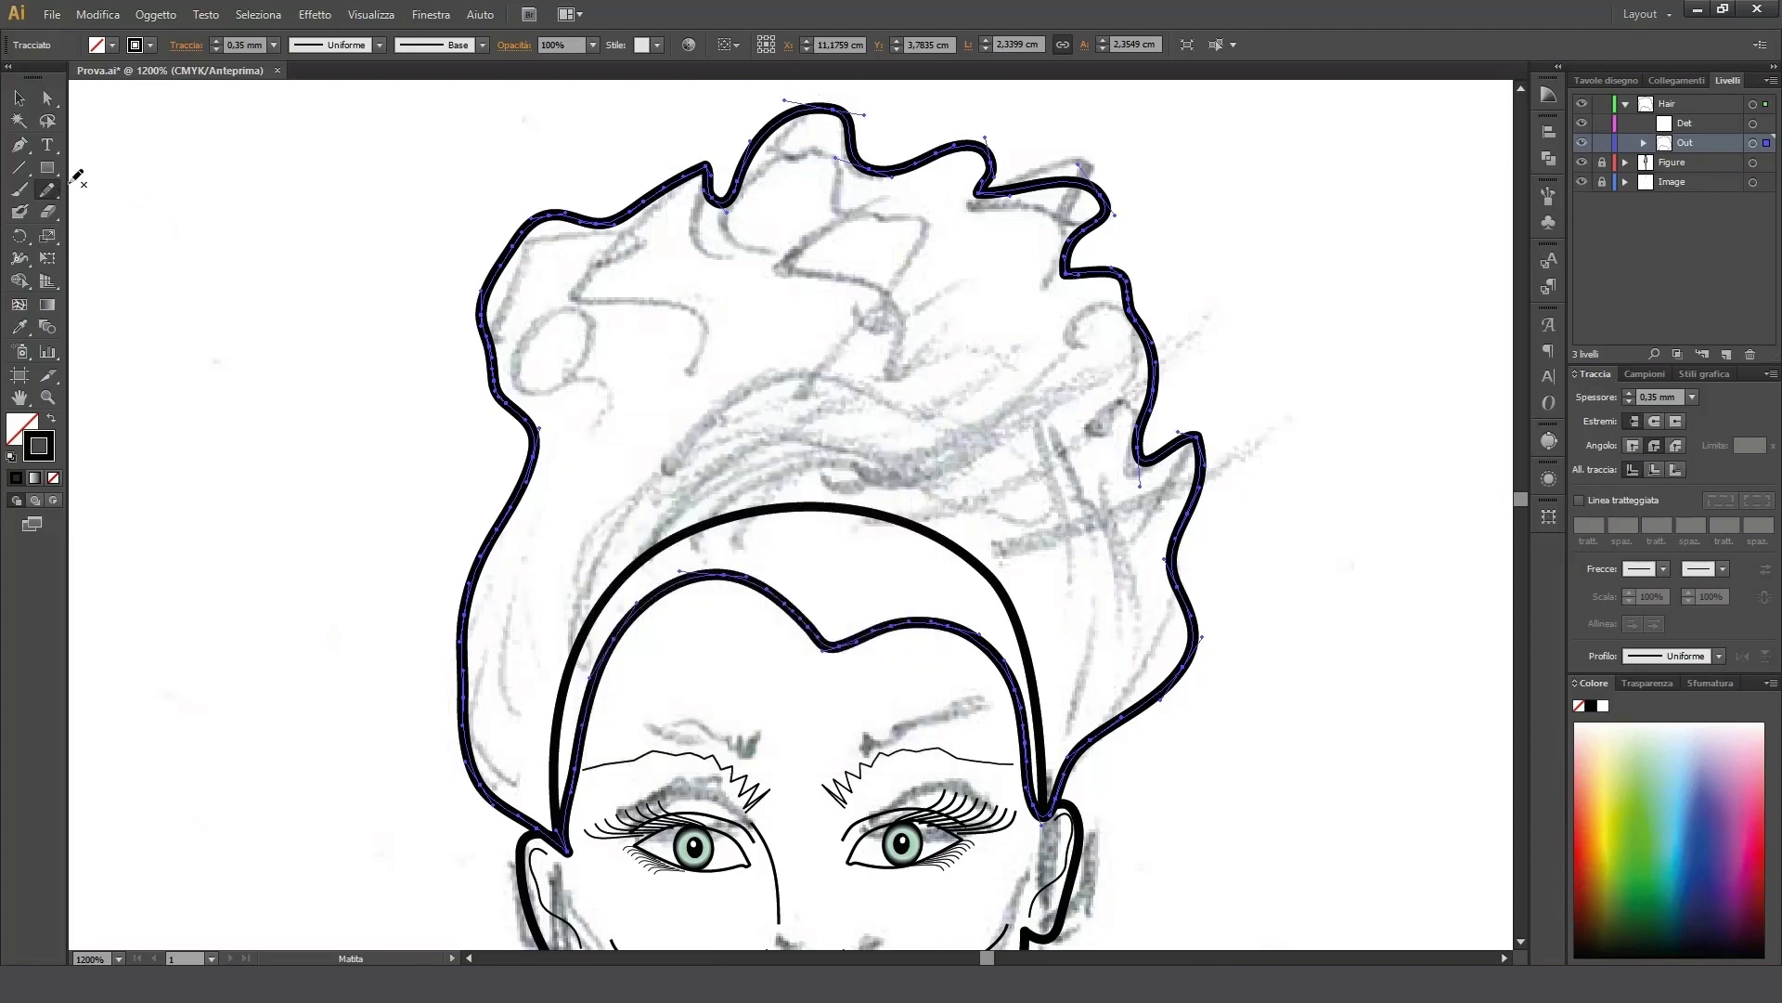
Step: Smooth the outer hair contour along the upper-left edge and both sides of the hairdo with the Smooth tool
{"action": "left_click_drag", "start_coordinate": [56, 197], "coordinate": [158, 211]}
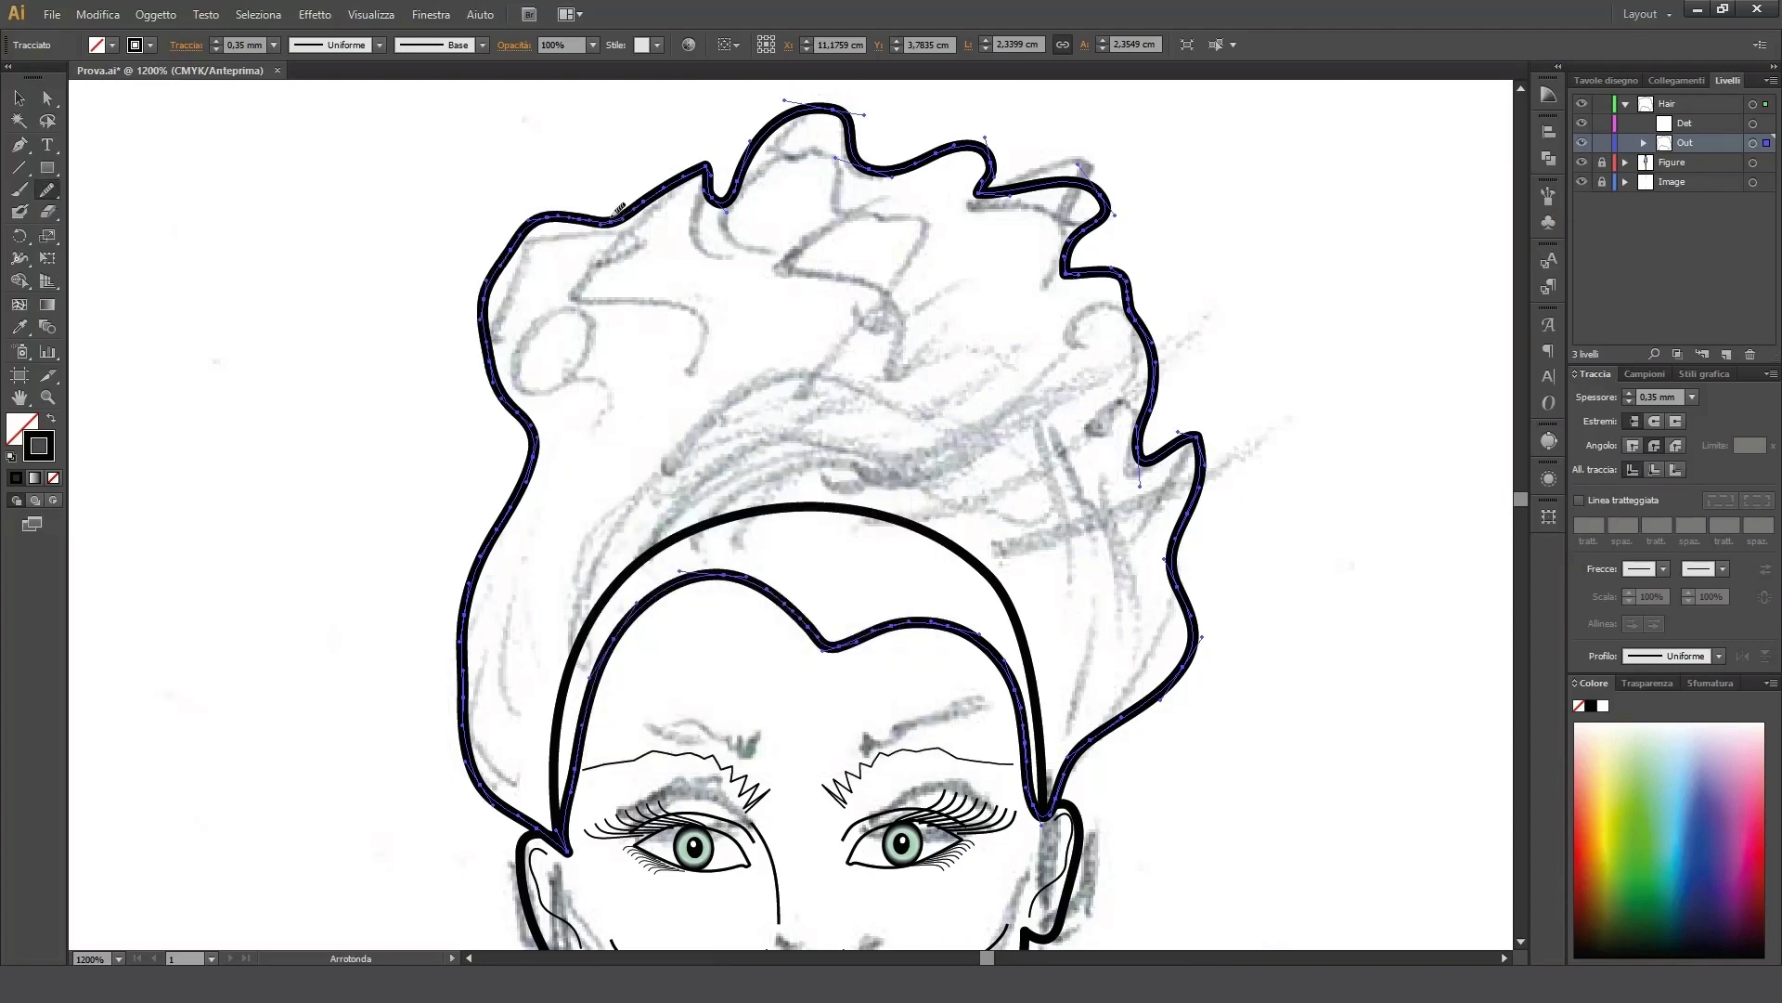
{"action": "left_click_drag", "start_coordinate": [631, 210], "coordinate": [715, 160]}
{"action": "left_click_drag", "start_coordinate": [543, 448], "coordinate": [464, 650]}
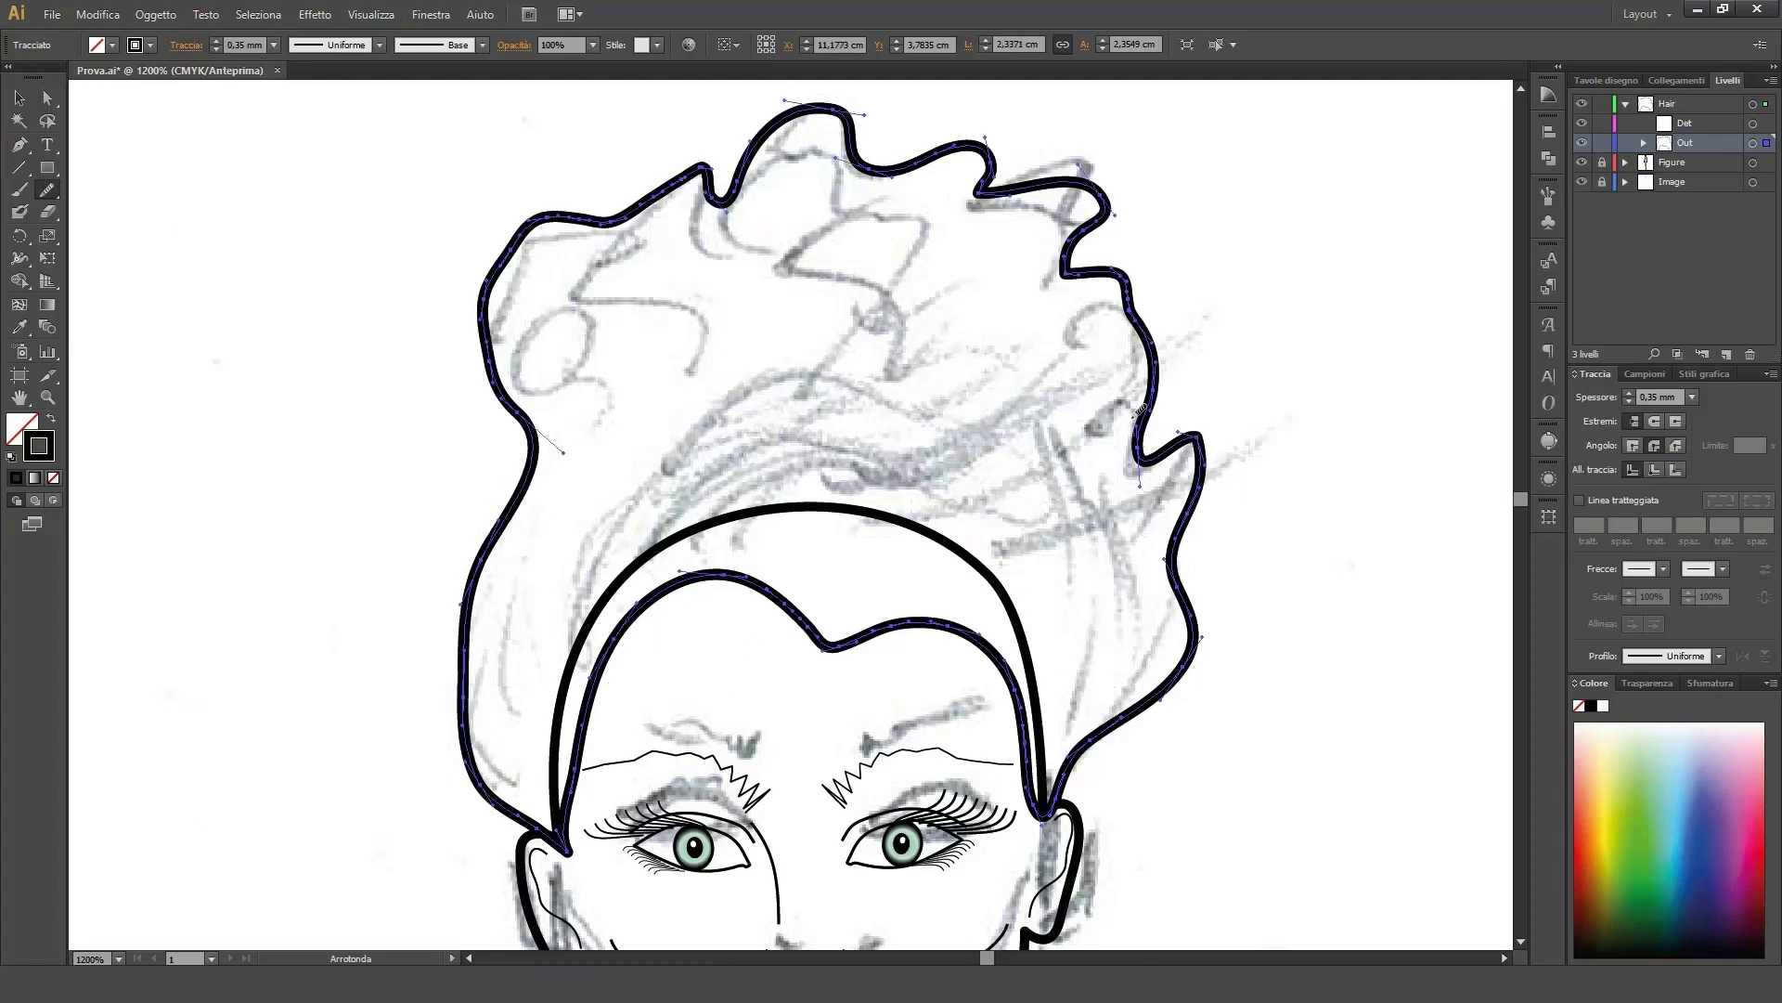
{"action": "left_click_drag", "start_coordinate": [1139, 410], "coordinate": [1128, 279]}
{"action": "left_click_drag", "start_coordinate": [1209, 460], "coordinate": [1124, 715]}
{"action": "left_click_drag", "start_coordinate": [1175, 645], "coordinate": [1171, 669]}
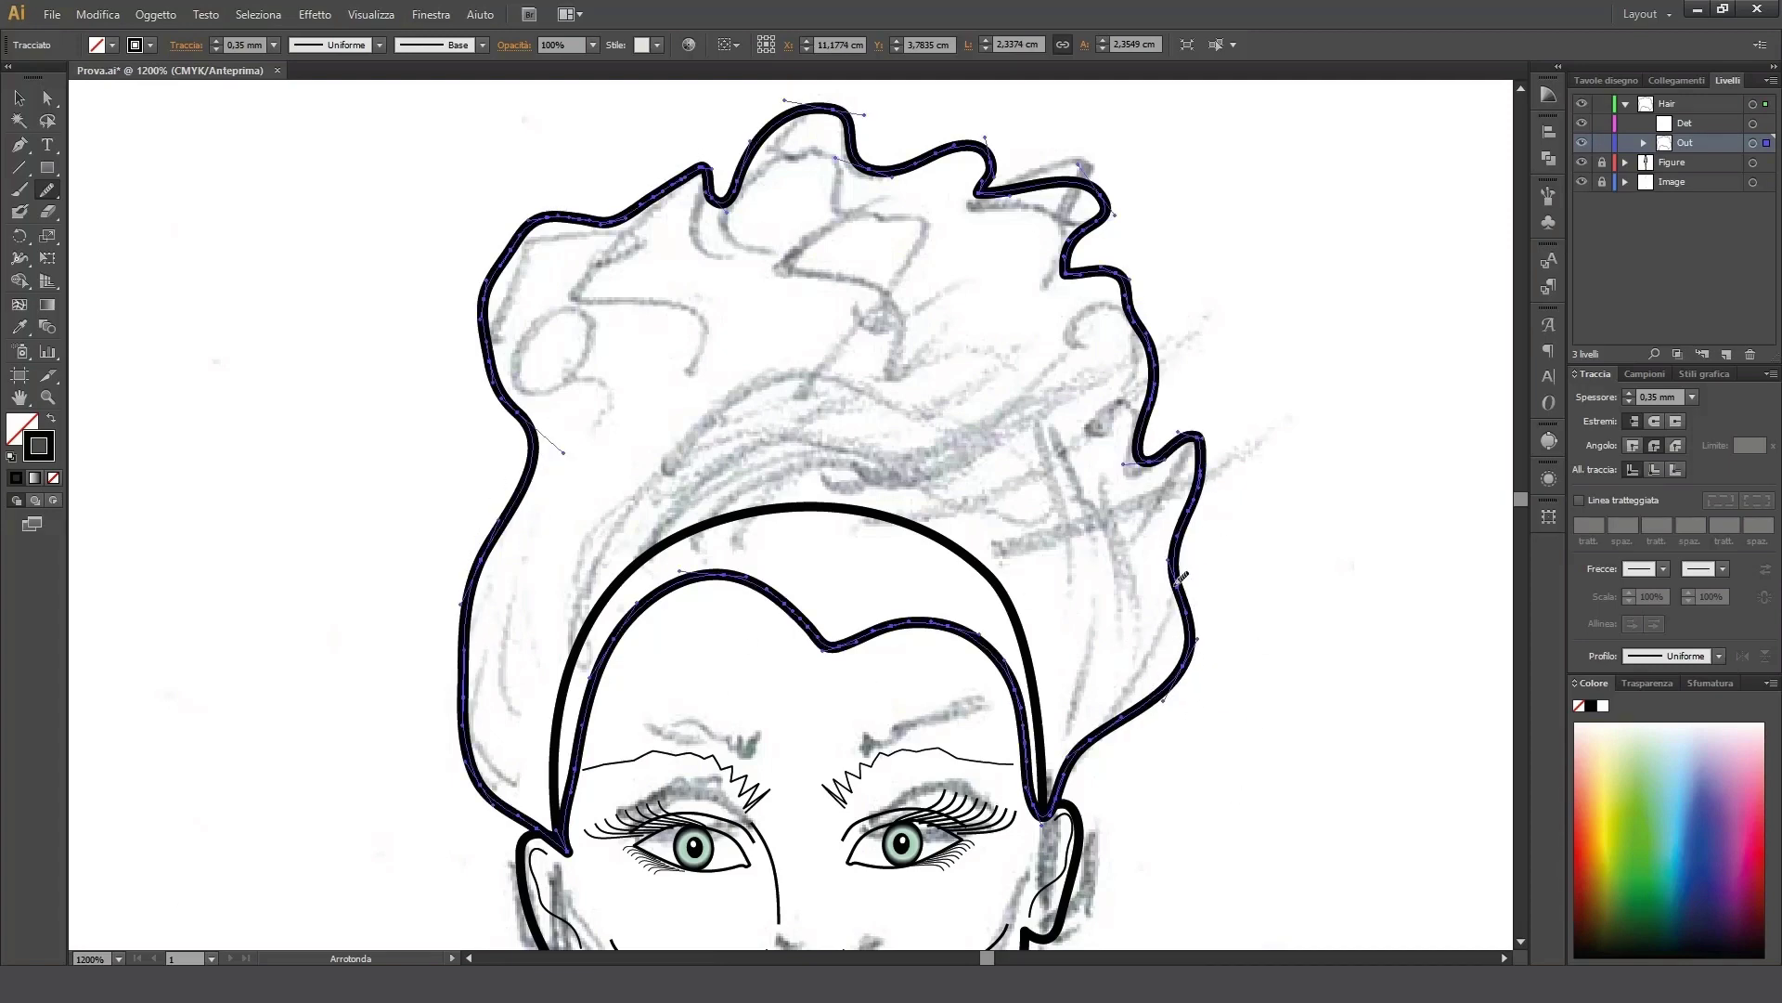
Step: Adjust the hair outline's lower corner anchor point where it meets the ear on the left of the drawing
{"action": "key", "text": "a"}
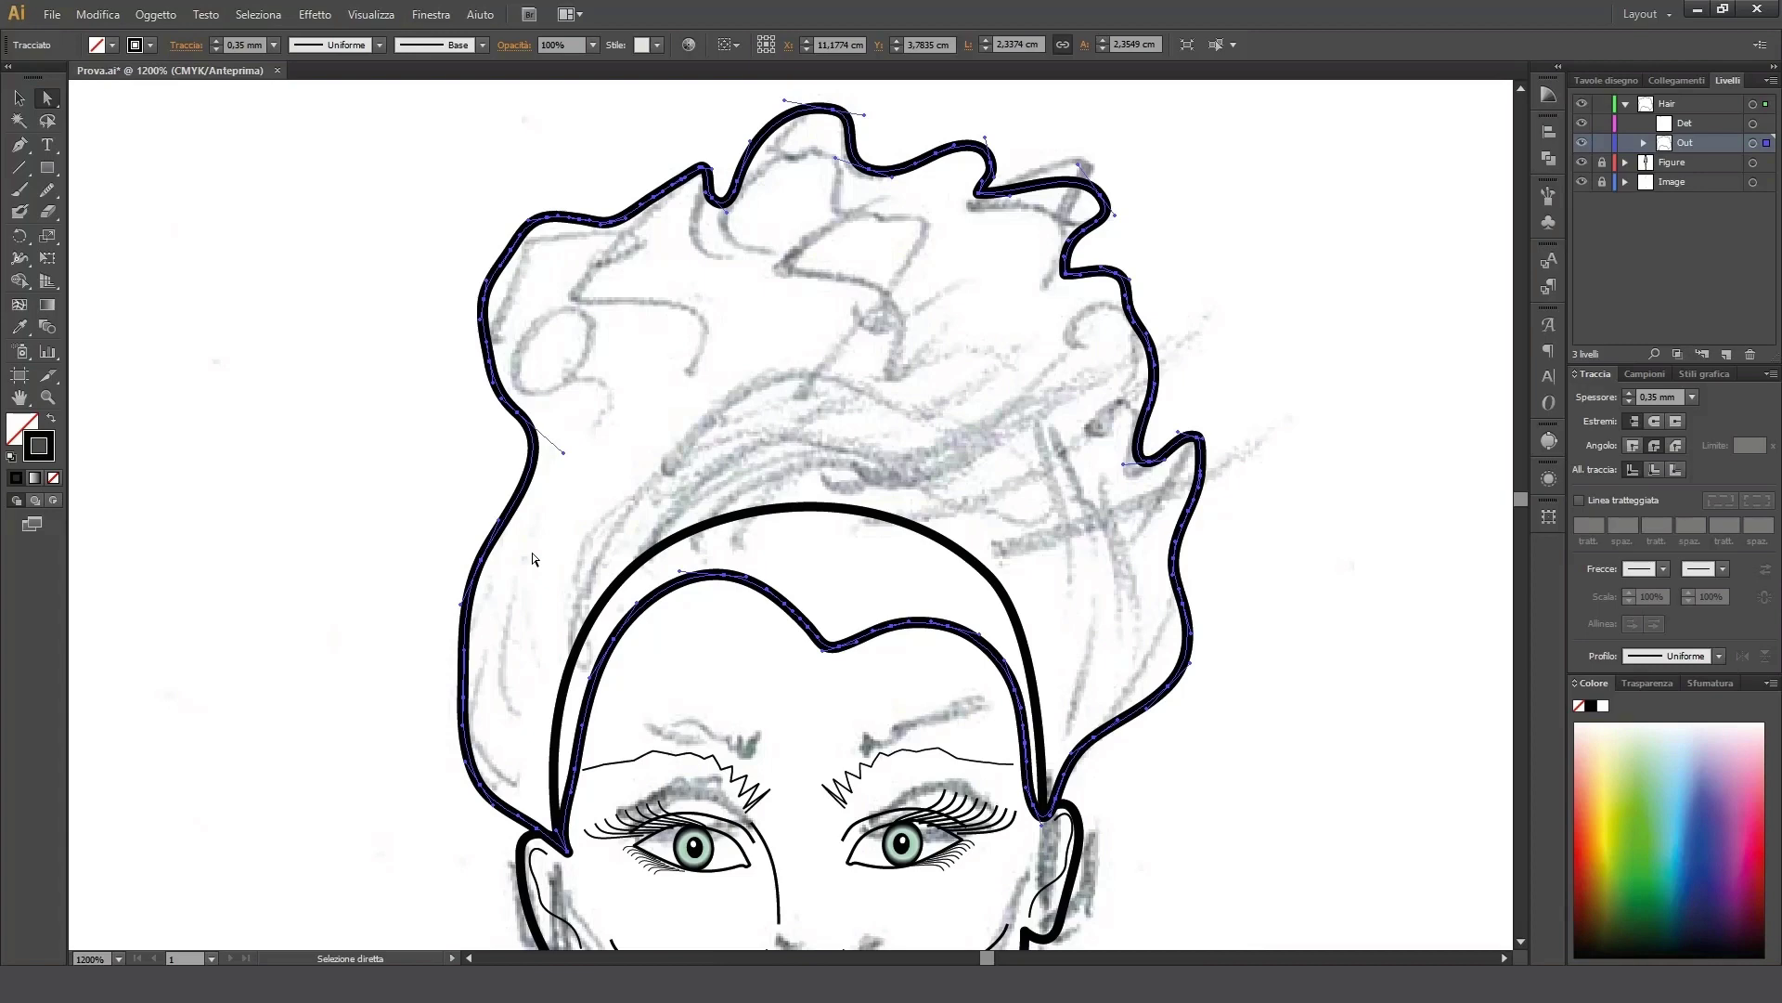
{"action": "left_click", "coordinate": [557, 836]}
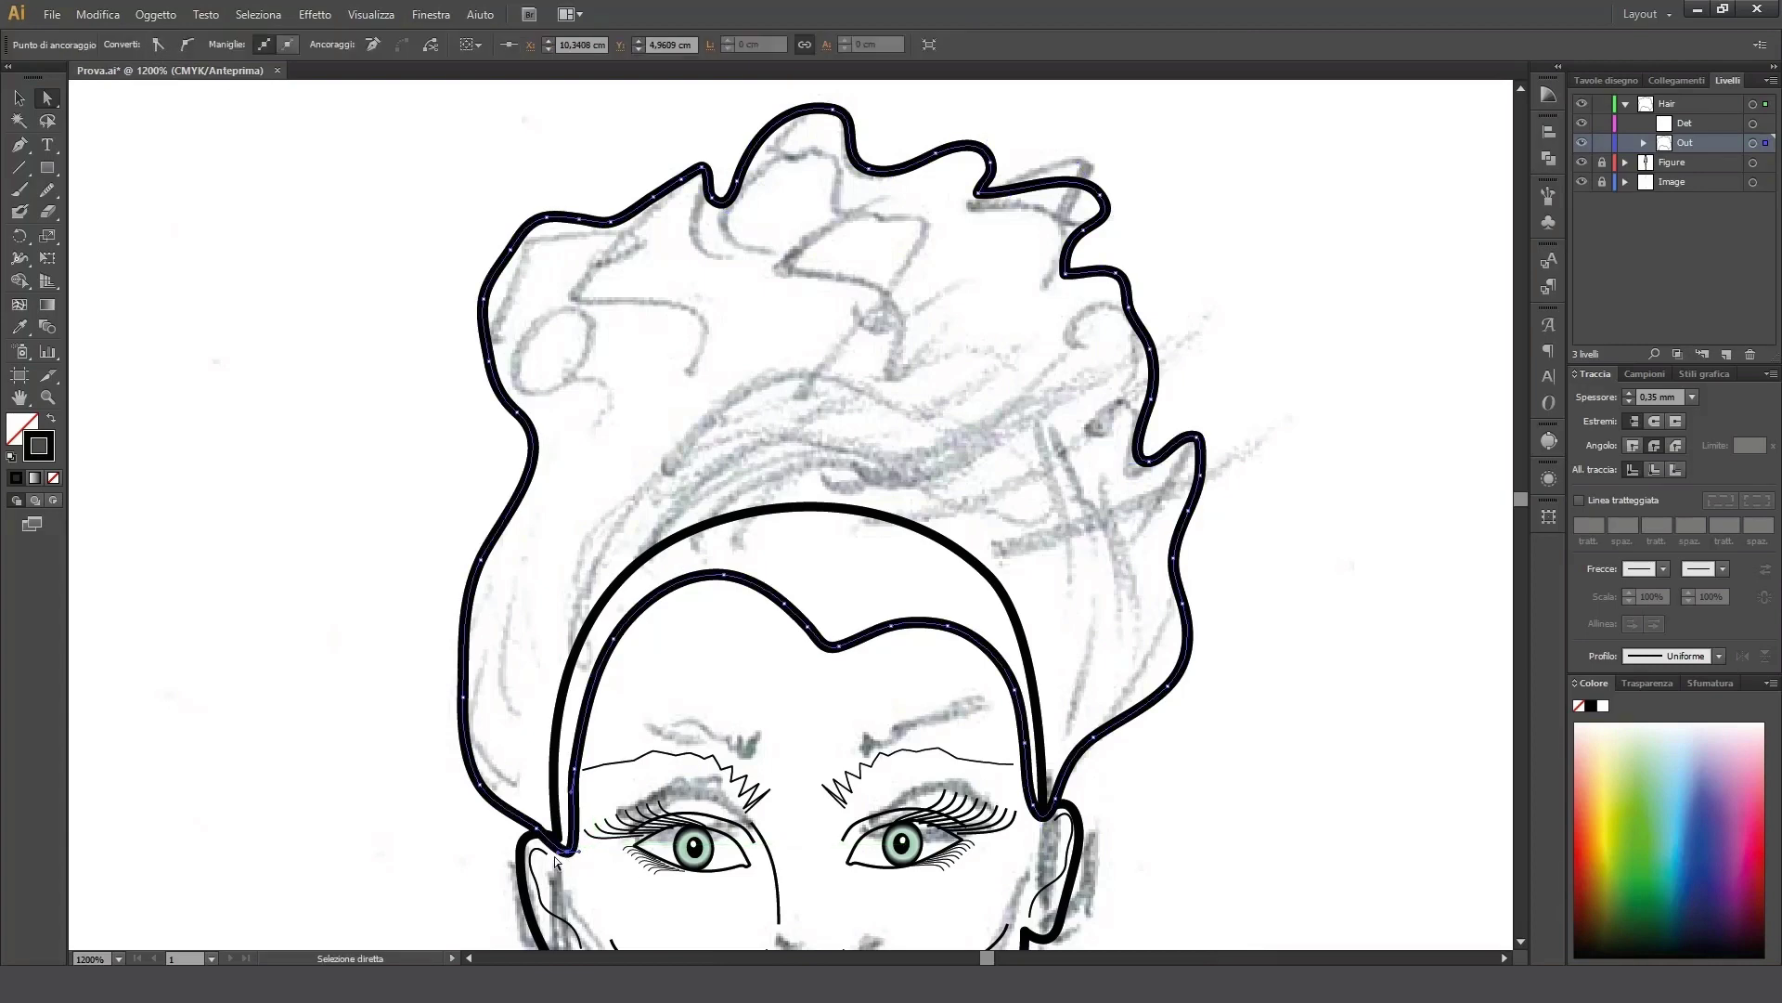
{"action": "left_click_drag", "start_coordinate": [564, 850], "coordinate": [555, 846]}
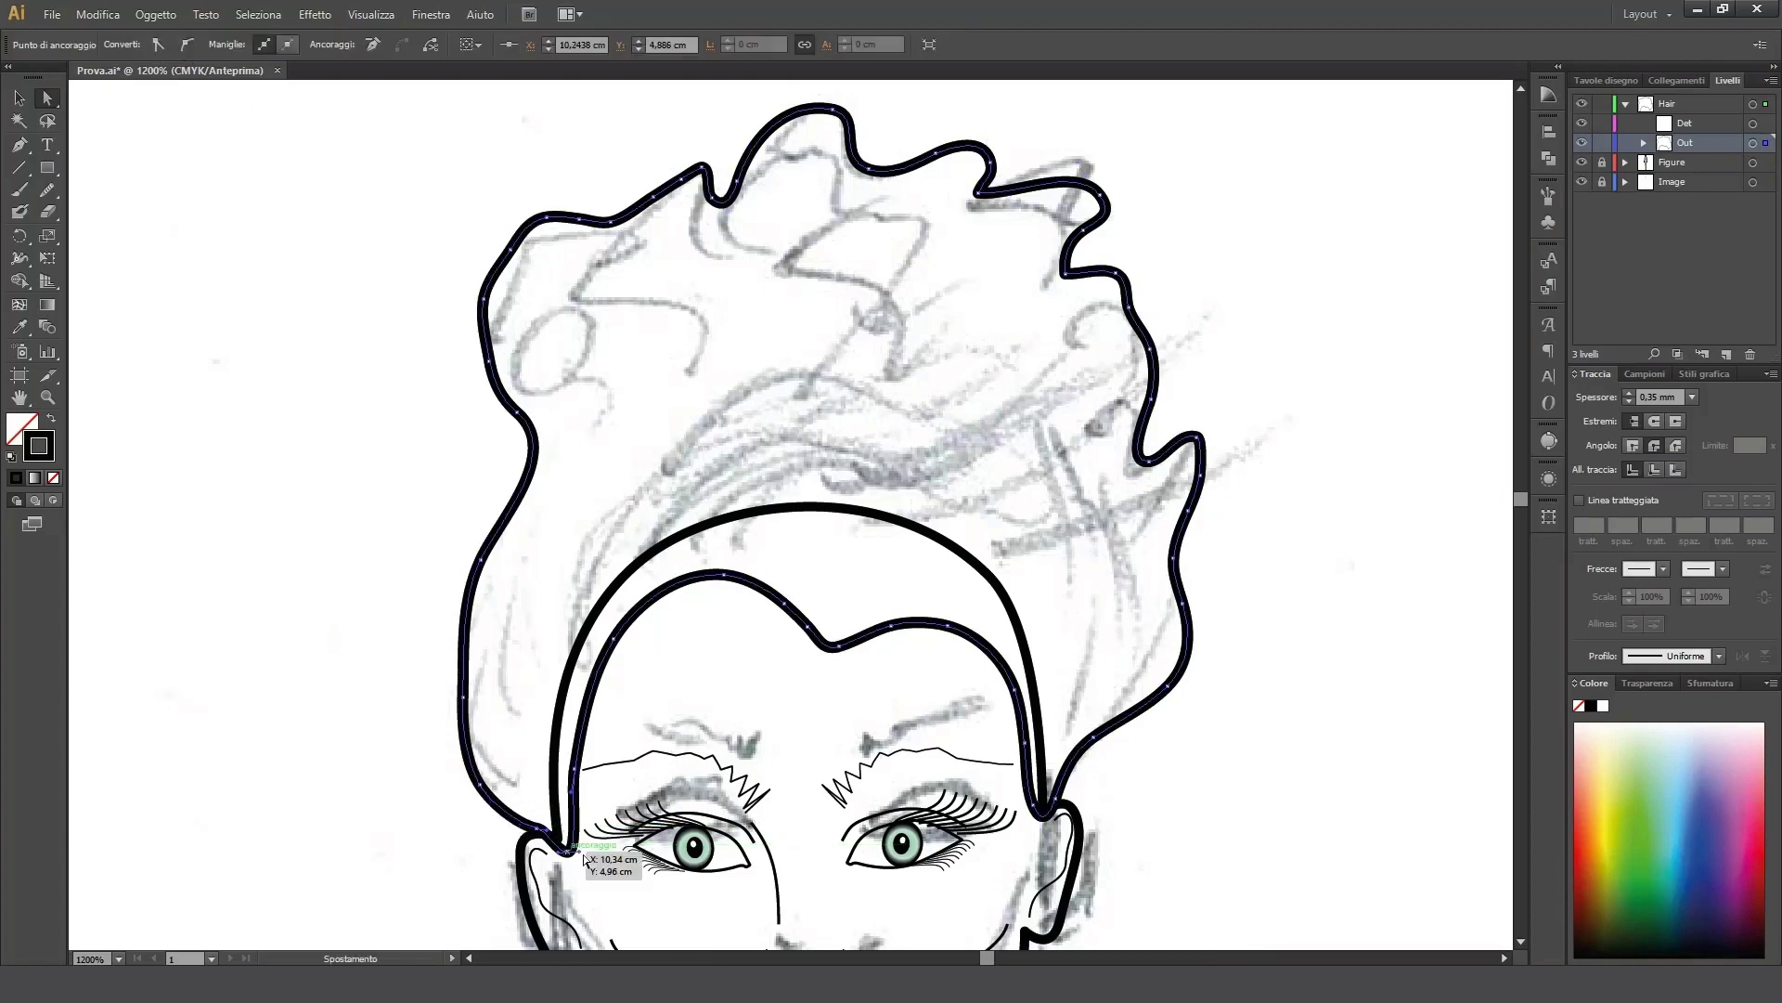
Step: Remove a surplus anchor point from the heart-shaped hairline and move its central dip left and its right-hand lobe upward
{"action": "left_click_drag", "start_coordinate": [614, 633], "coordinate": [614, 631]}
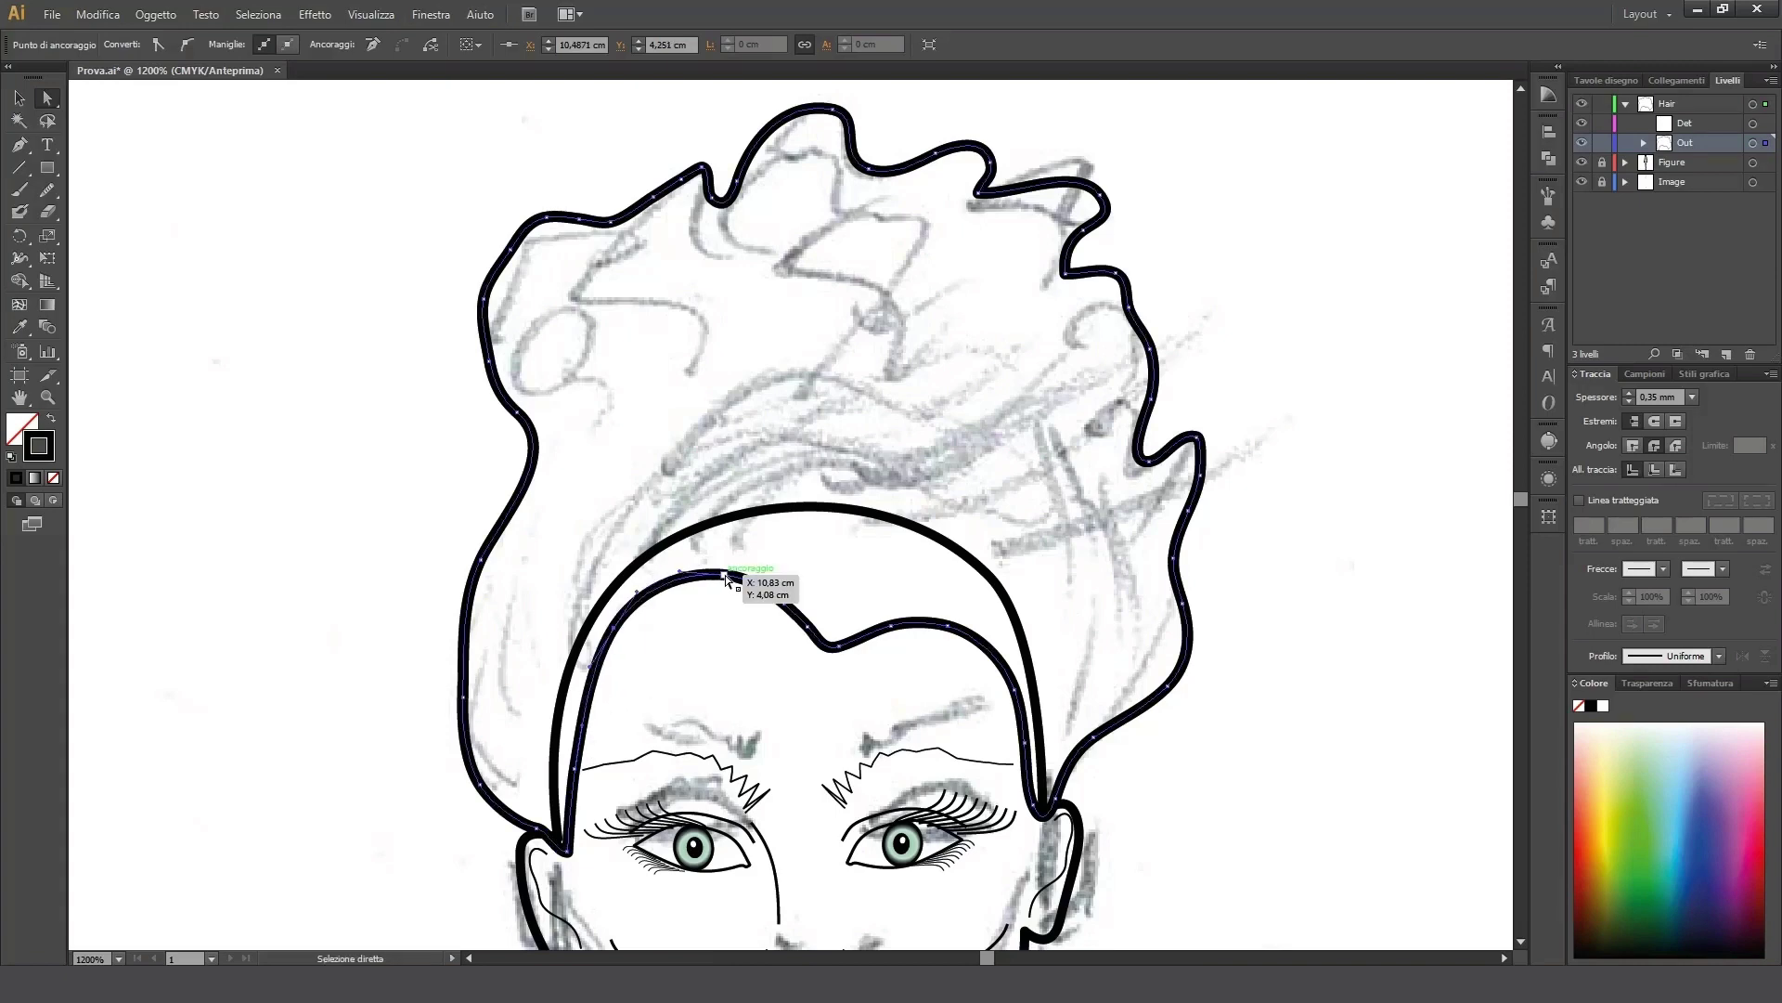
{"action": "key", "text": "minus"}
{"action": "left_click", "coordinate": [805, 626]}
{"action": "key", "text": "a"}
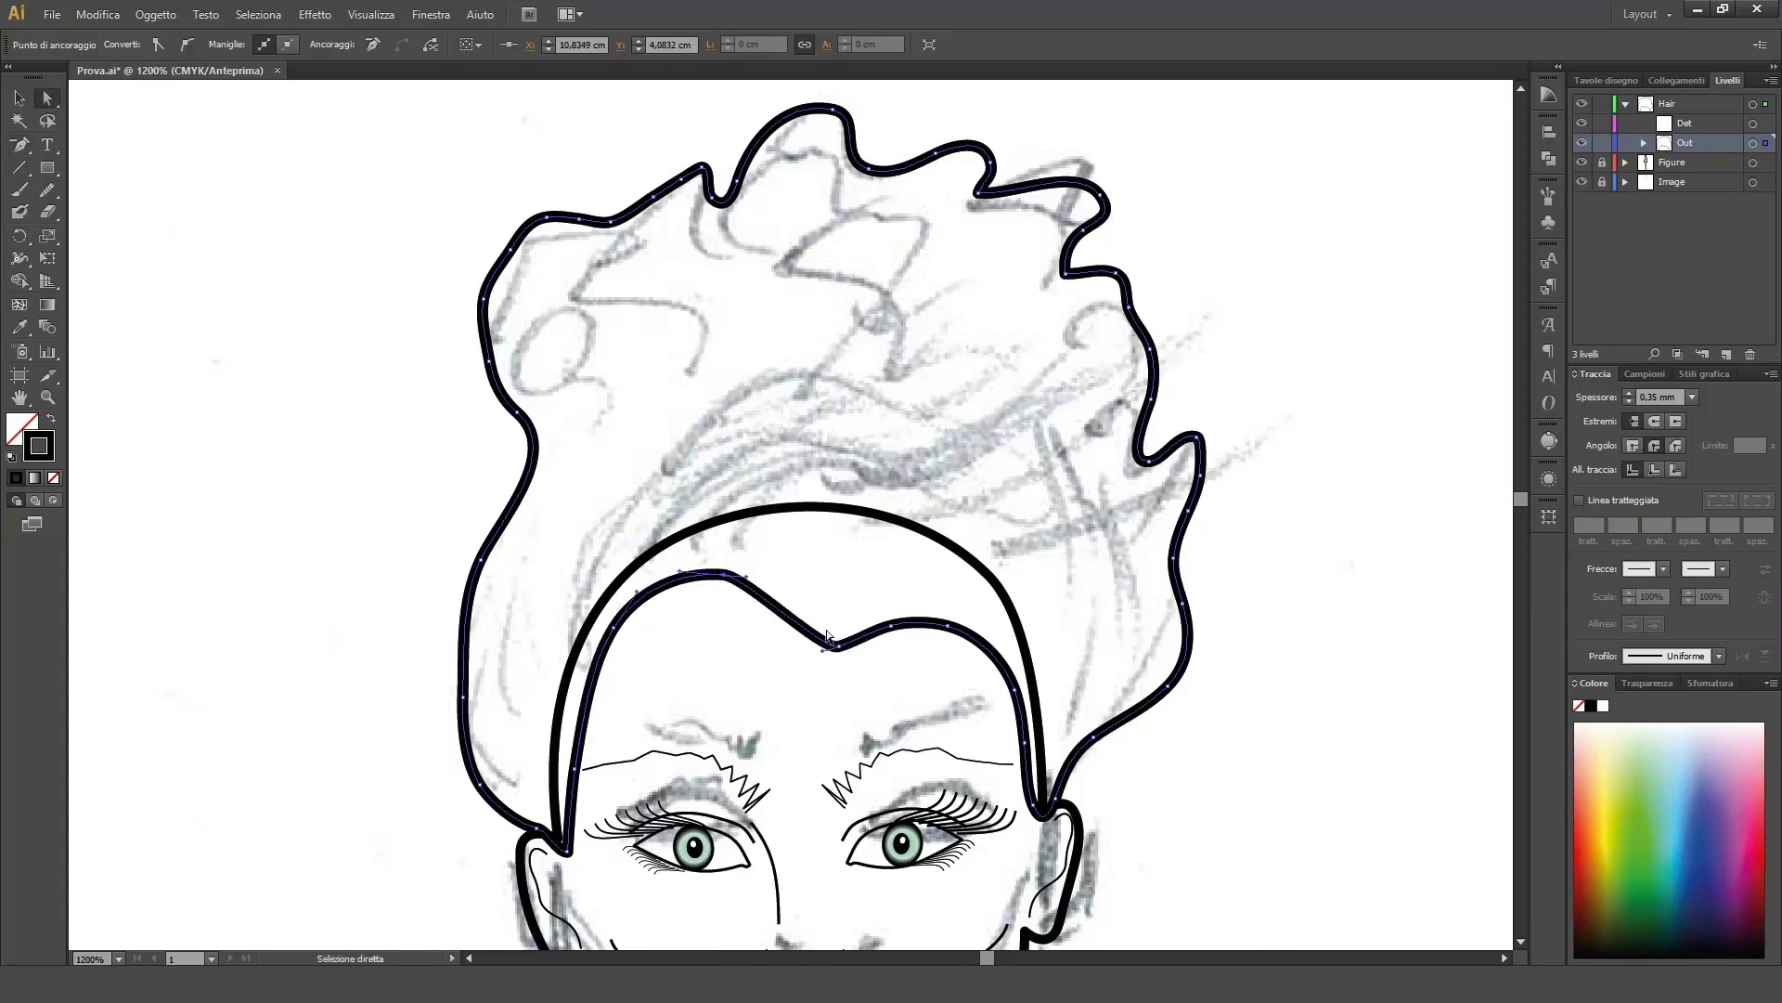
{"action": "left_click_drag", "start_coordinate": [832, 647], "coordinate": [807, 653]}
{"action": "left_click_drag", "start_coordinate": [889, 623], "coordinate": [891, 587]}
{"action": "left_click_drag", "start_coordinate": [746, 577], "coordinate": [754, 583]}
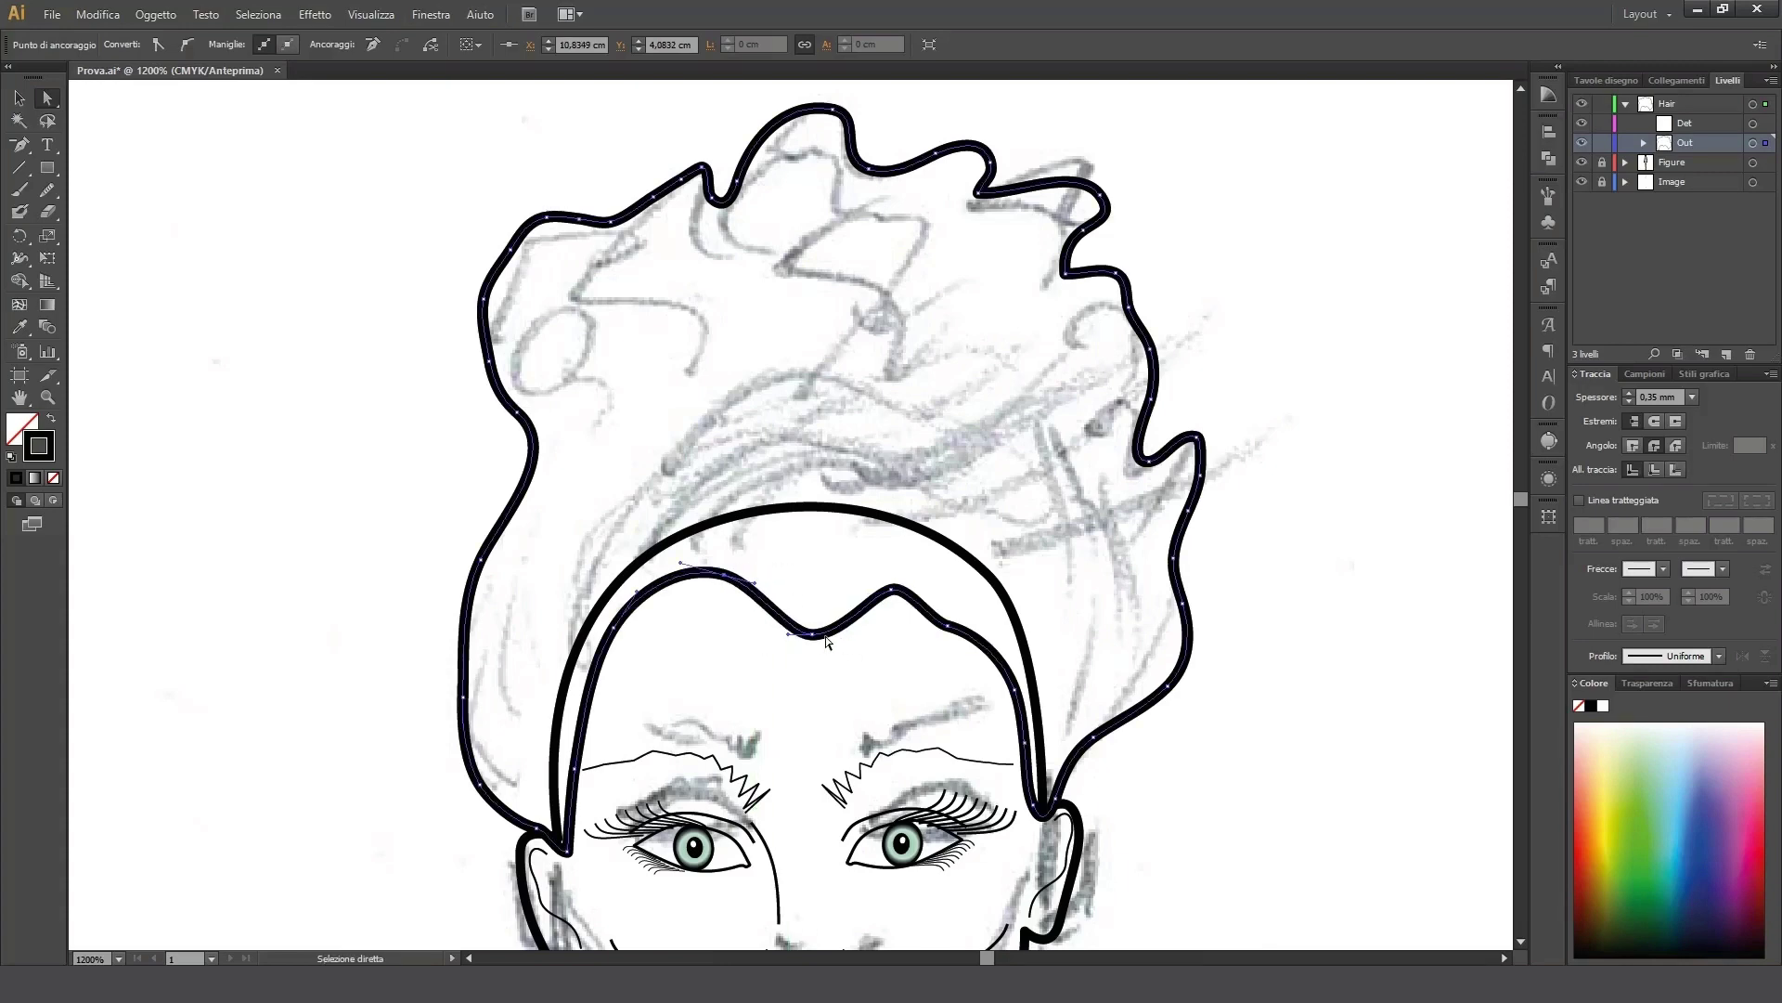
Step: Delete the surplus anchor points along the right-hand side of the forehead hairline, leaving a simpler curve down to the ear
{"action": "left_click", "coordinate": [892, 588]}
{"action": "key", "text": "minus"}
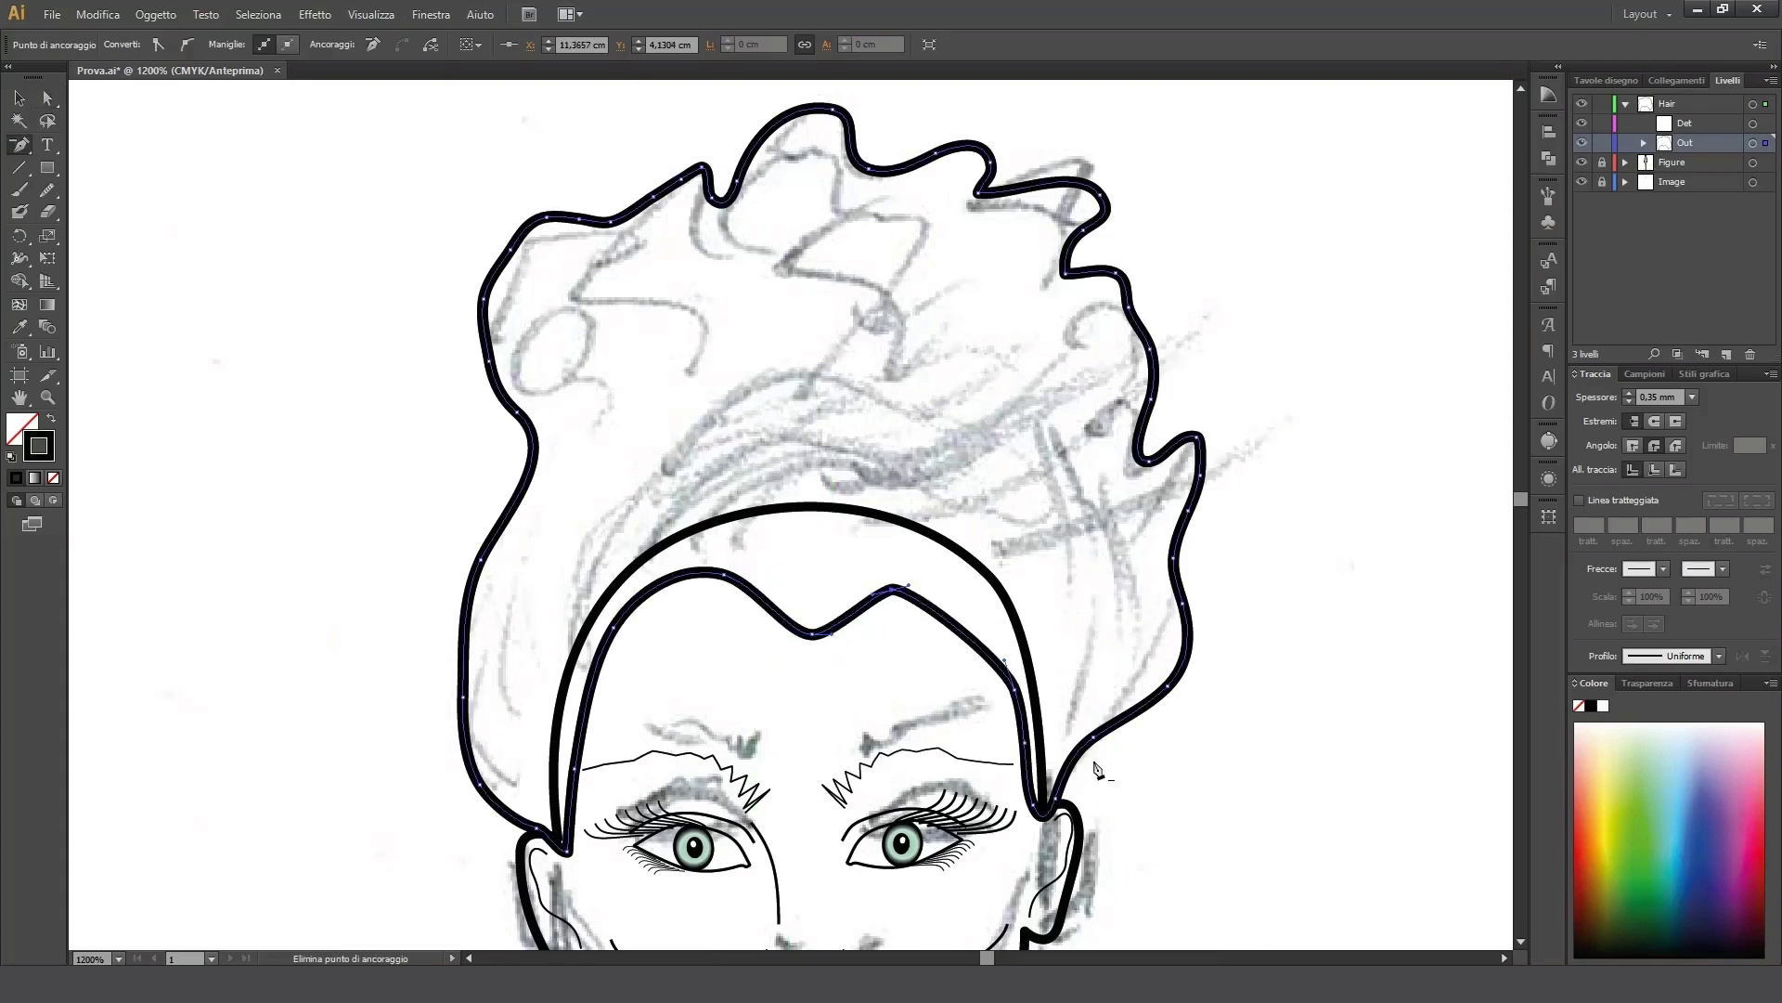
{"action": "left_click", "coordinate": [1025, 743]}
{"action": "left_click", "coordinate": [1069, 516]}
{"action": "key", "text": "a"}
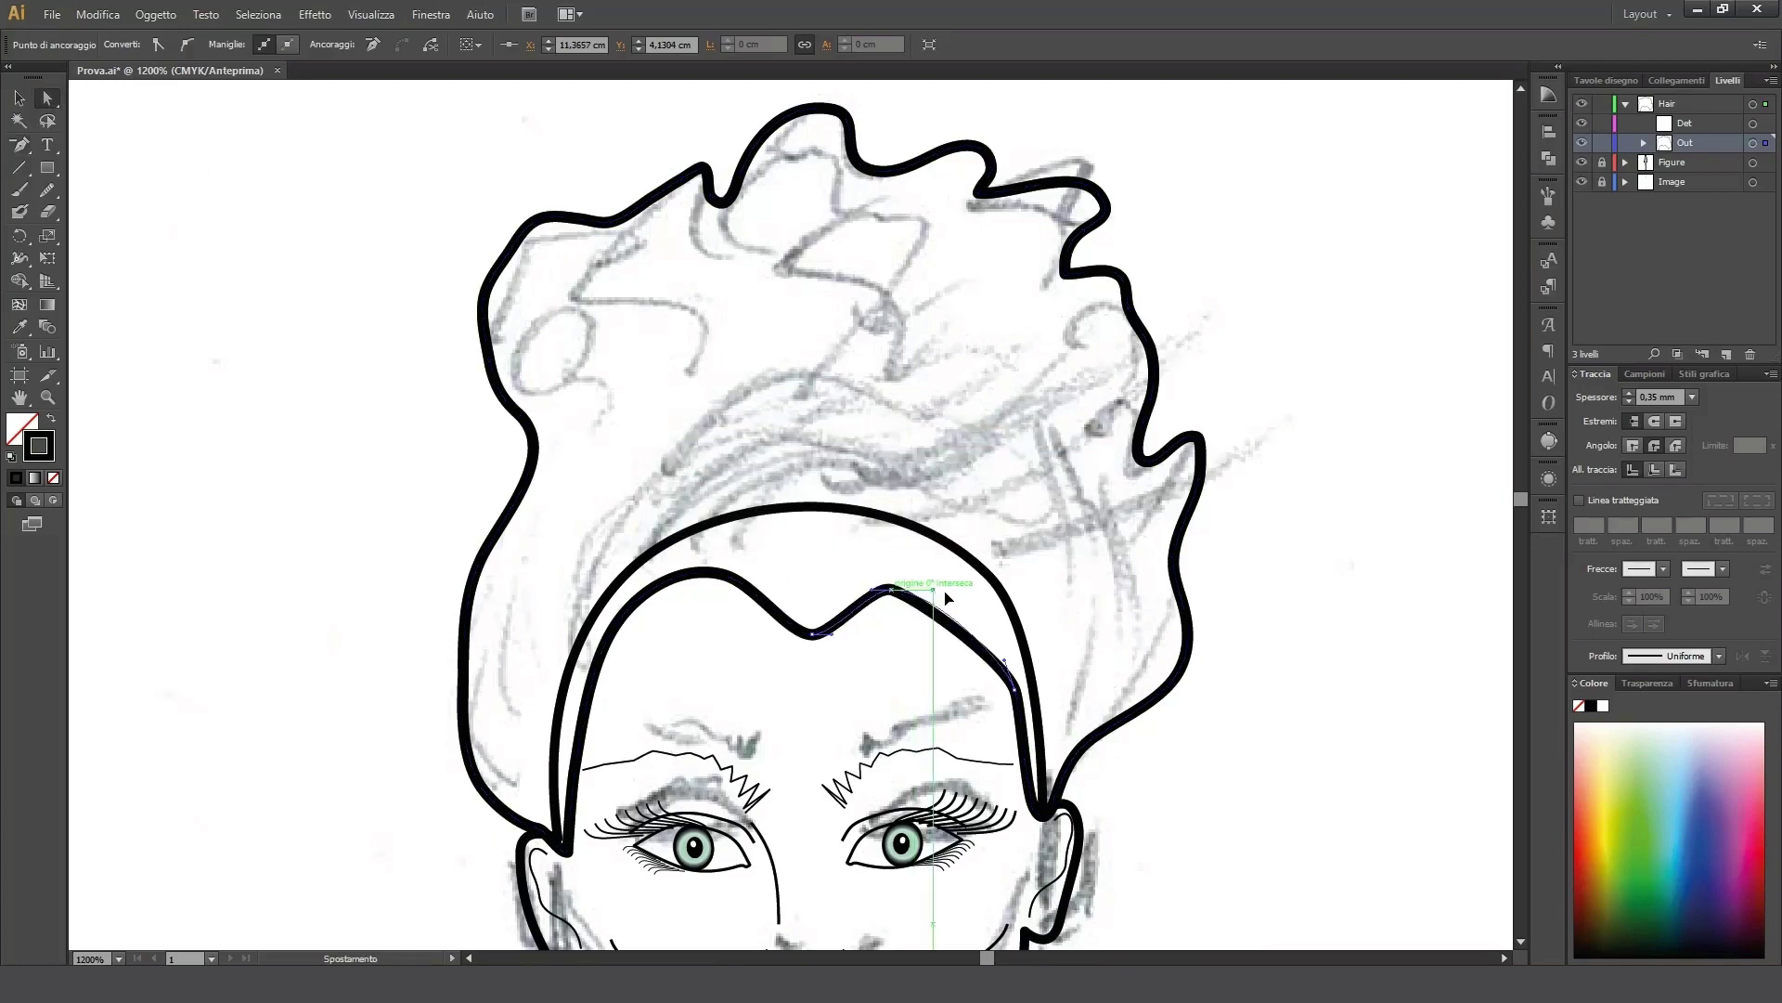
Step: Reshape the hair's right-hand contour from the ear up to the outer spike, removing the spike's extra anchor point and moving its tip
{"action": "left_click_drag", "start_coordinate": [1032, 805], "coordinate": [1066, 803]}
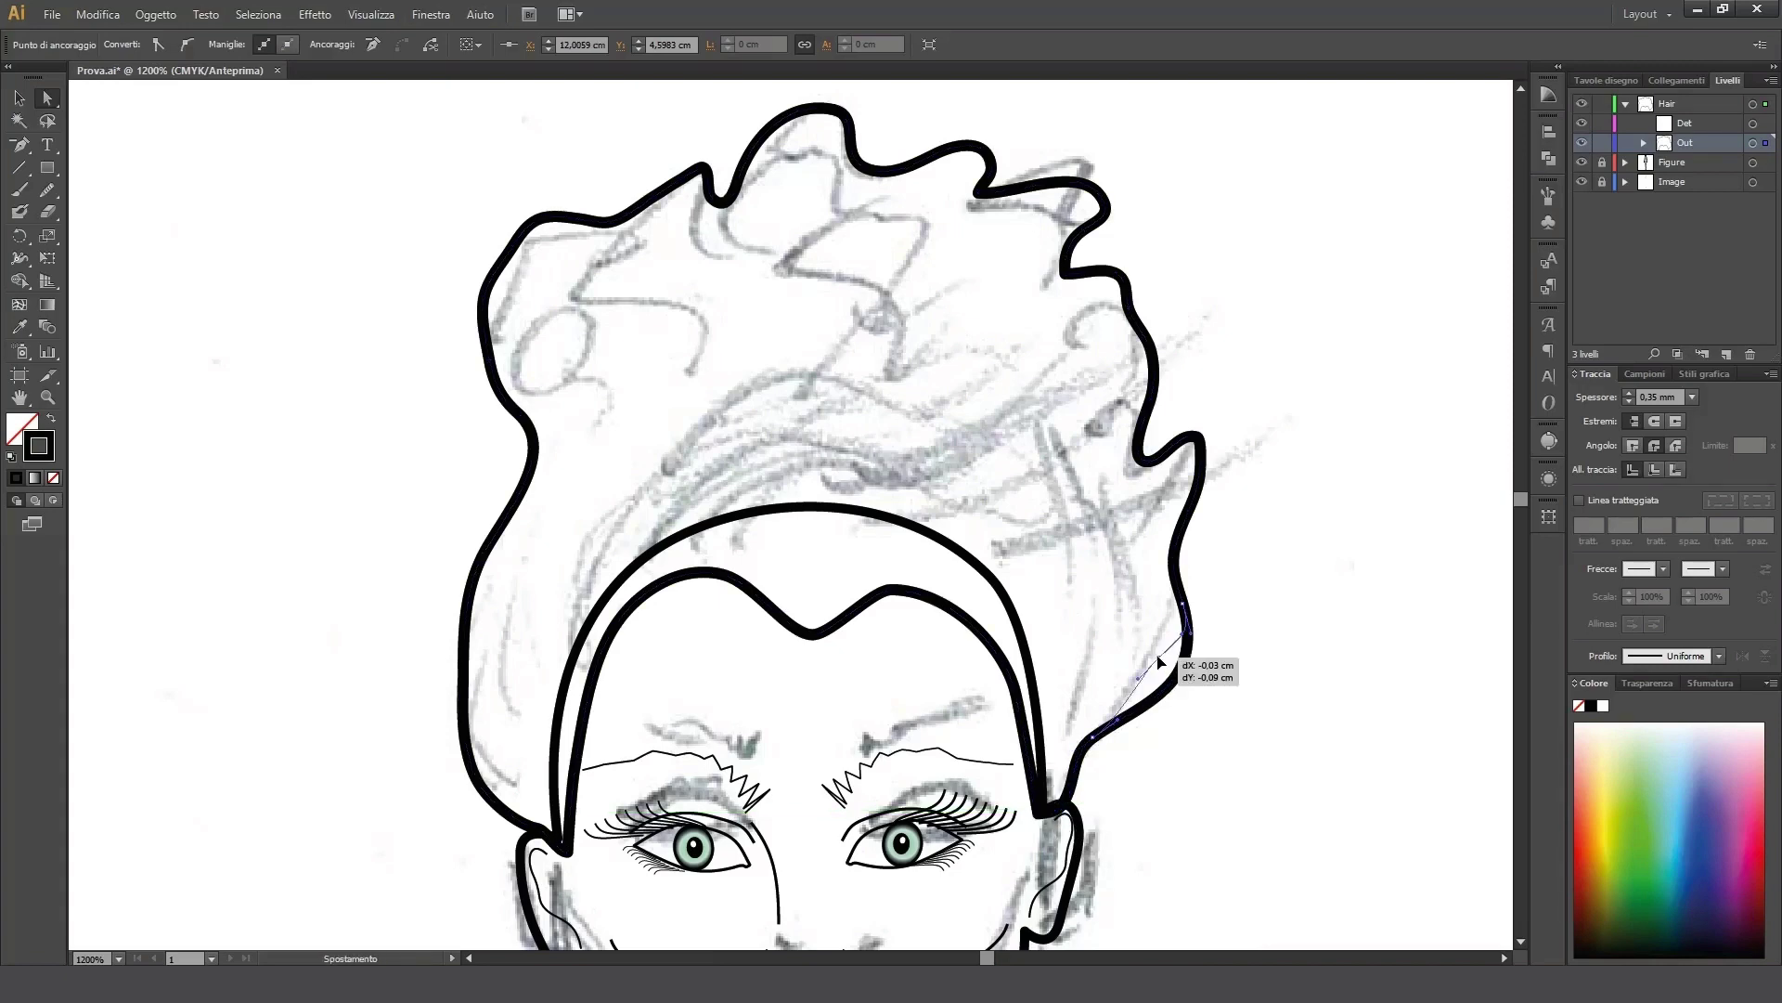
{"action": "left_click_drag", "start_coordinate": [1168, 686], "coordinate": [1224, 511]}
{"action": "key", "text": "p"}
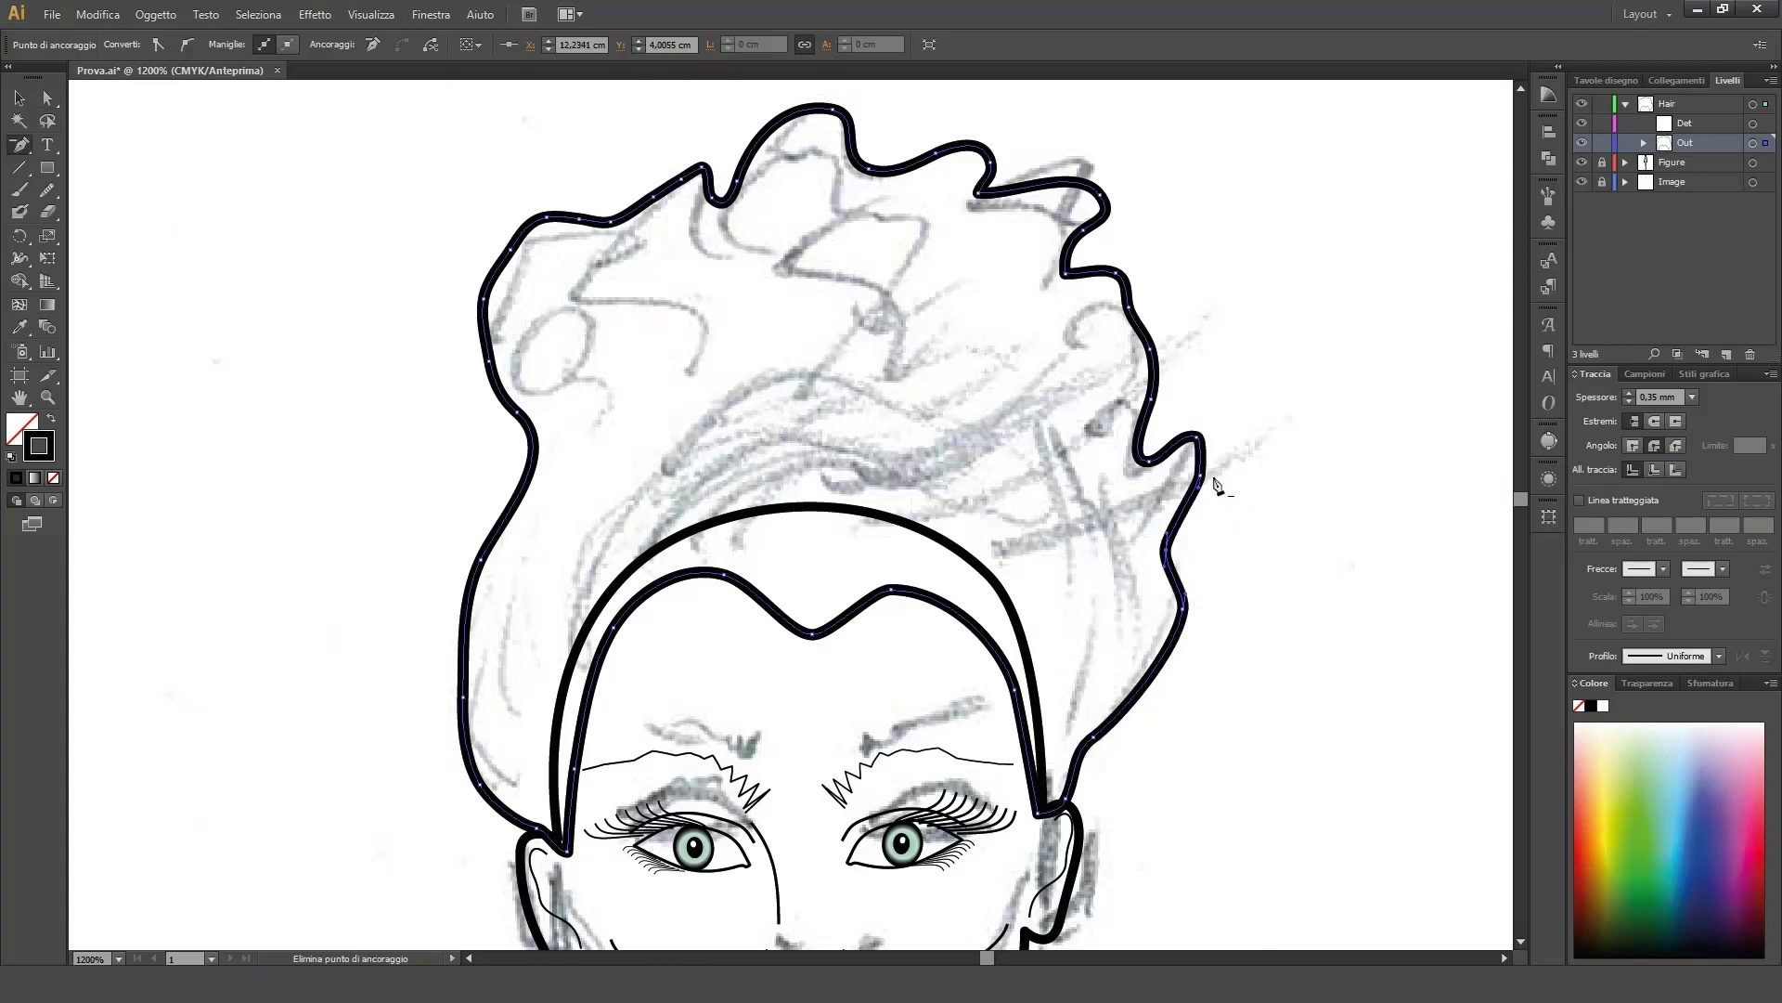
{"action": "left_click", "coordinate": [1198, 437]}
{"action": "key", "text": "a"}
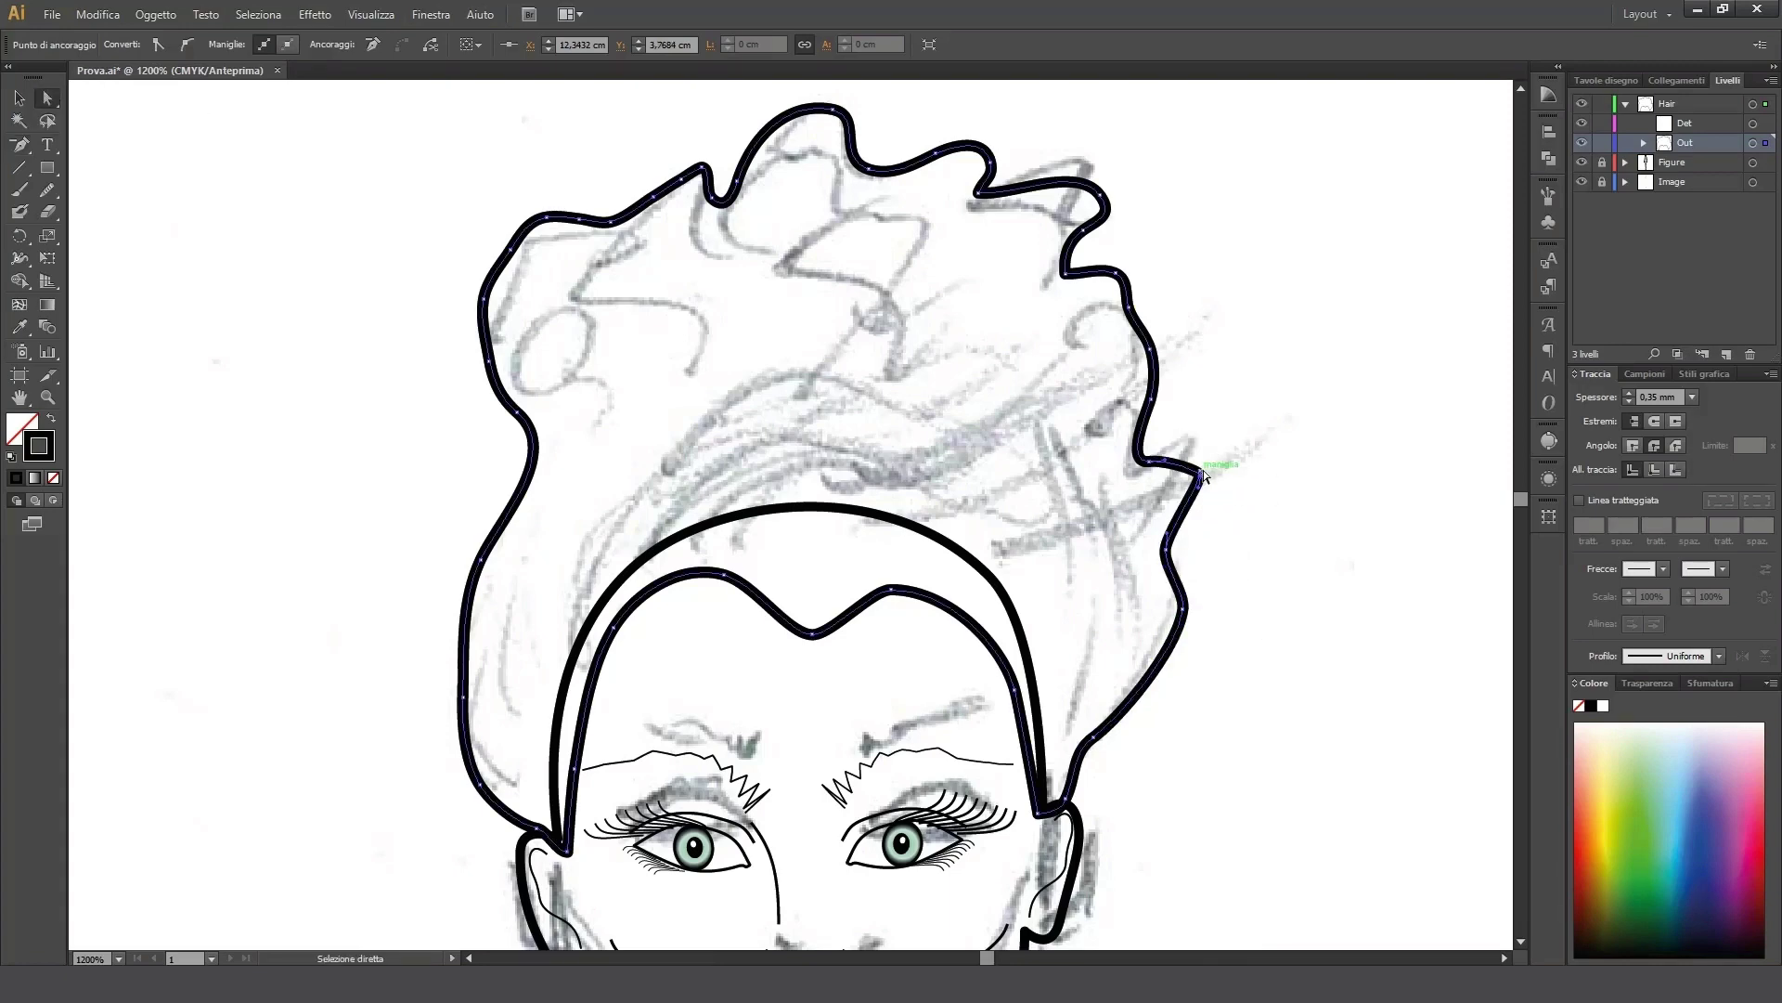
{"action": "left_click_drag", "start_coordinate": [1199, 475], "coordinate": [1194, 427]}
{"action": "left_click_drag", "start_coordinate": [1168, 536], "coordinate": [1194, 616]}
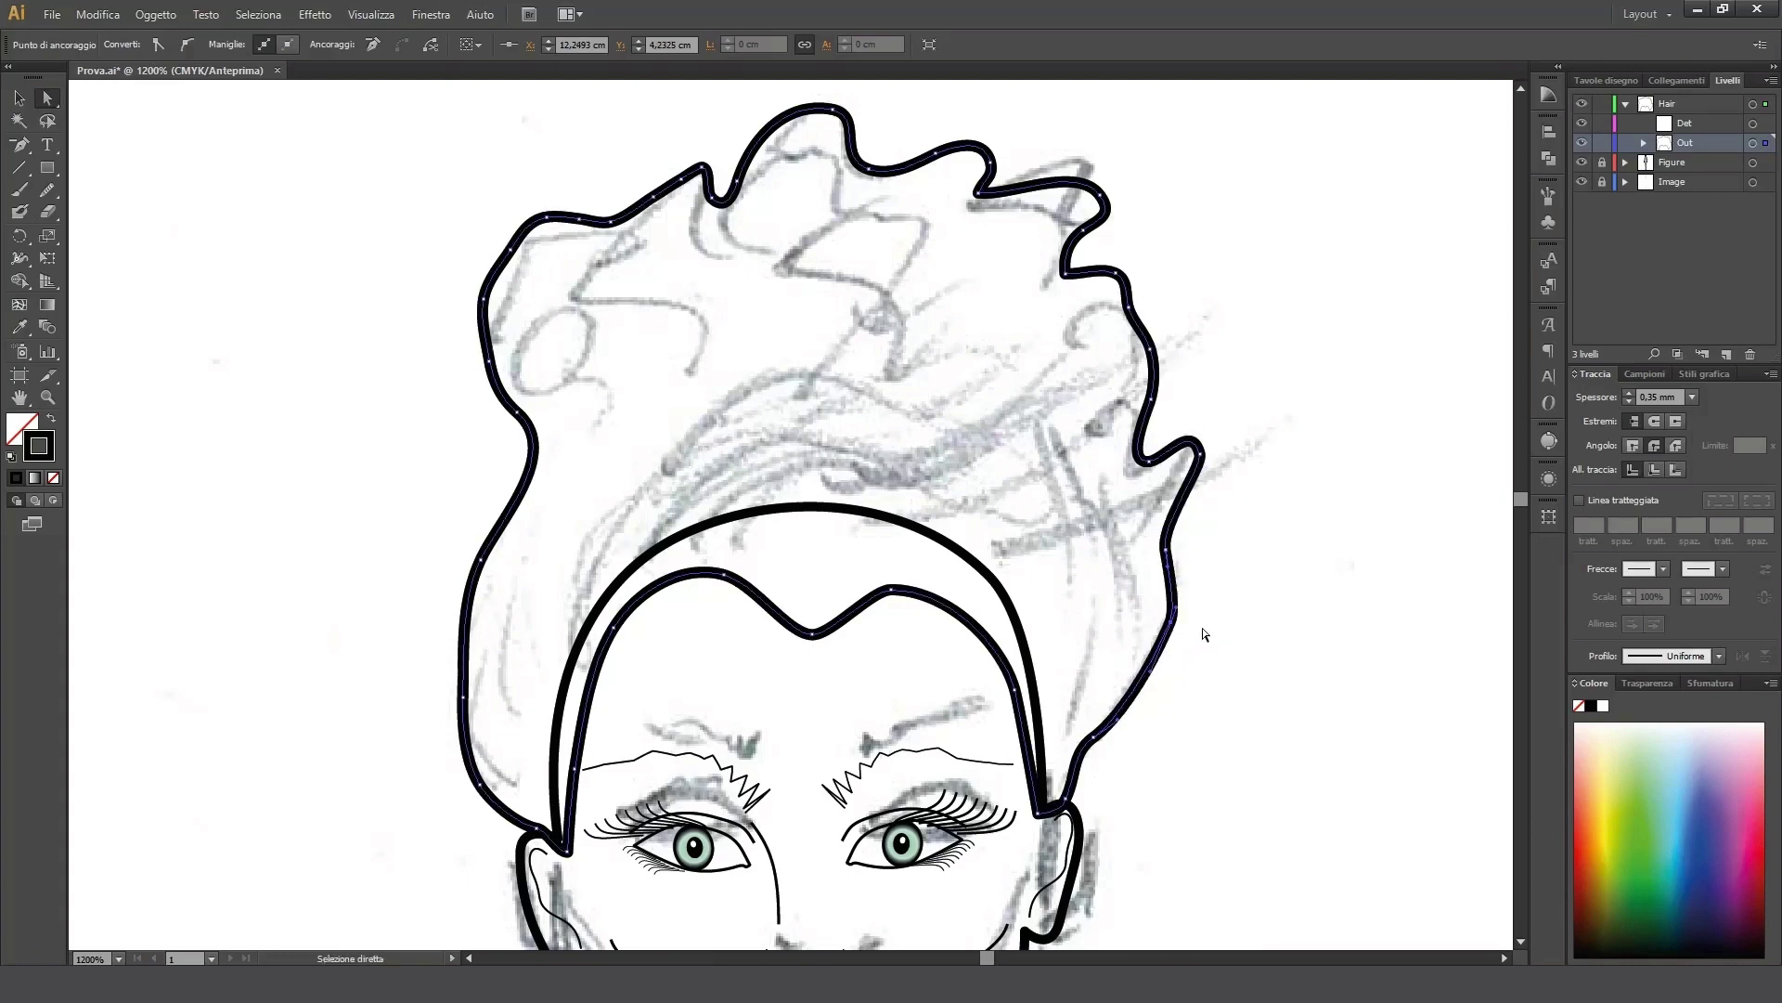
{"action": "left_click", "coordinate": [1188, 594]}
Step: Pull the upper-right hair contour's anchor points outward and adjust their curves to form rounded tufts
{"action": "left_click_drag", "start_coordinate": [1121, 309], "coordinate": [1164, 348]}
{"action": "left_click", "coordinate": [1169, 364]}
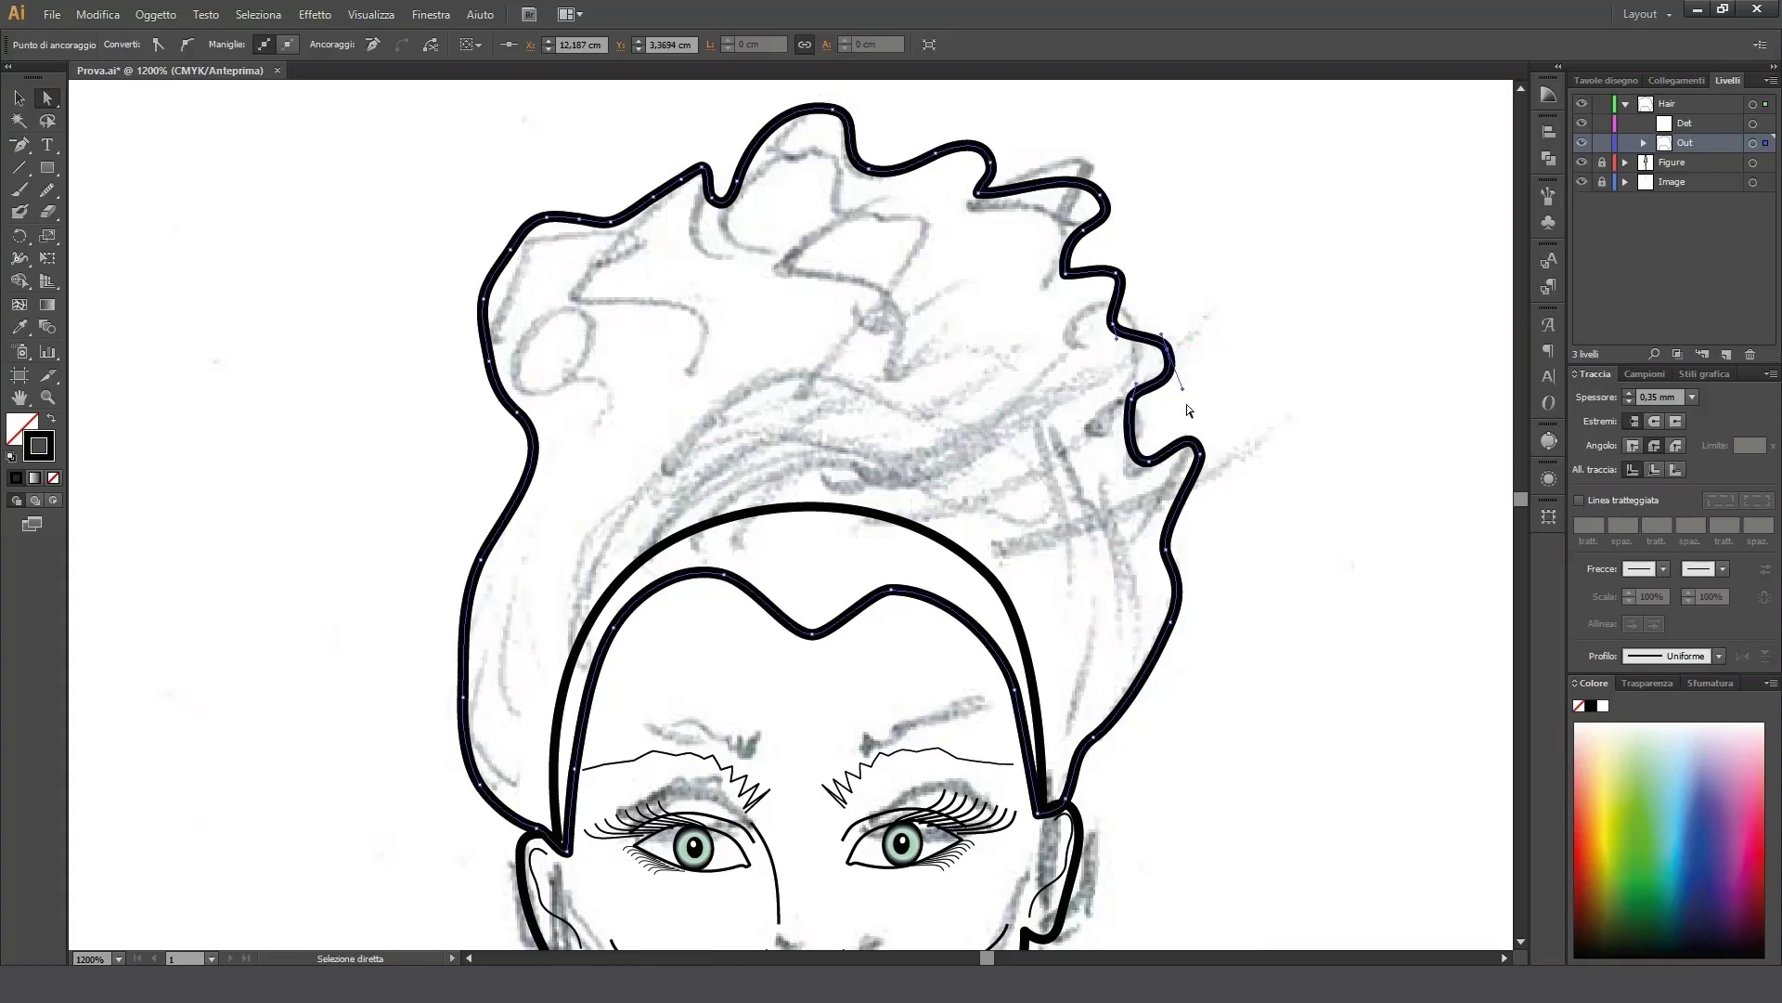
{"action": "left_click_drag", "start_coordinate": [1116, 273], "coordinate": [1074, 221]}
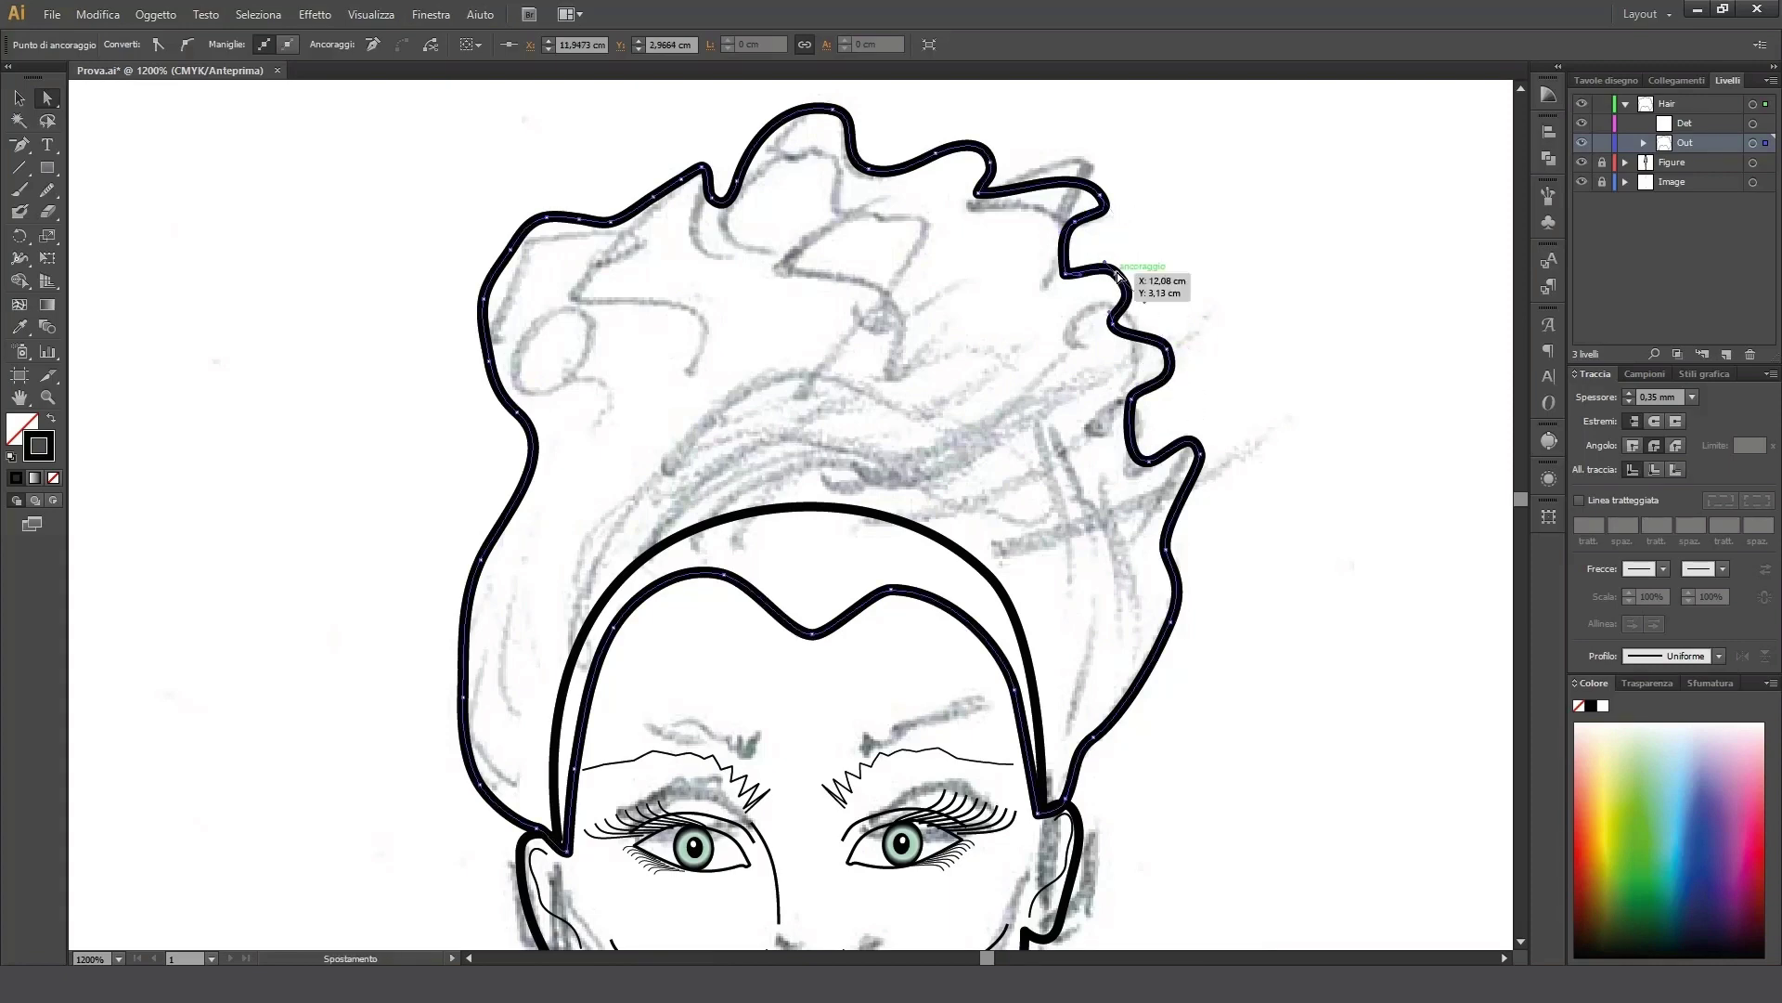
{"action": "left_click_drag", "start_coordinate": [1123, 280], "coordinate": [1122, 266]}
Step: Reshape the tufts along the top and upper-right of the hairdo to follow the sketch, pulling one out into a pointed lock
{"action": "left_click", "coordinate": [869, 170]}
{"action": "left_click_drag", "start_coordinate": [842, 167], "coordinate": [816, 168]}
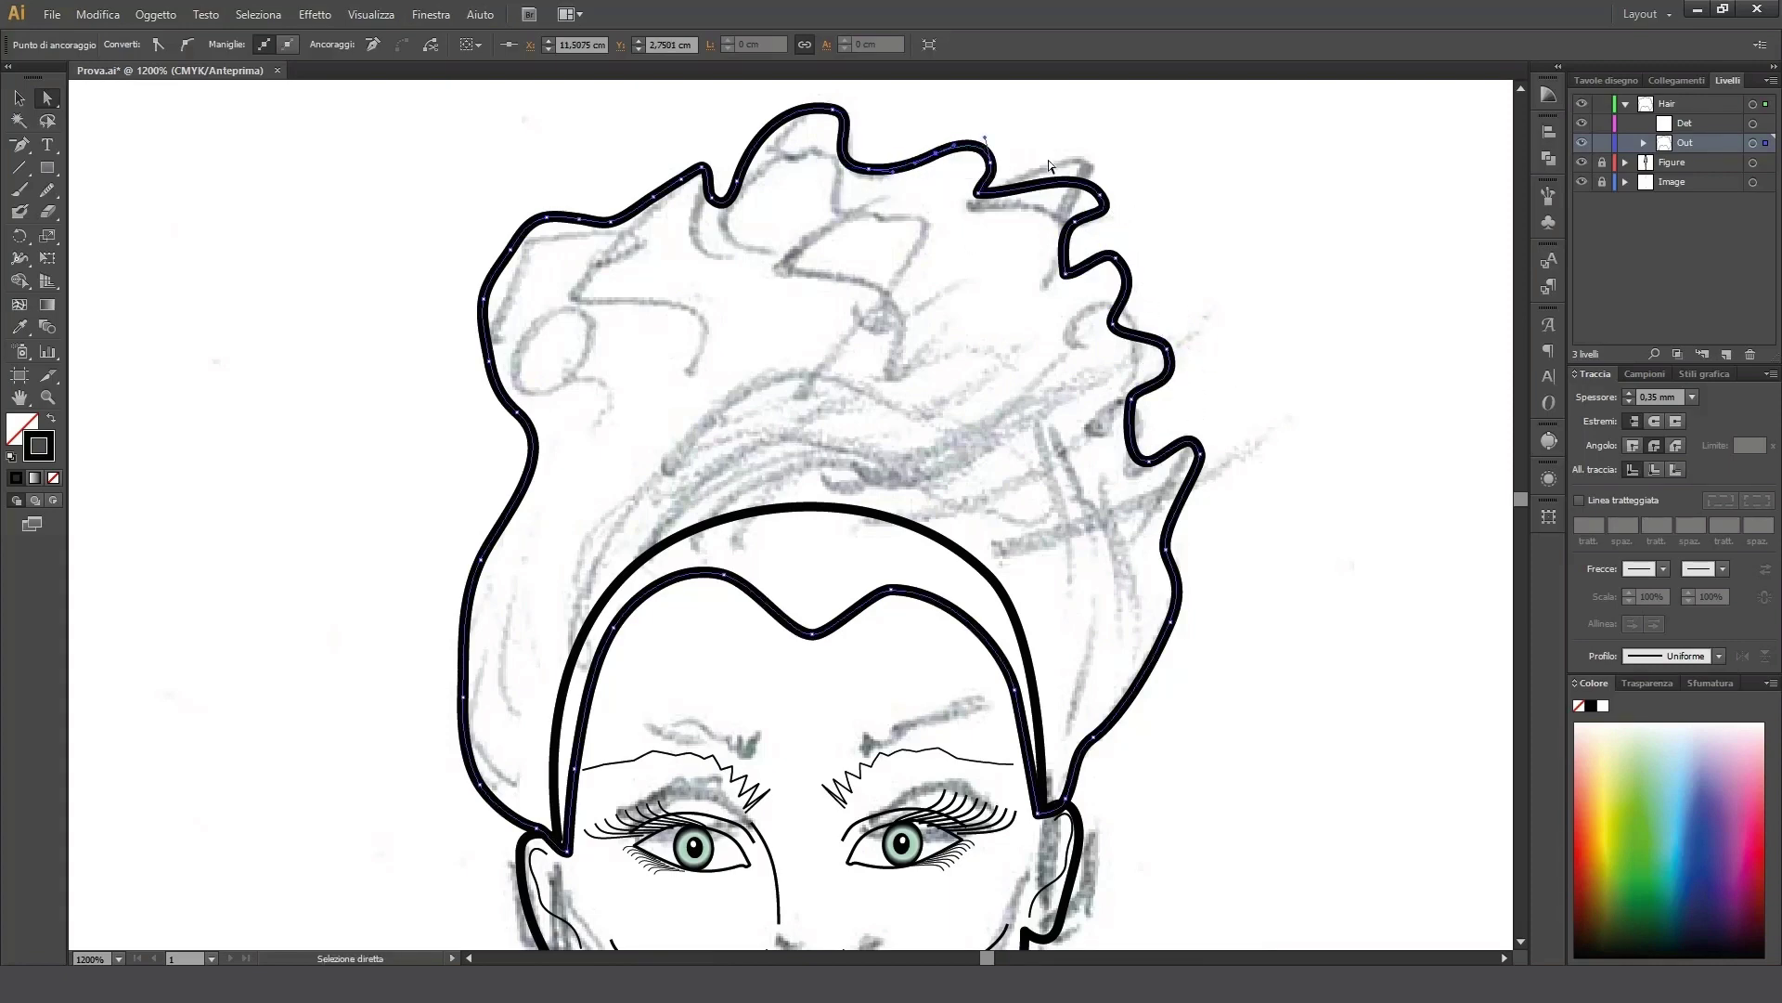
{"action": "left_click", "coordinate": [982, 193]}
{"action": "left_click_drag", "start_coordinate": [992, 211], "coordinate": [1091, 167]}
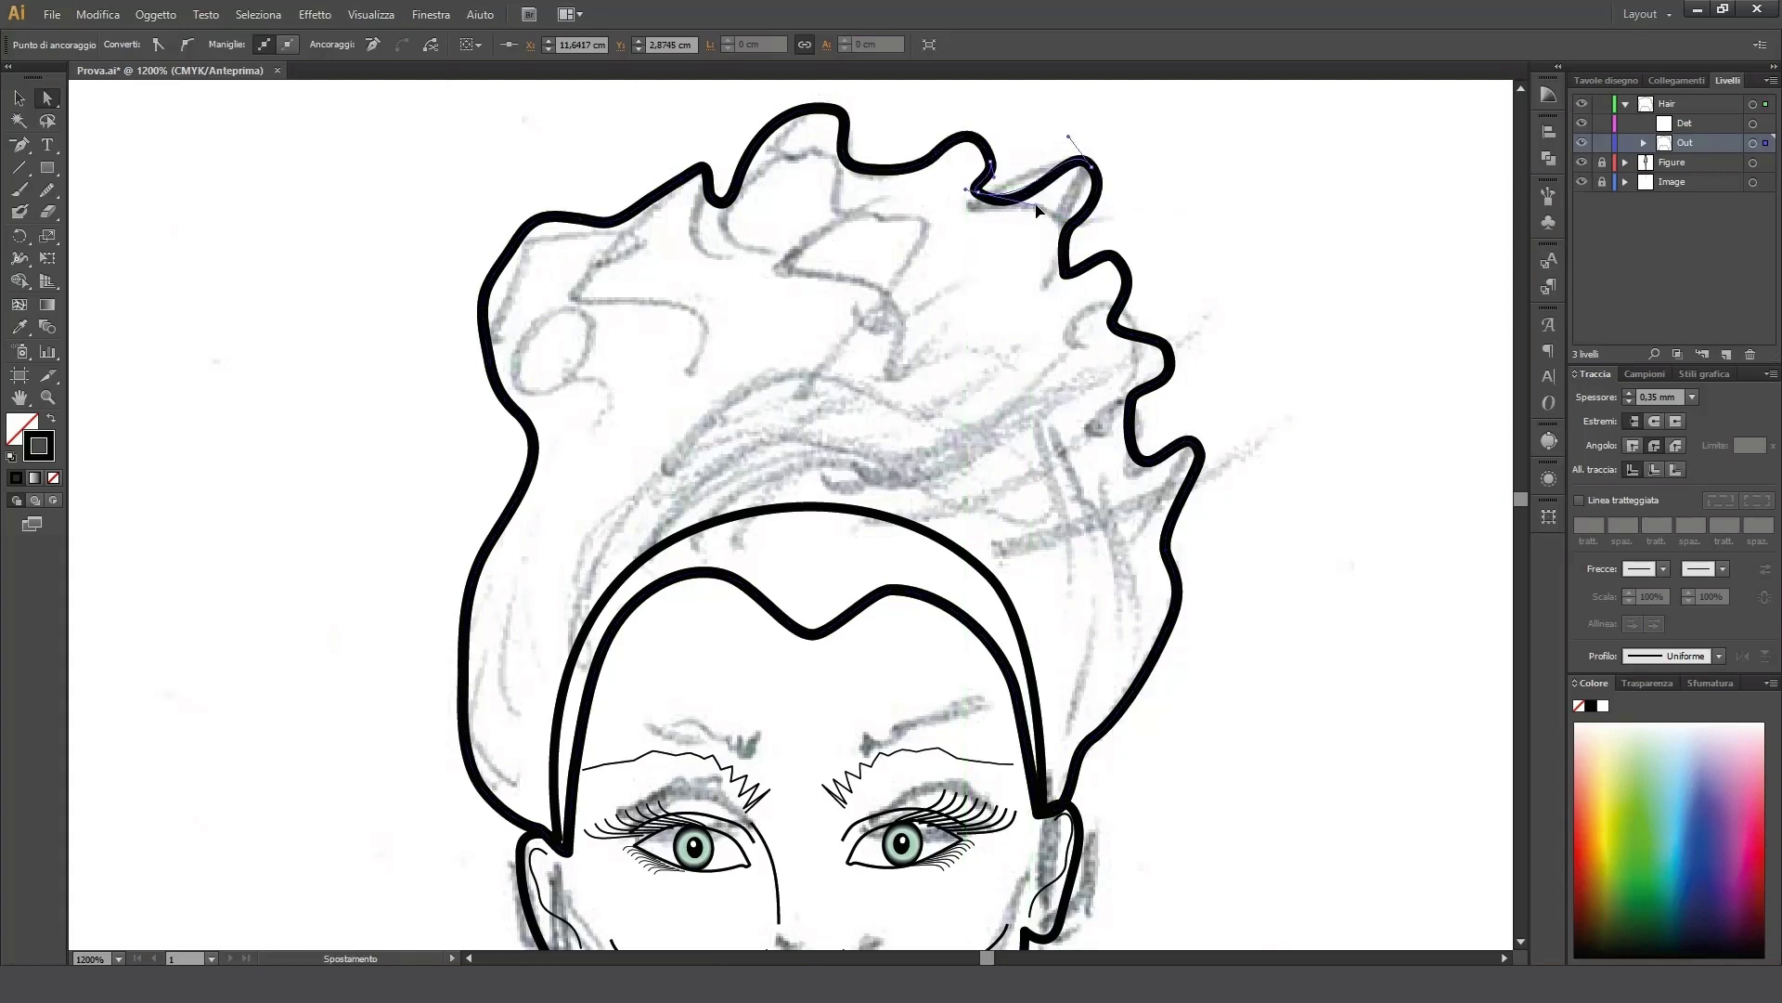
{"action": "left_click", "coordinate": [991, 163]}
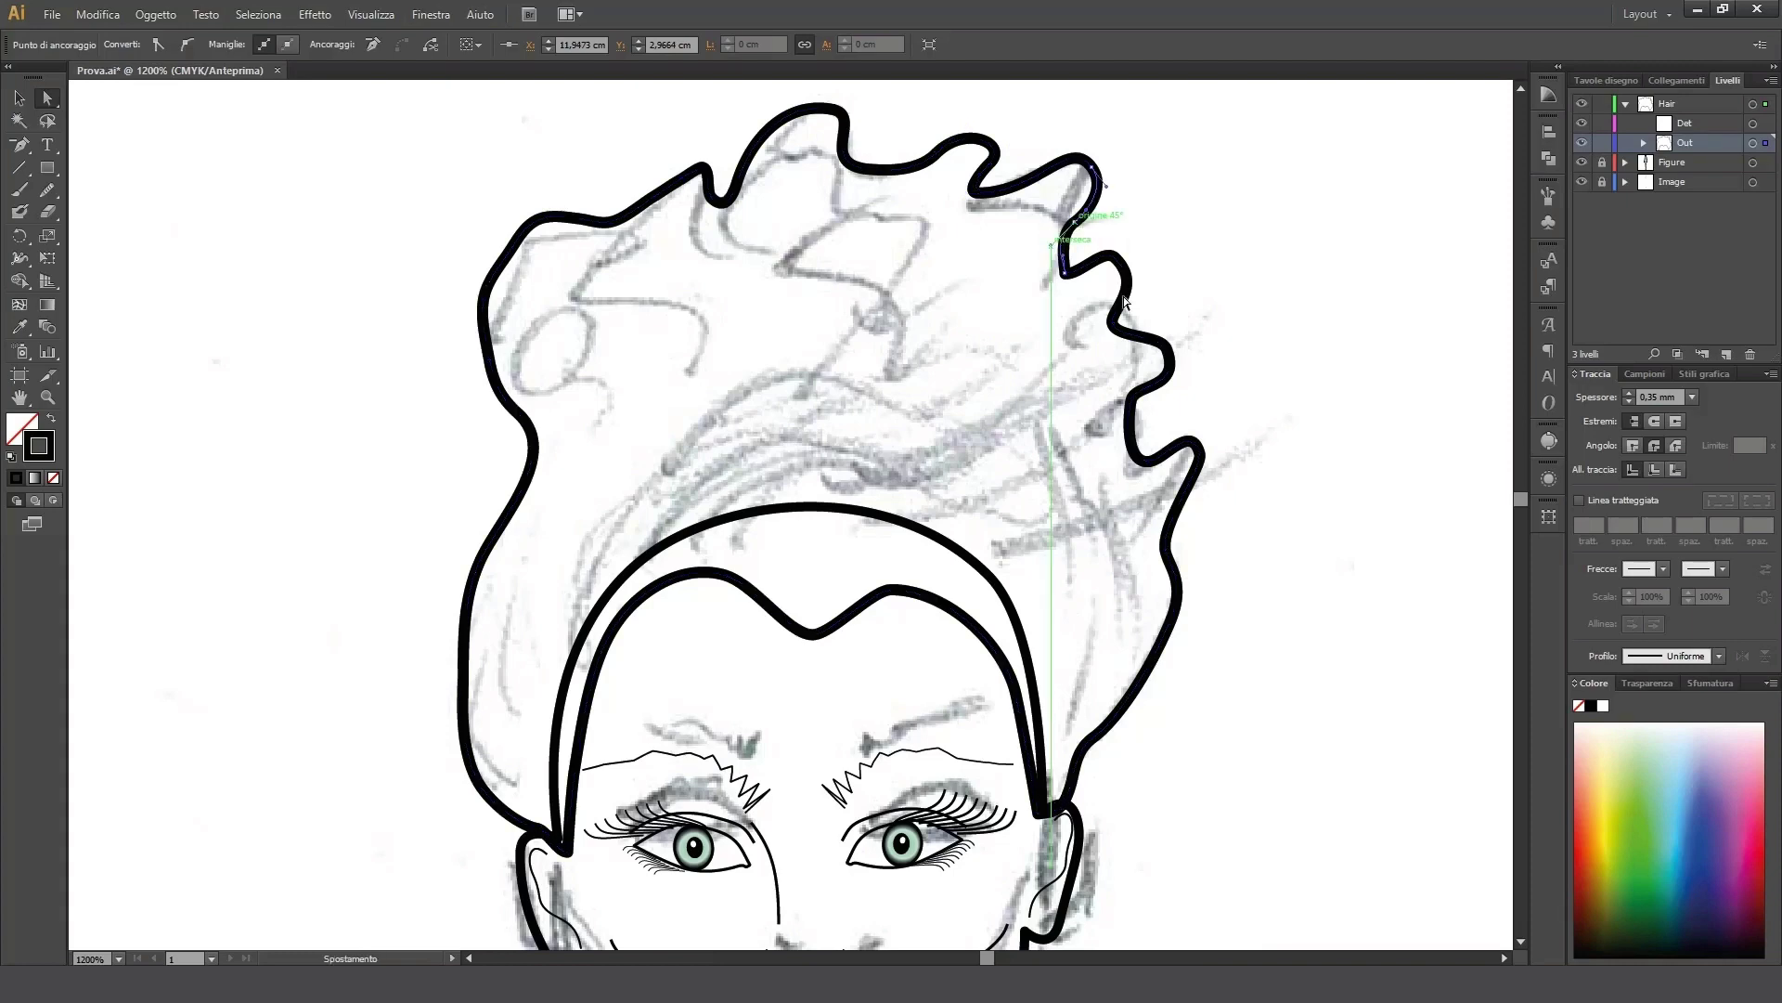
{"action": "left_click", "coordinate": [1065, 273]}
{"action": "left_click_drag", "start_coordinate": [1117, 266], "coordinate": [1121, 271]}
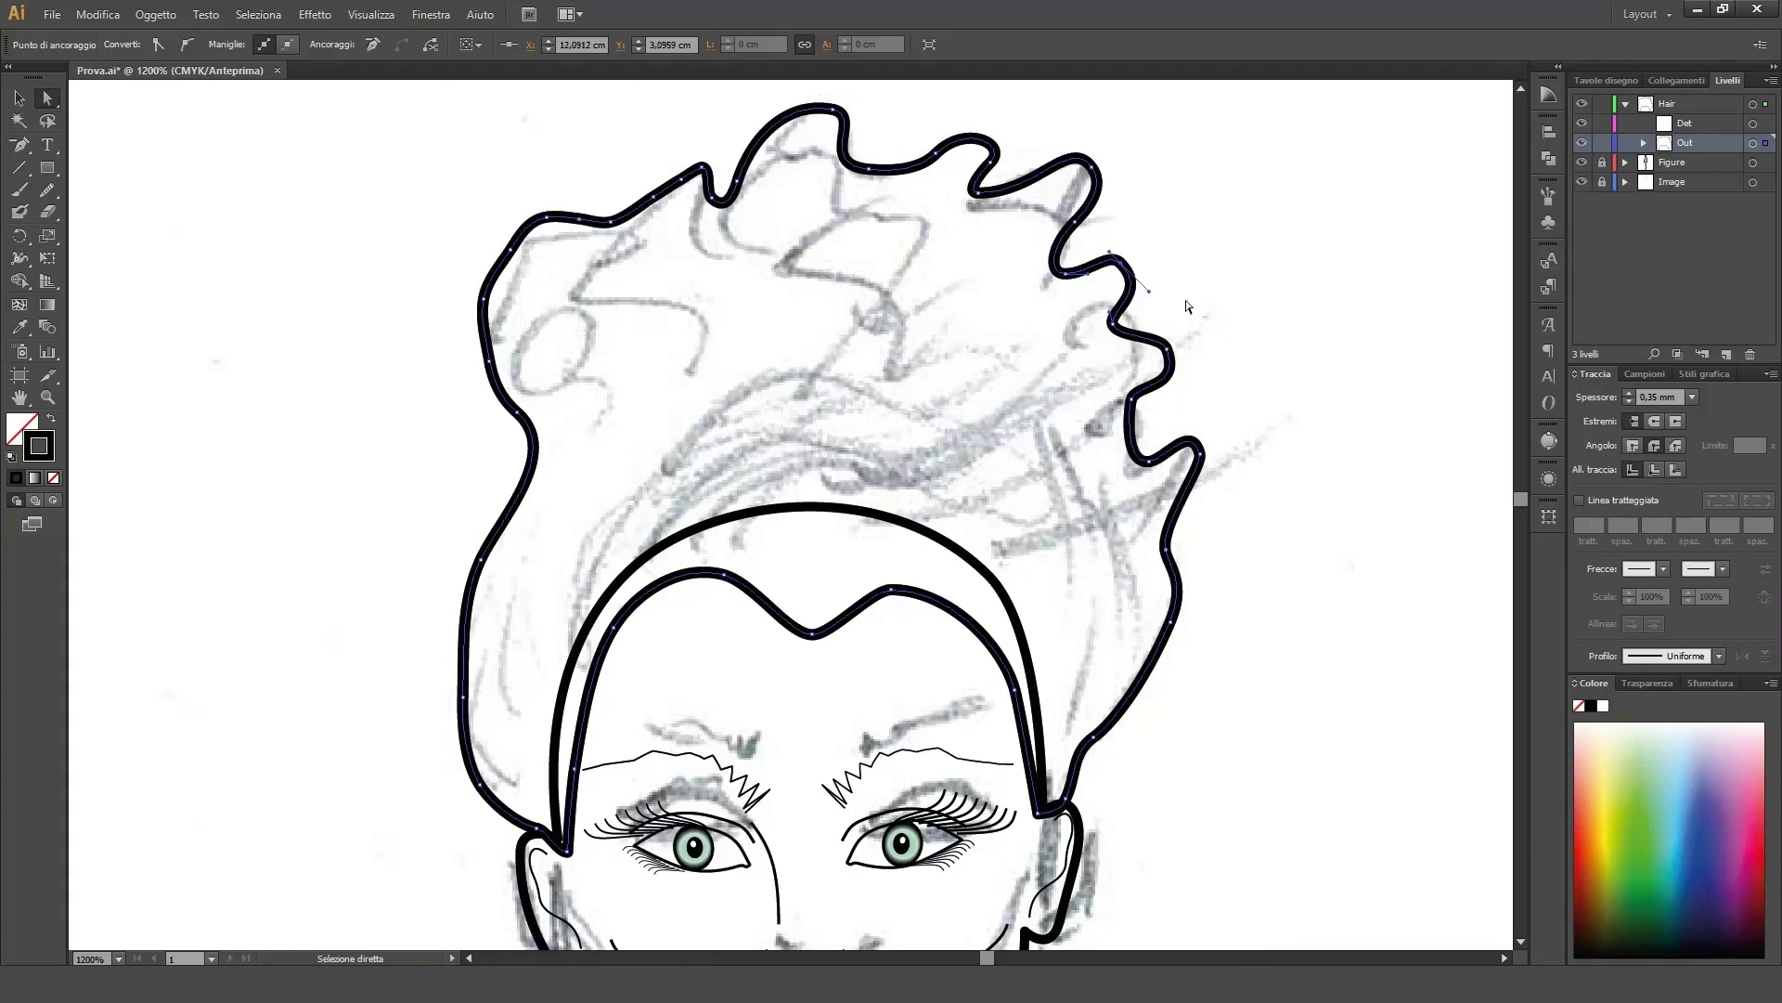
{"action": "left_click", "coordinate": [1115, 323]}
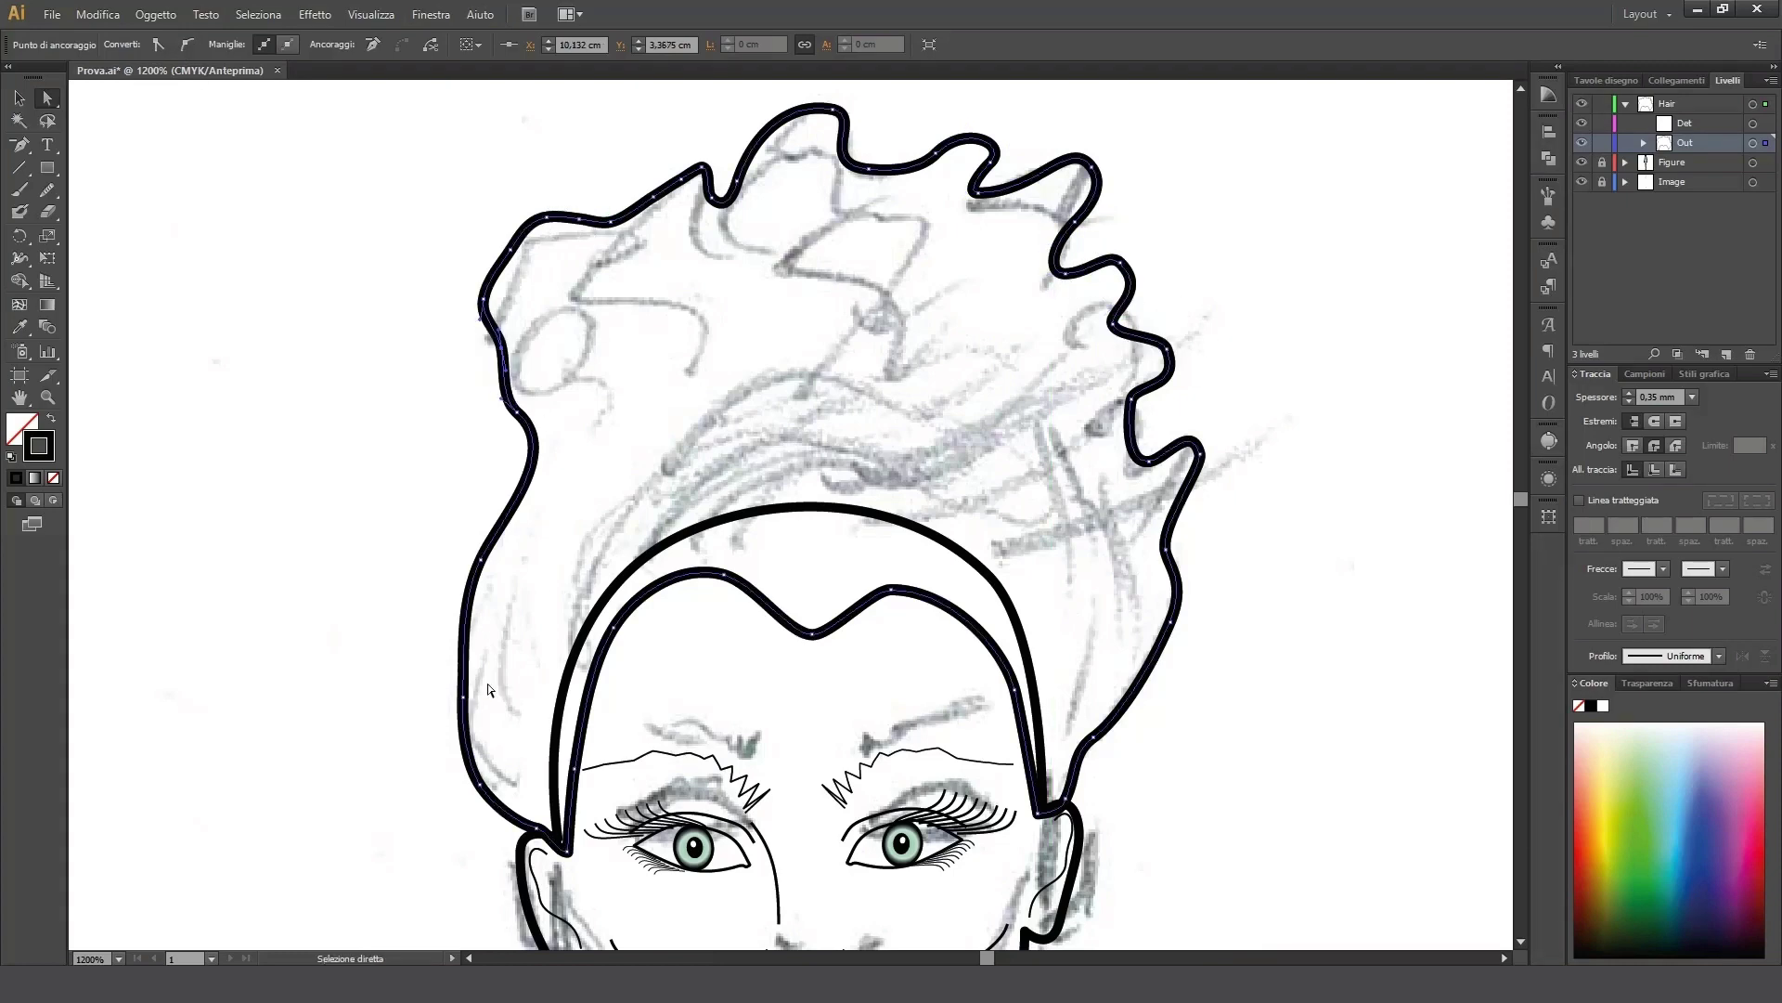
Step: Move the left-hand hair contour inward above the ear and pull the upper-left corner up into a tuft
{"action": "left_click", "coordinate": [481, 561]}
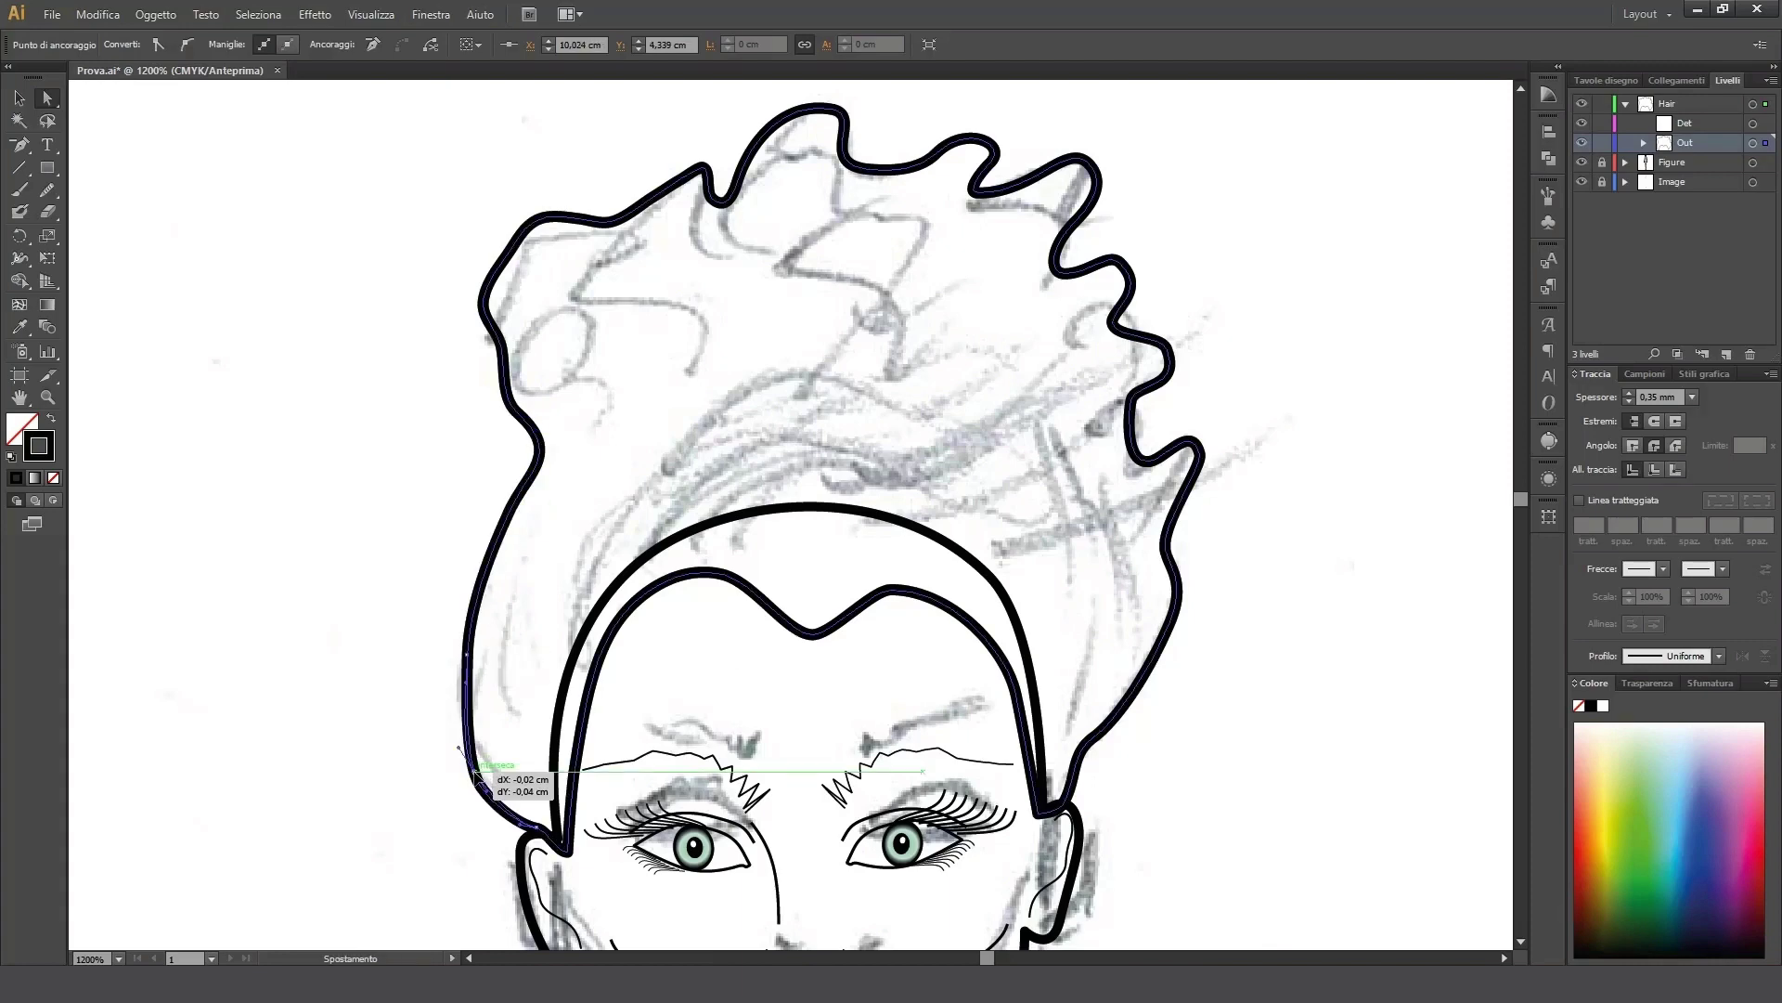
{"action": "left_click_drag", "start_coordinate": [476, 767], "coordinate": [480, 759]}
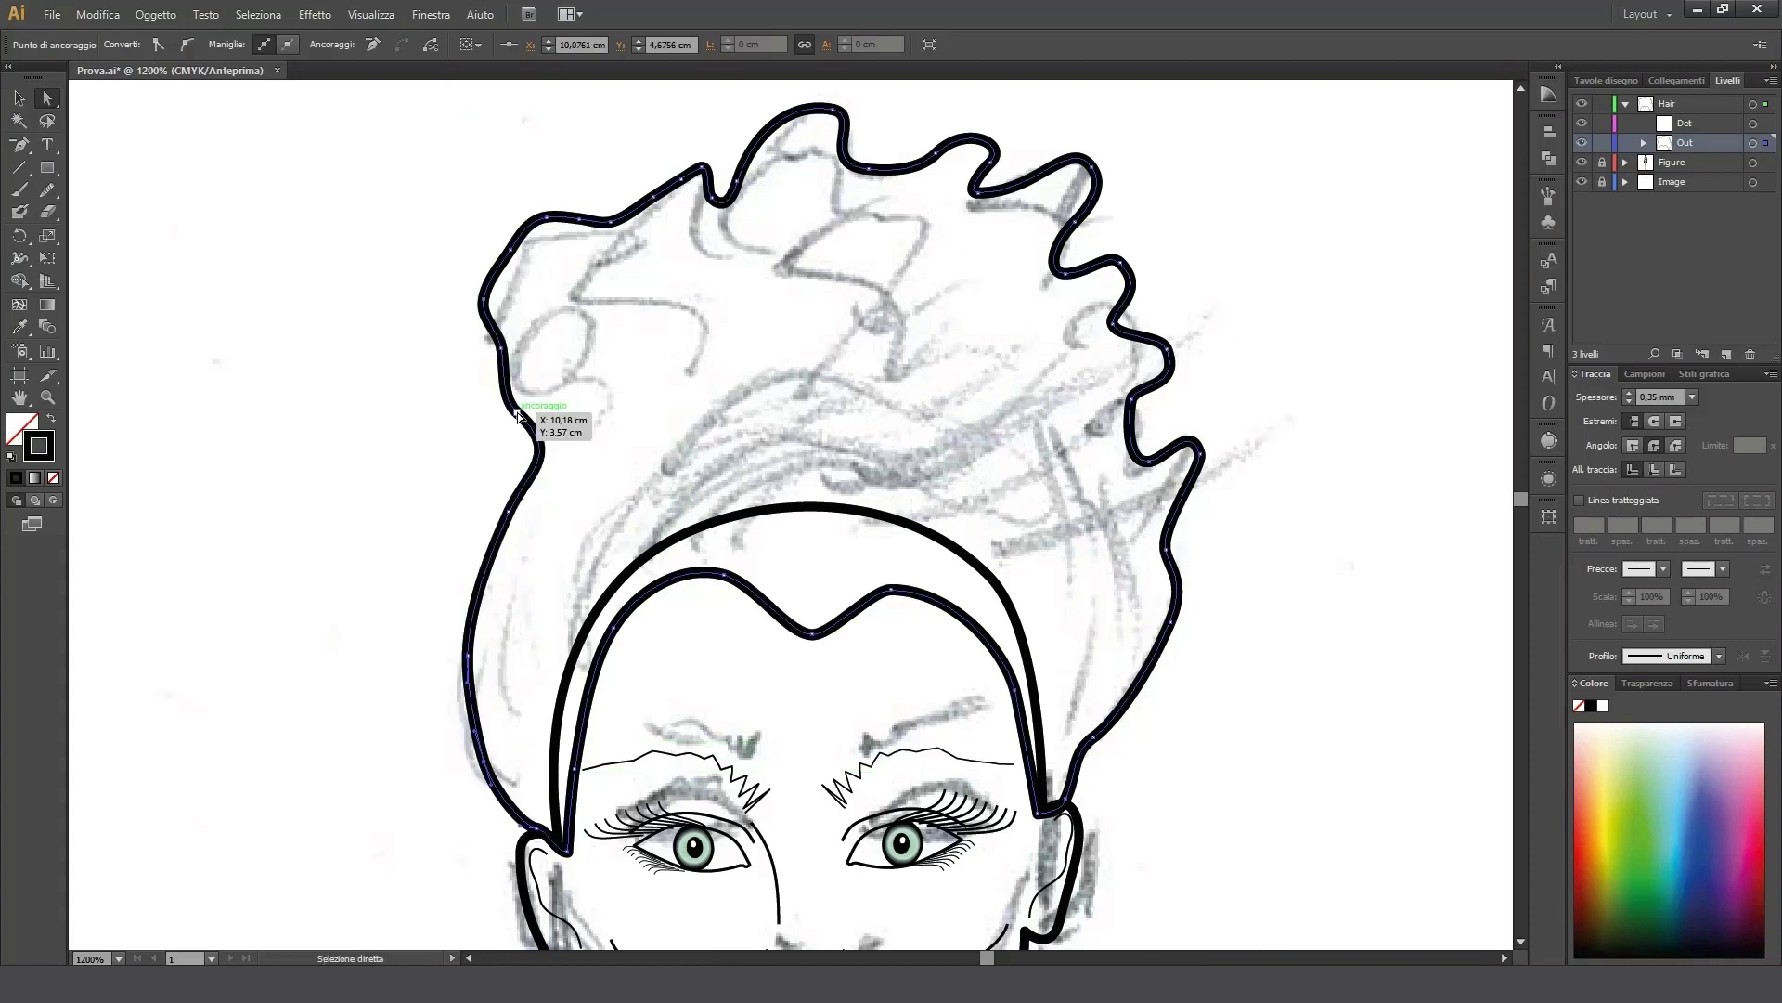
{"action": "left_click", "coordinate": [490, 283]}
{"action": "left_click_drag", "start_coordinate": [516, 251], "coordinate": [560, 204]}
Step: Round the small upper-left tuft and deepen the notch beside it, reshape the left corner, and undo the last anchor move below it
{"action": "key", "text": "p"}
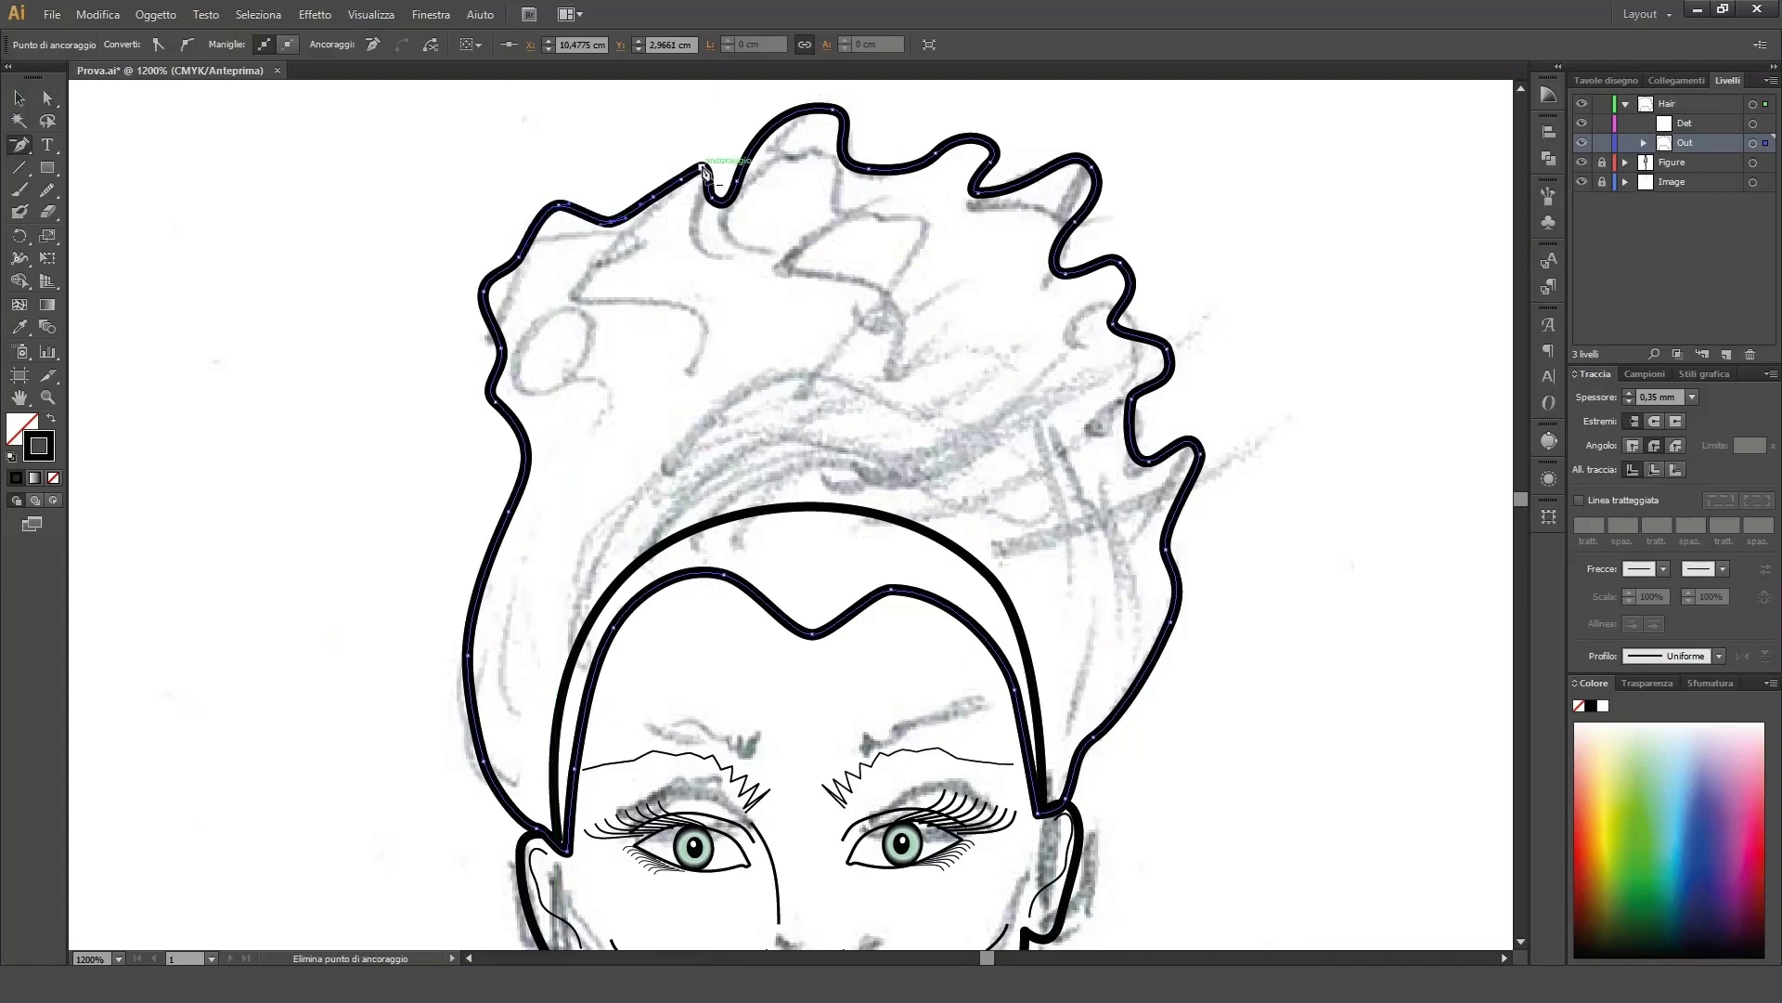
{"action": "key", "text": "a"}
{"action": "left_click_drag", "start_coordinate": [687, 178], "coordinate": [720, 212]}
{"action": "left_click_drag", "start_coordinate": [690, 176], "coordinate": [690, 175]}
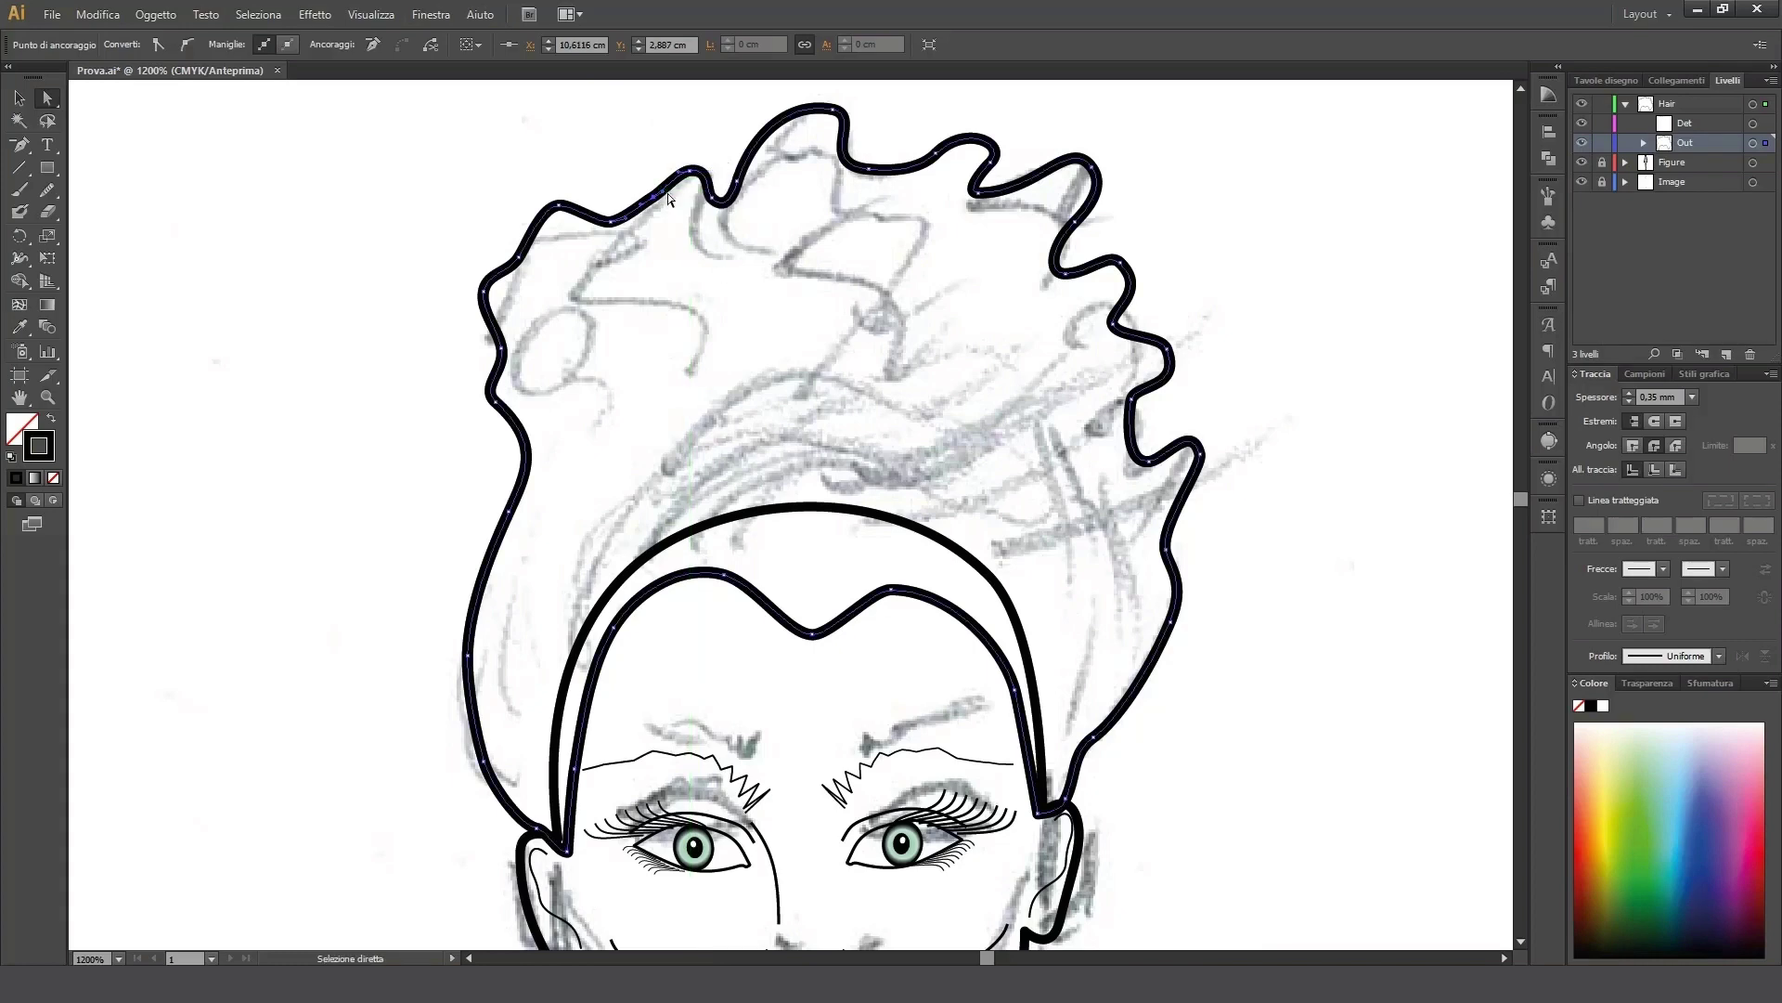
{"action": "left_click_drag", "start_coordinate": [609, 223], "coordinate": [581, 196]}
{"action": "left_click_drag", "start_coordinate": [484, 292], "coordinate": [499, 275]}
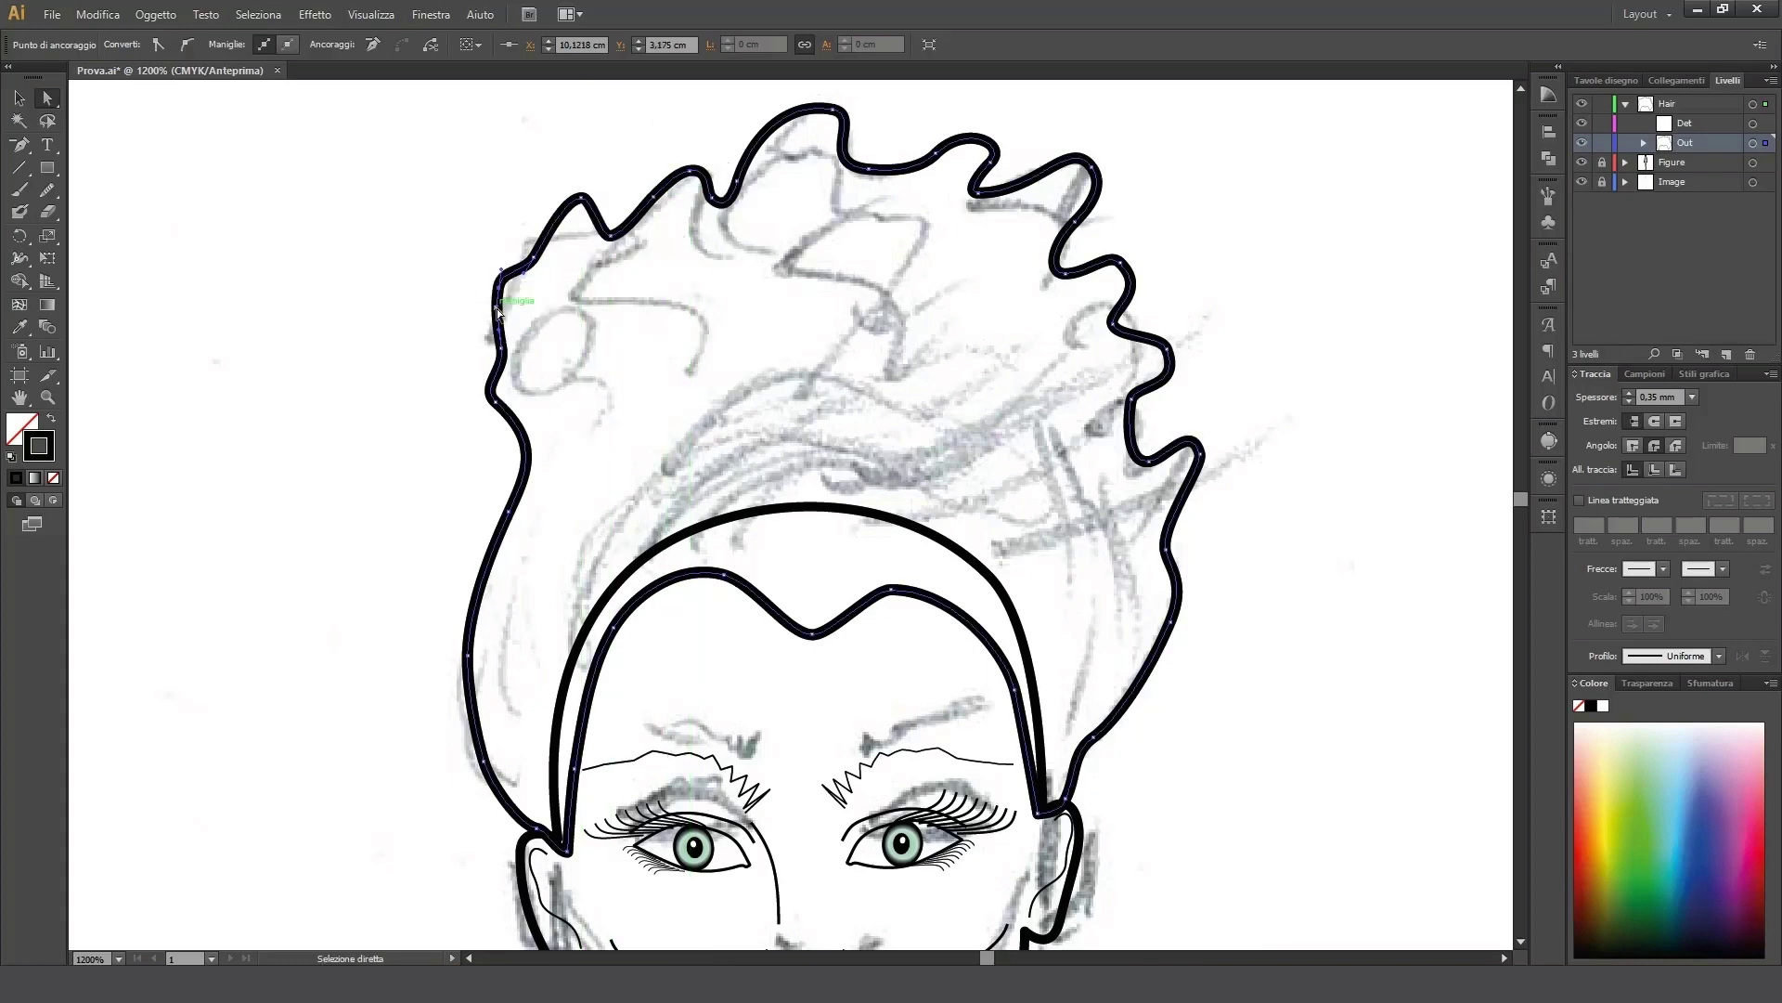
{"action": "left_click_drag", "start_coordinate": [495, 401], "coordinate": [611, 415]}
{"action": "key", "text": "ctrl+z"}
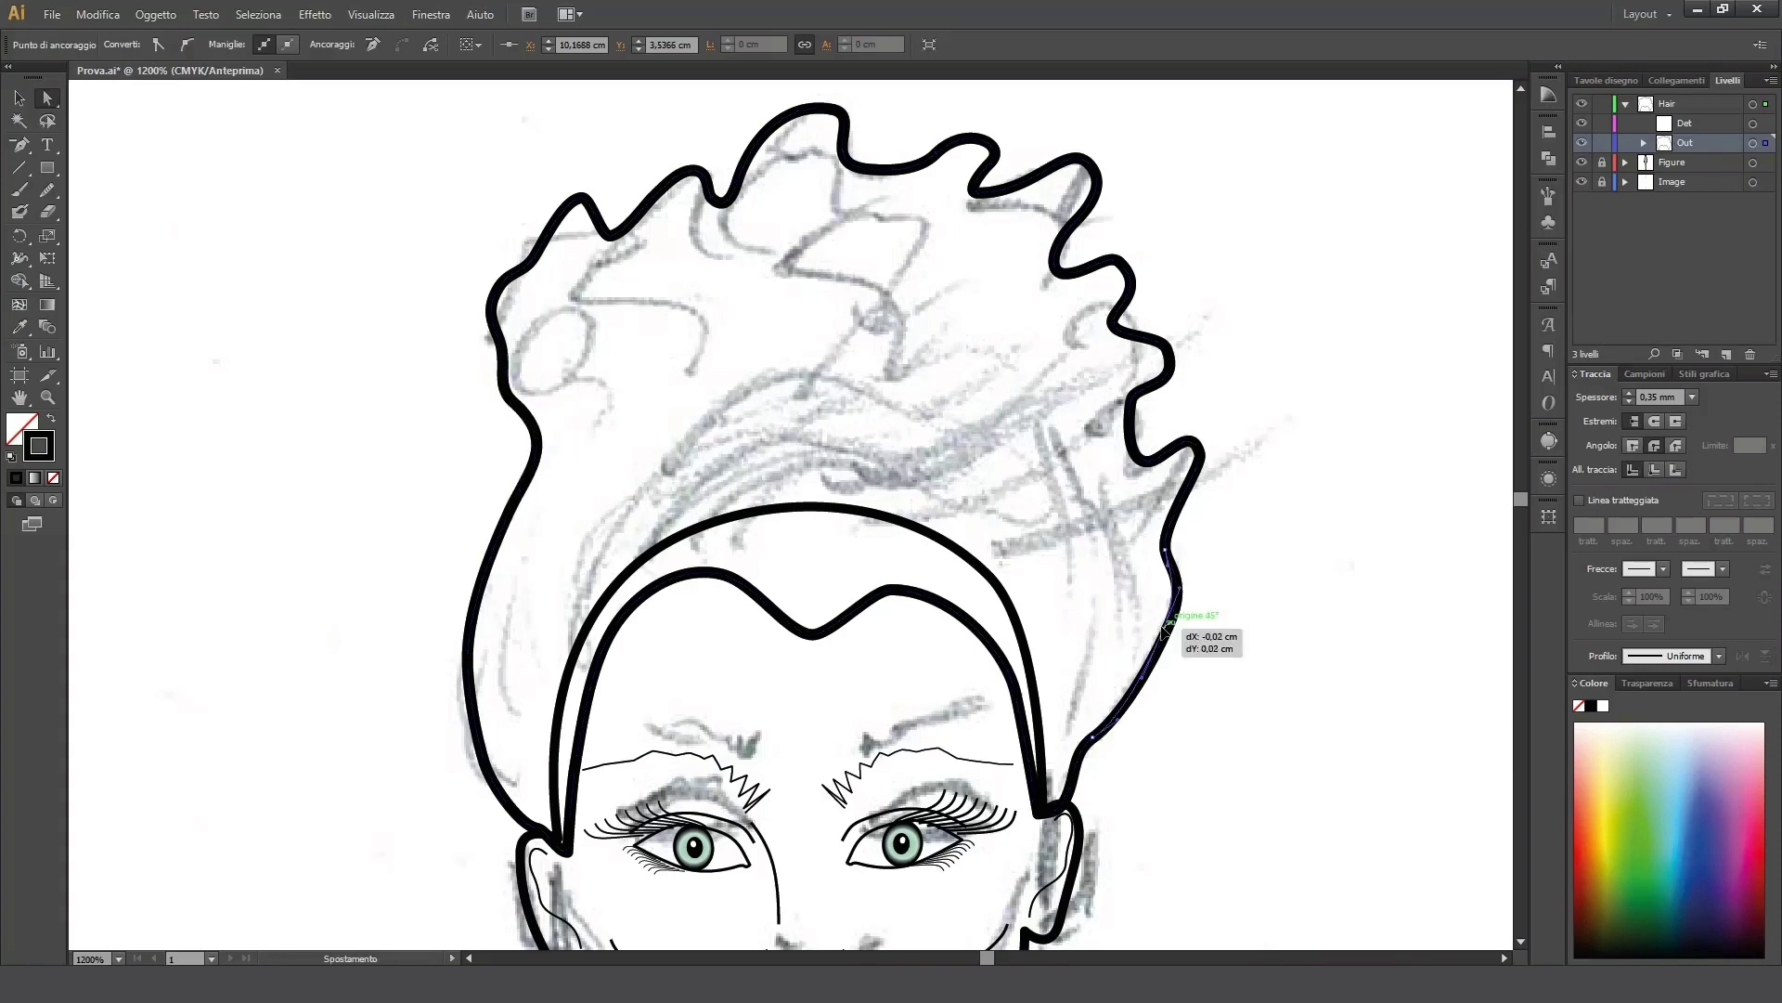
Step: Raise and round the hairline's right-hand lobe by moving its anchor point and adjusting the direction handles to match the other lobe
{"action": "left_click", "coordinate": [875, 591]}
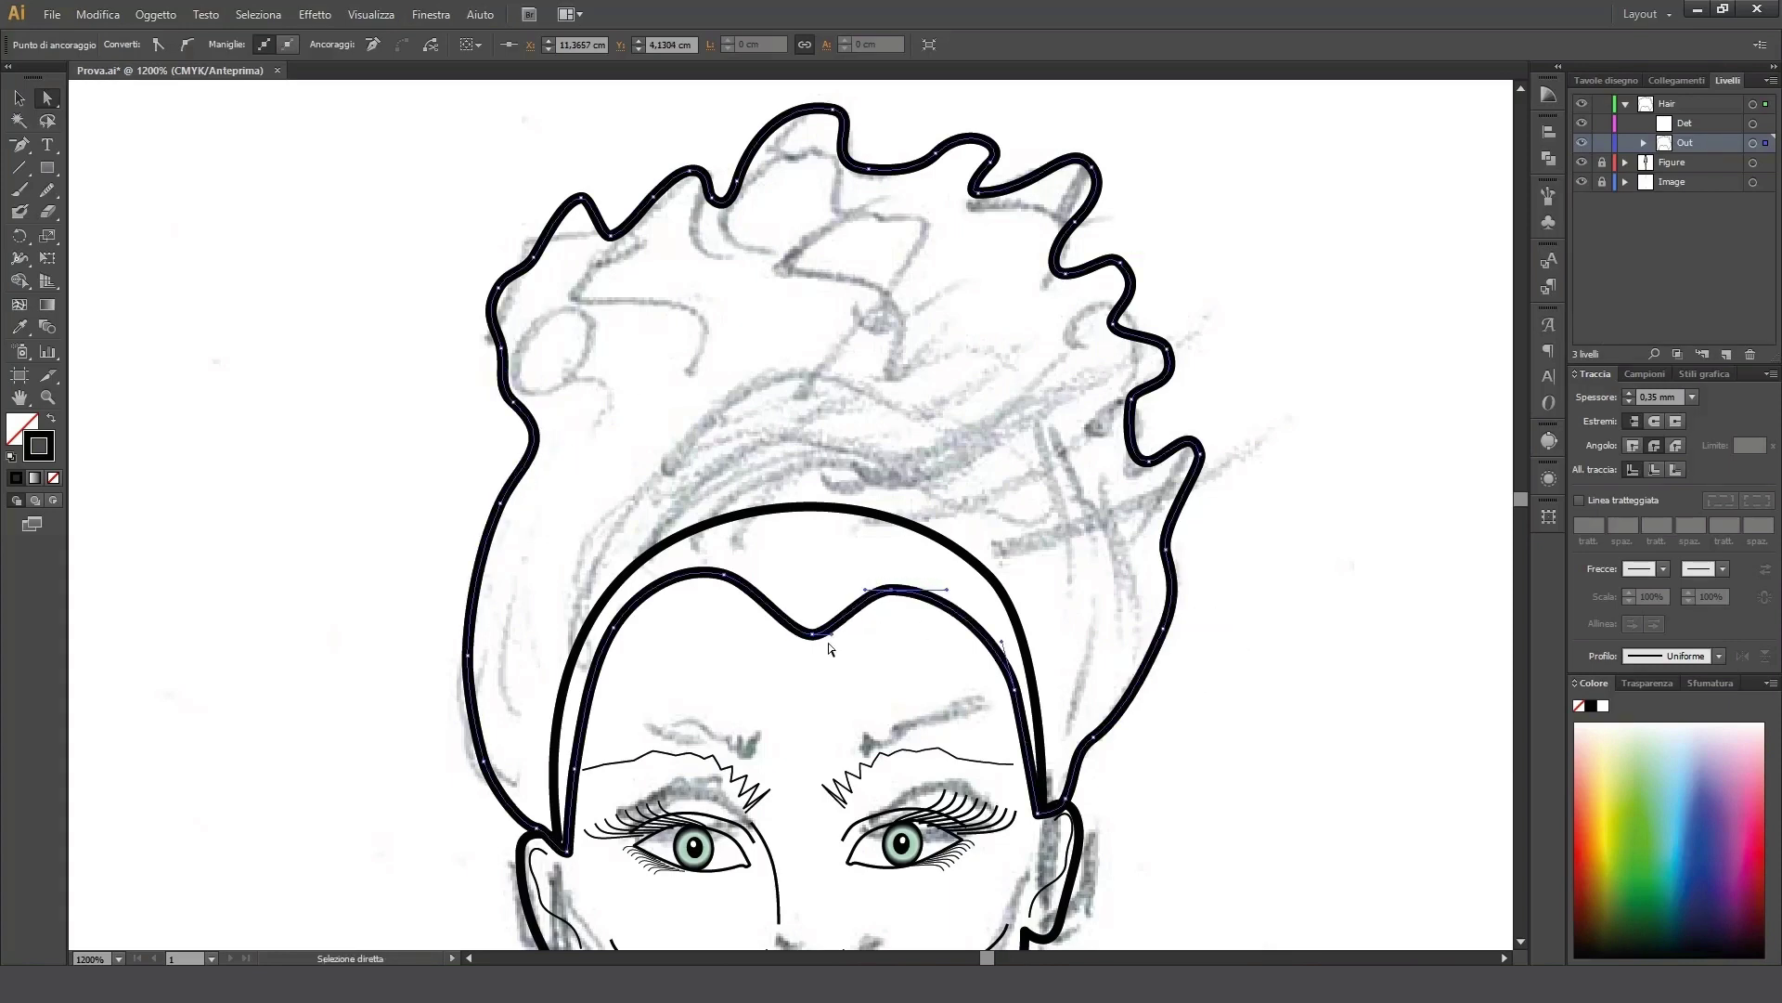
{"action": "mouse_move", "coordinate": [875, 591]}
{"action": "left_mouse_down"}
{"action": "mouse_move", "coordinate": [929, 579]}
{"action": "mouse_move", "coordinate": [863, 578]}
{"action": "left_mouse_up"}
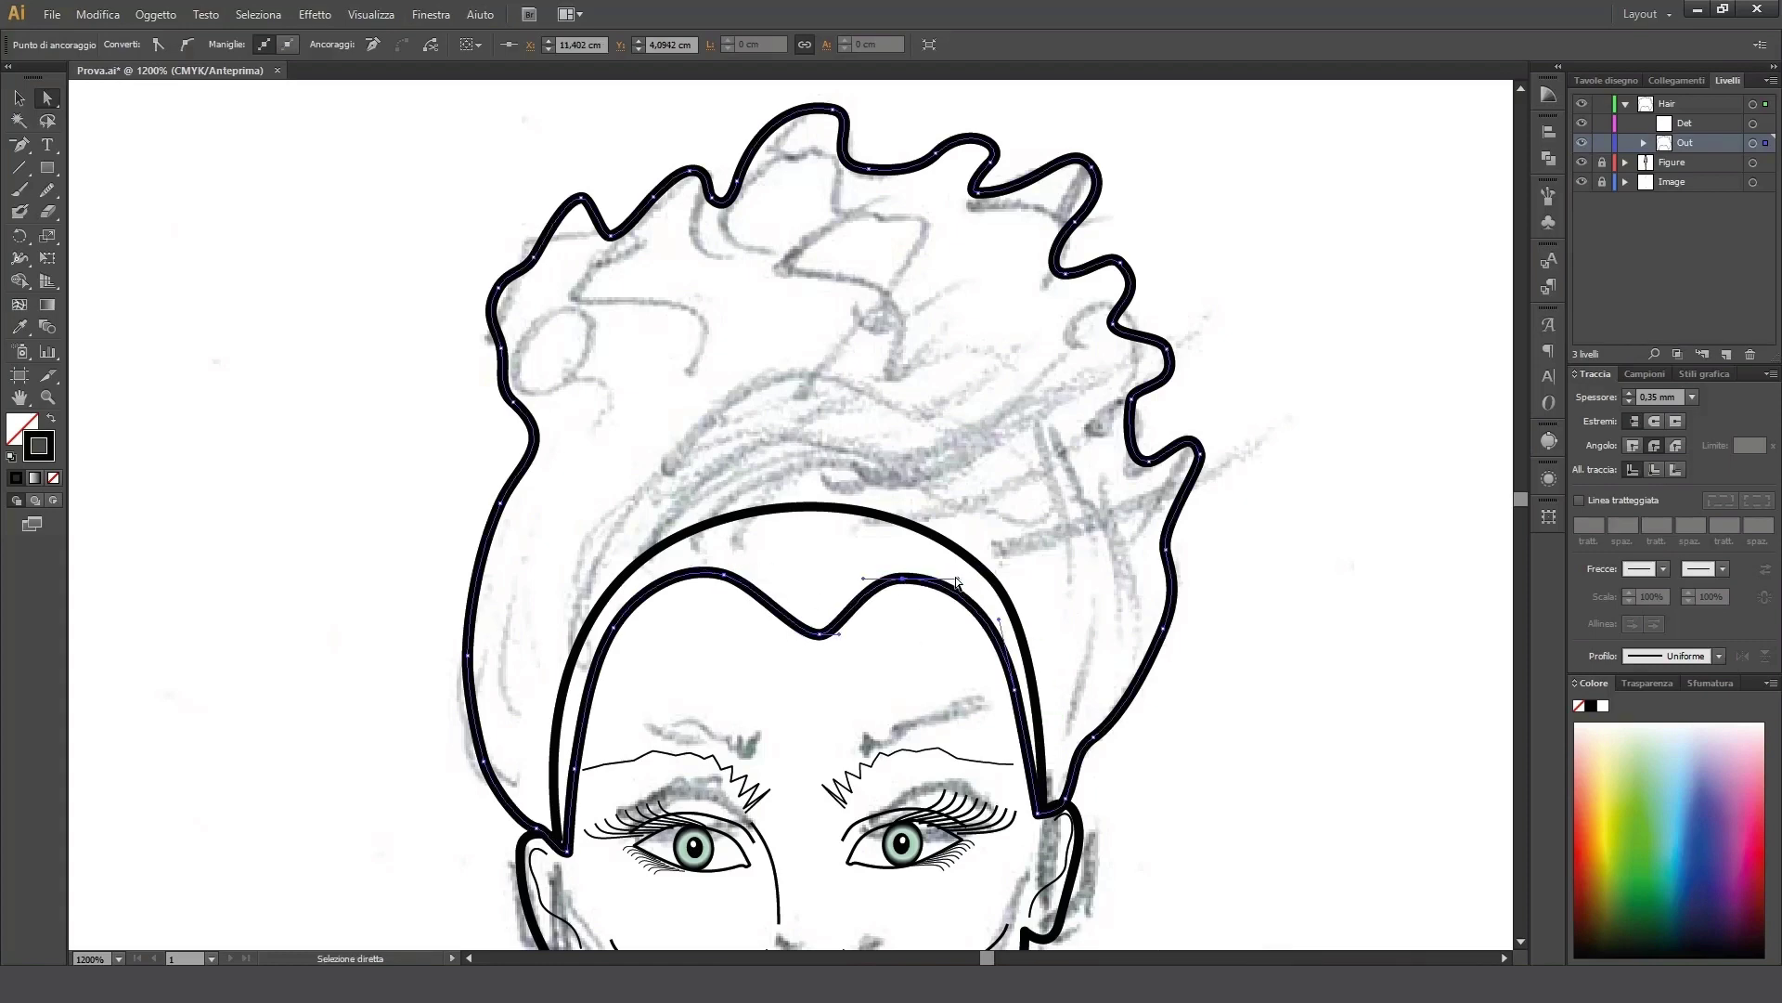
{"action": "left_click_drag", "start_coordinate": [958, 579], "coordinate": [962, 568]}
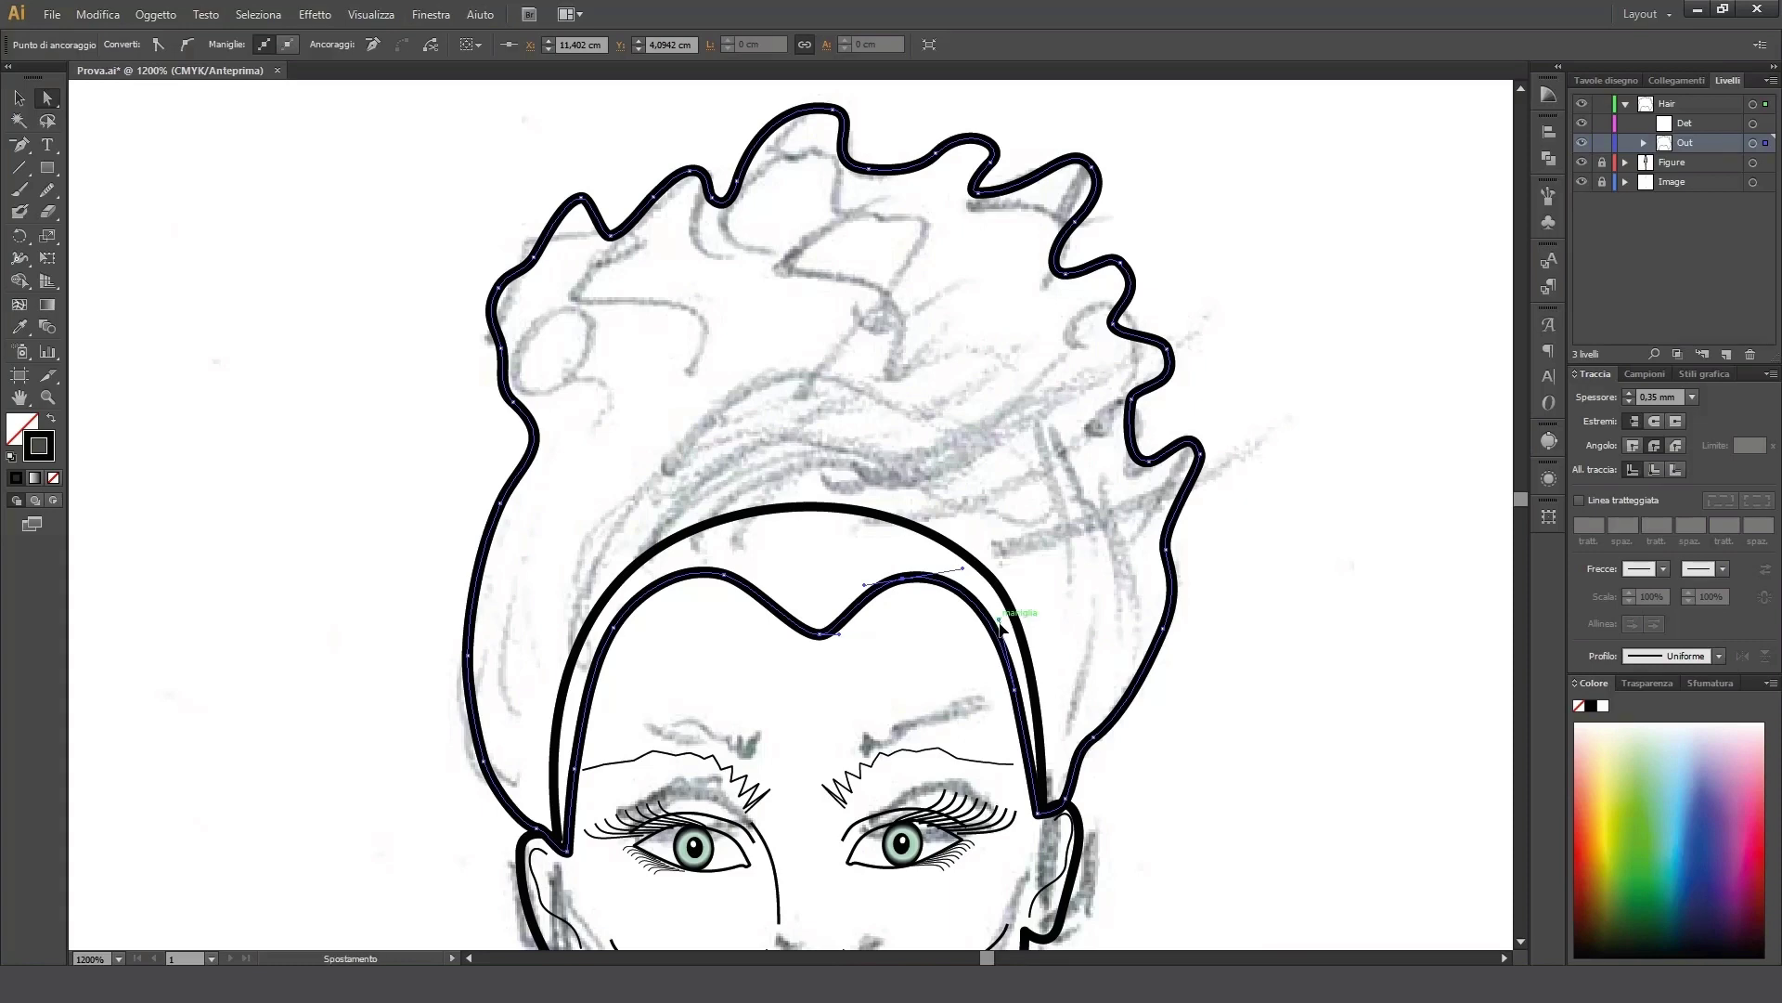
{"action": "left_click_drag", "start_coordinate": [1000, 628], "coordinate": [1000, 626]}
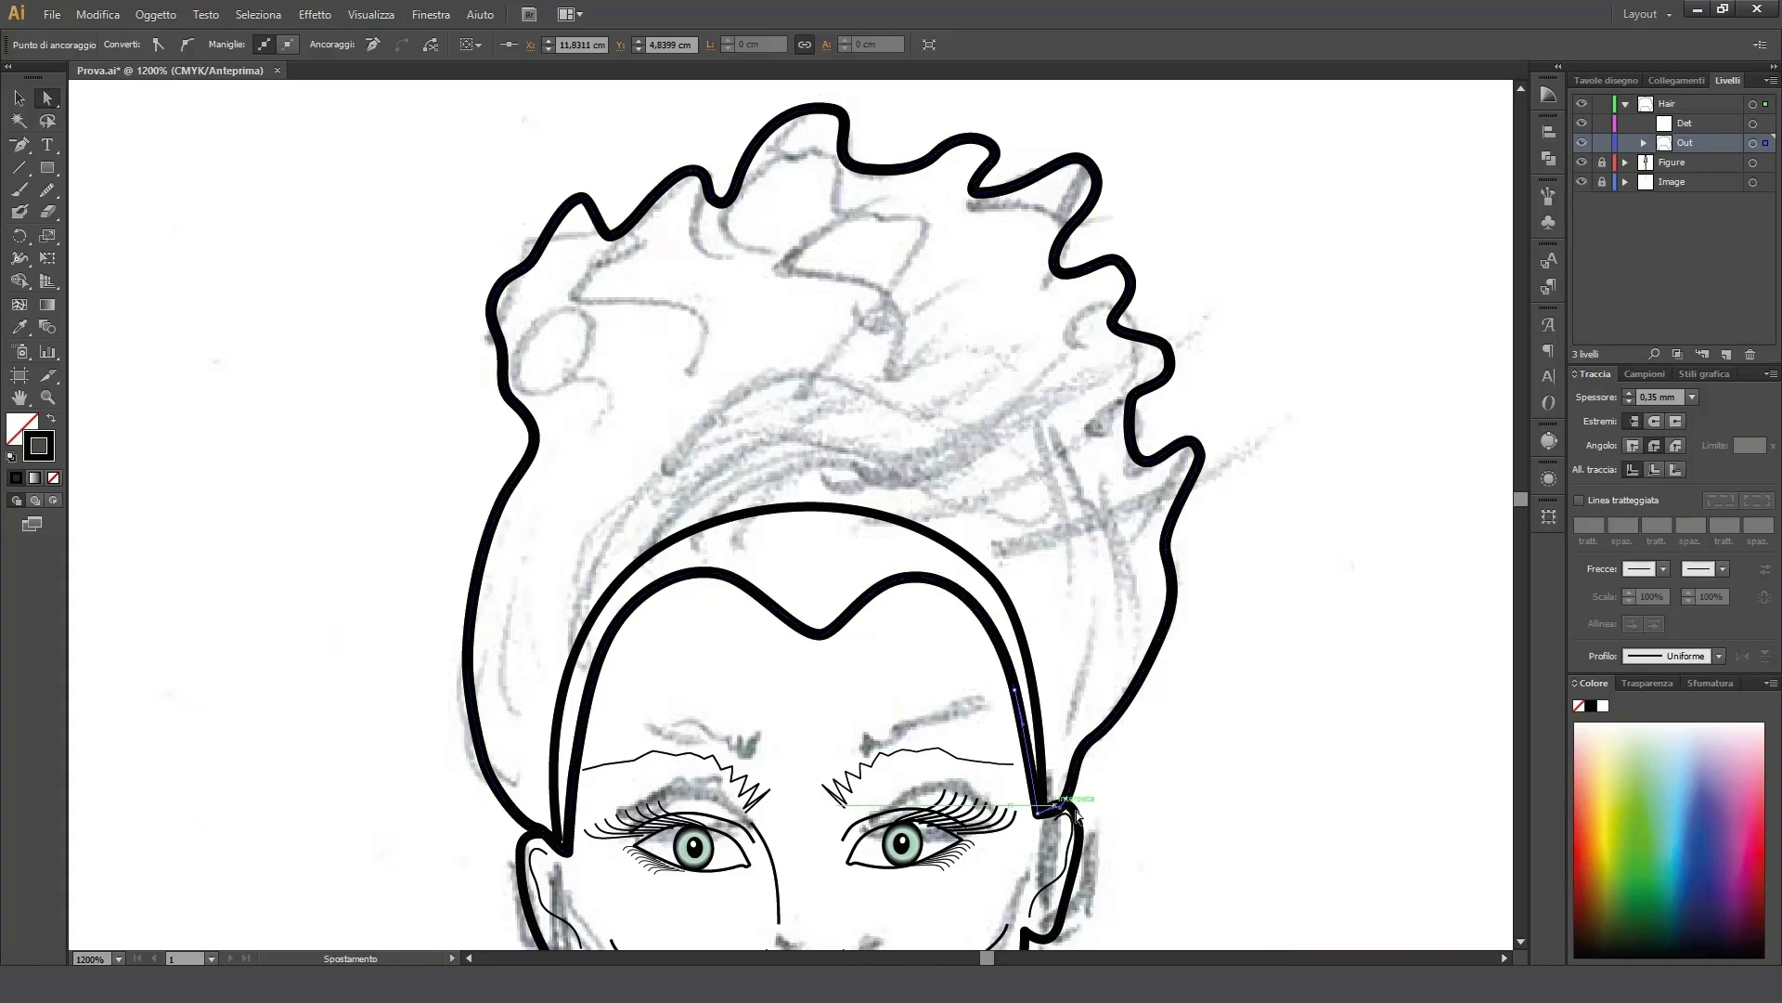
Step: Fit the outline's lower corners to both ears and raise the anchor point on the left-hand hair contour
{"action": "left_click_drag", "start_coordinate": [1086, 815], "coordinate": [1093, 816]}
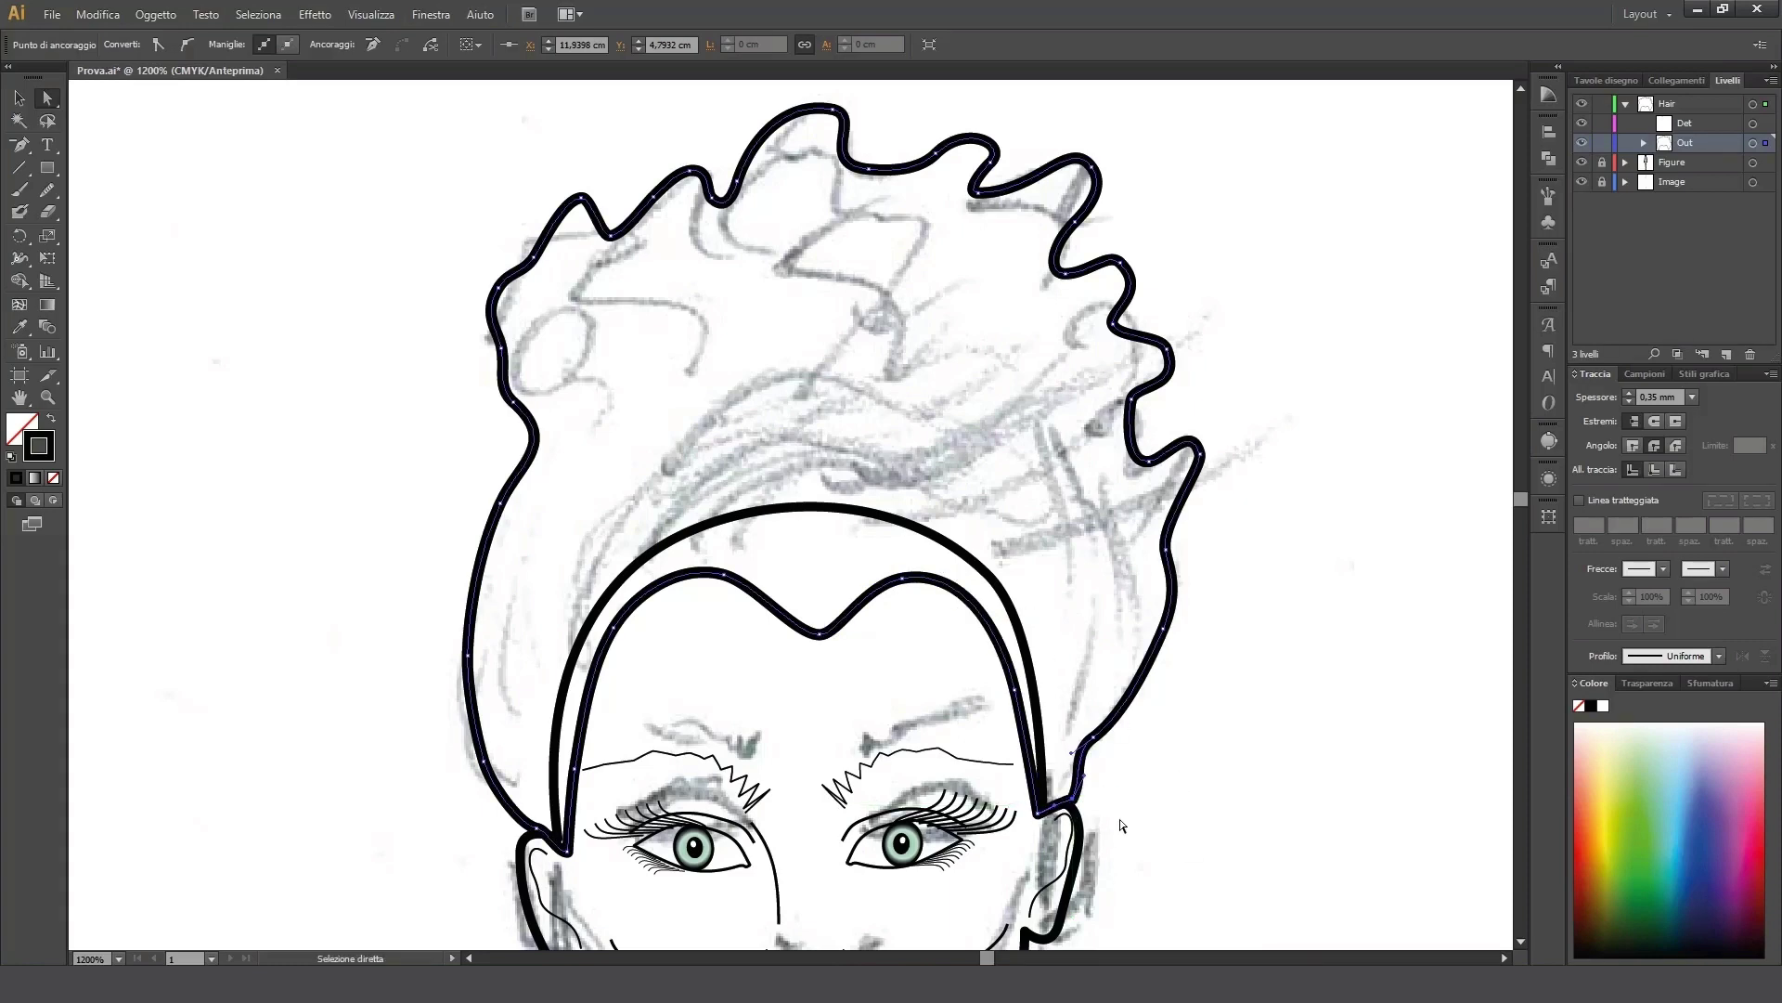
{"action": "left_click", "coordinate": [563, 844]}
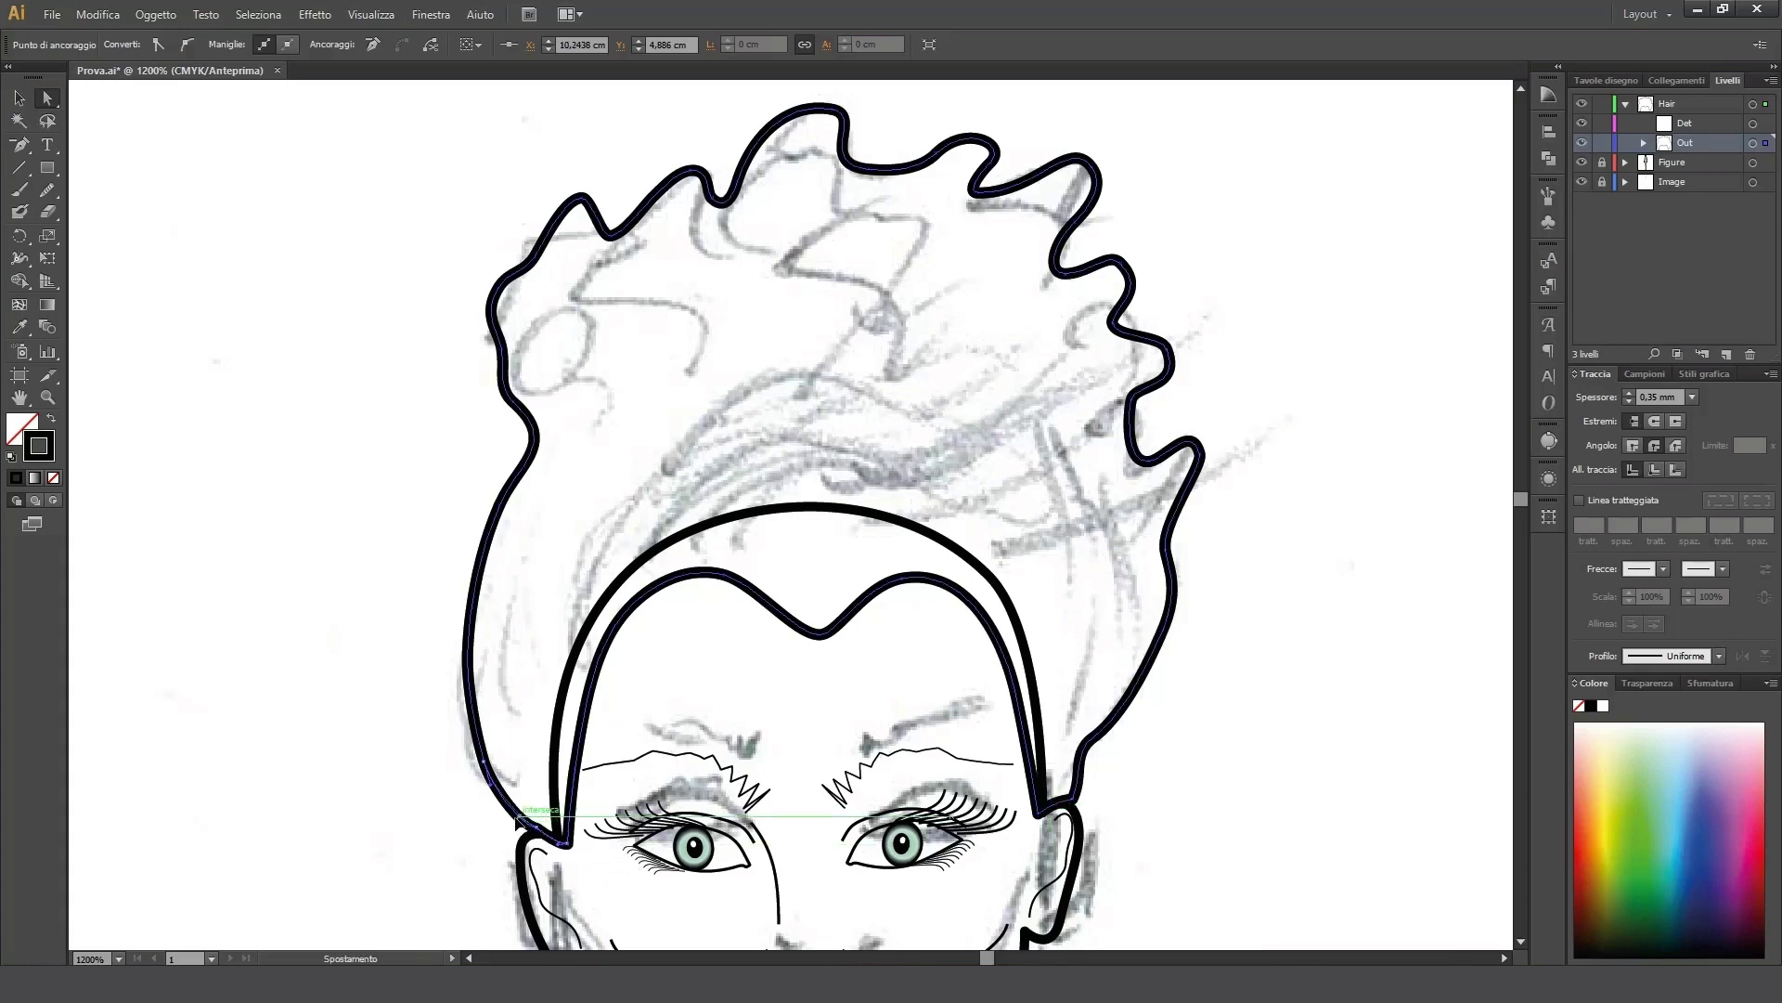
{"action": "left_click_drag", "start_coordinate": [466, 661], "coordinate": [475, 624]}
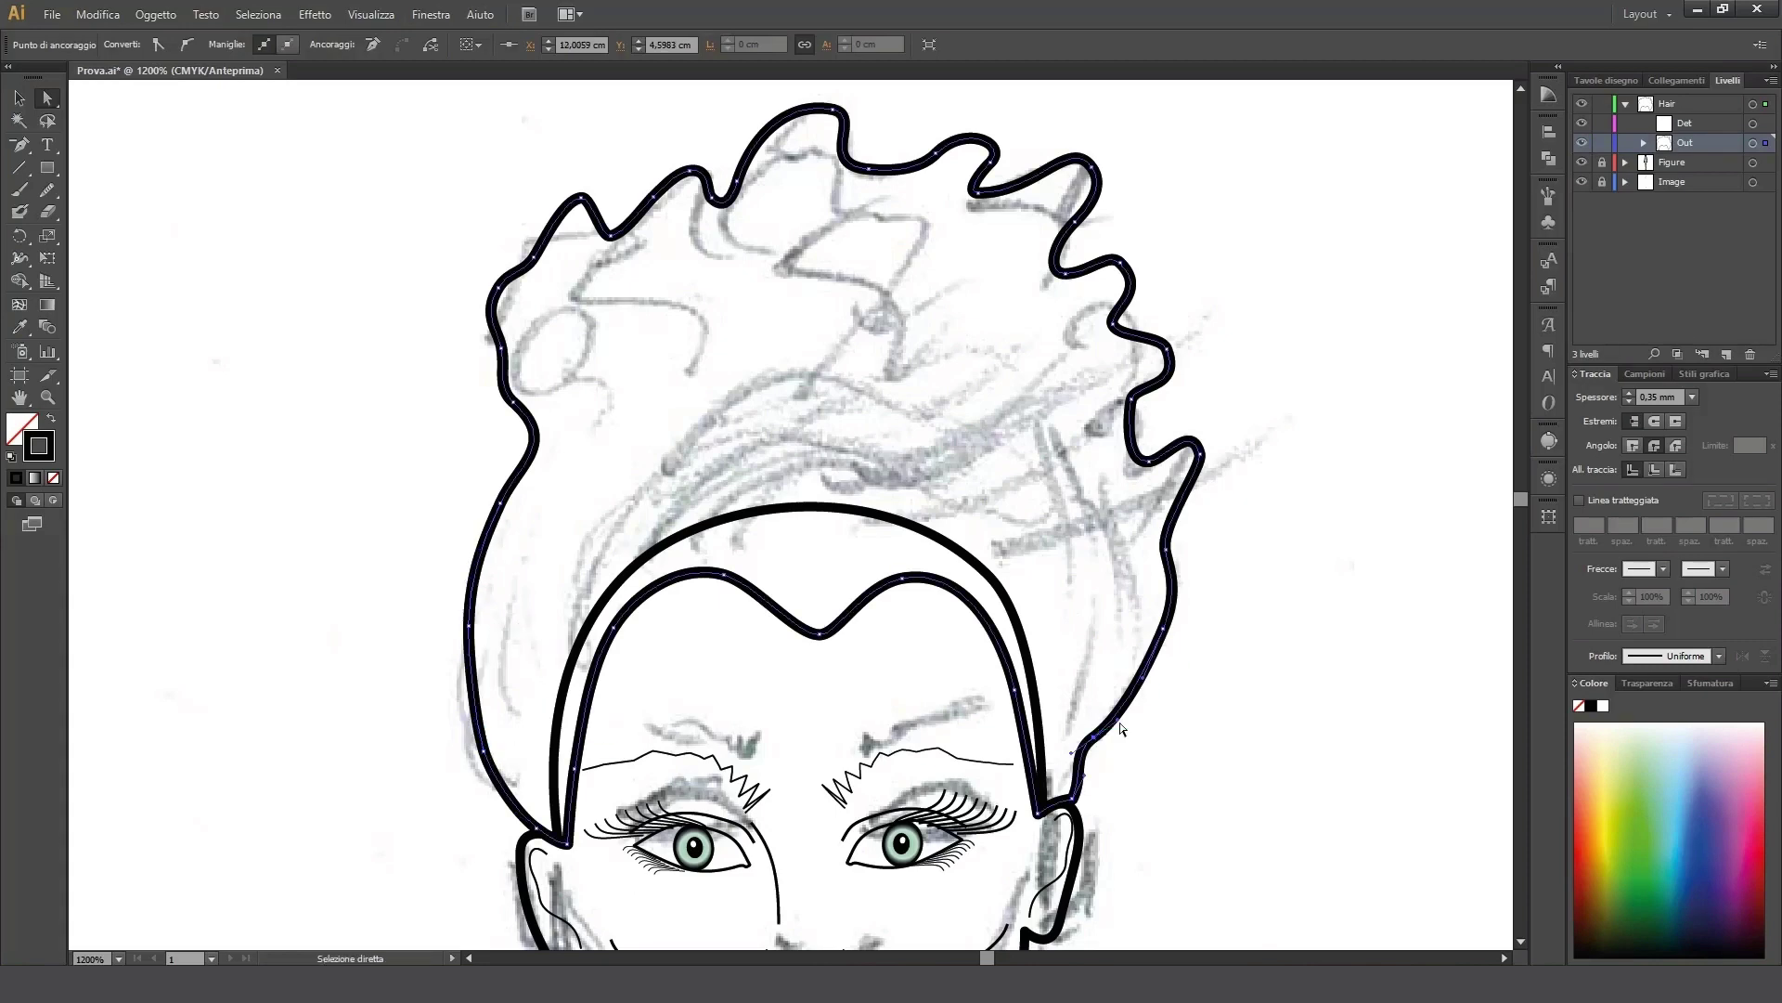
Step: Reshape the right-hand hair contour and its tufts, pulling the spikes inward from the ear up to the top-right lock
{"action": "left_click_drag", "start_coordinate": [1121, 729], "coordinate": [1192, 481]}
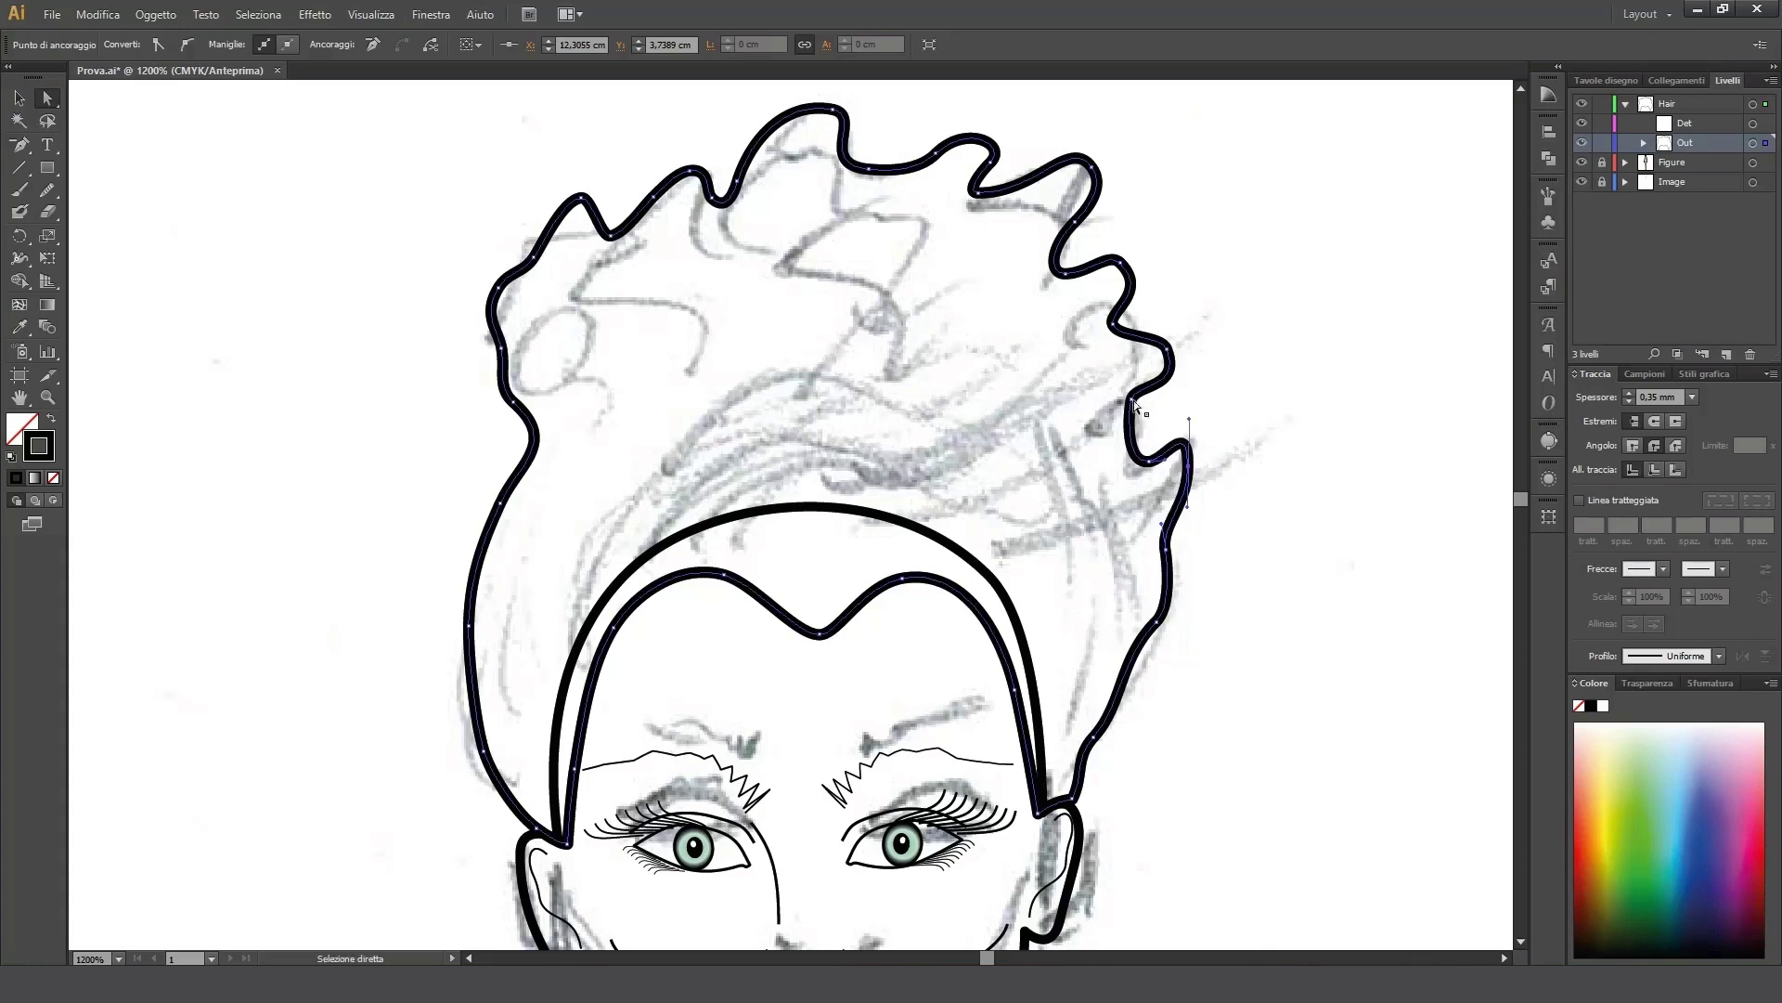
{"action": "left_click_drag", "start_coordinate": [1133, 399], "coordinate": [1176, 439]}
{"action": "left_click_drag", "start_coordinate": [1167, 349], "coordinate": [1112, 316]}
{"action": "mouse_move", "coordinate": [1100, 174]}
{"action": "left_mouse_down"}
{"action": "mouse_move", "coordinate": [1103, 139]}
{"action": "mouse_move", "coordinate": [1079, 186]}
{"action": "mouse_move", "coordinate": [1107, 192]}
{"action": "mouse_move", "coordinate": [1100, 149]}
{"action": "mouse_move", "coordinate": [1097, 181]}
{"action": "left_mouse_up"}
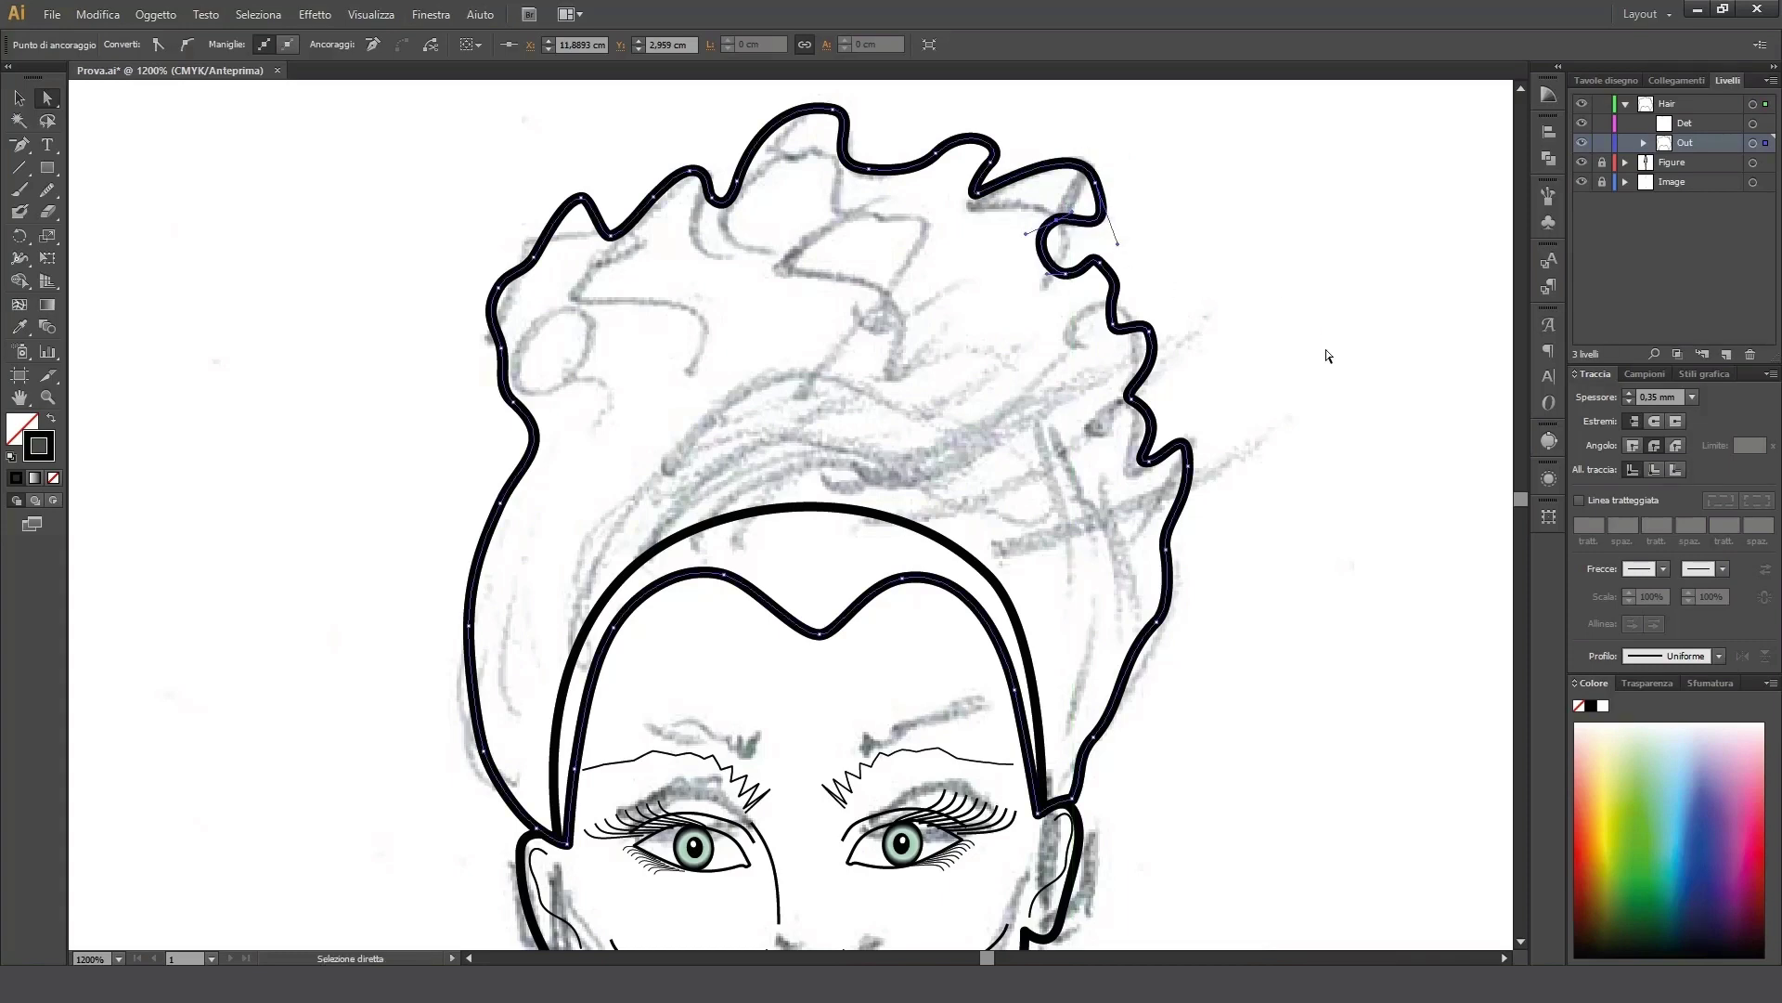
{"action": "key", "text": "Down"}
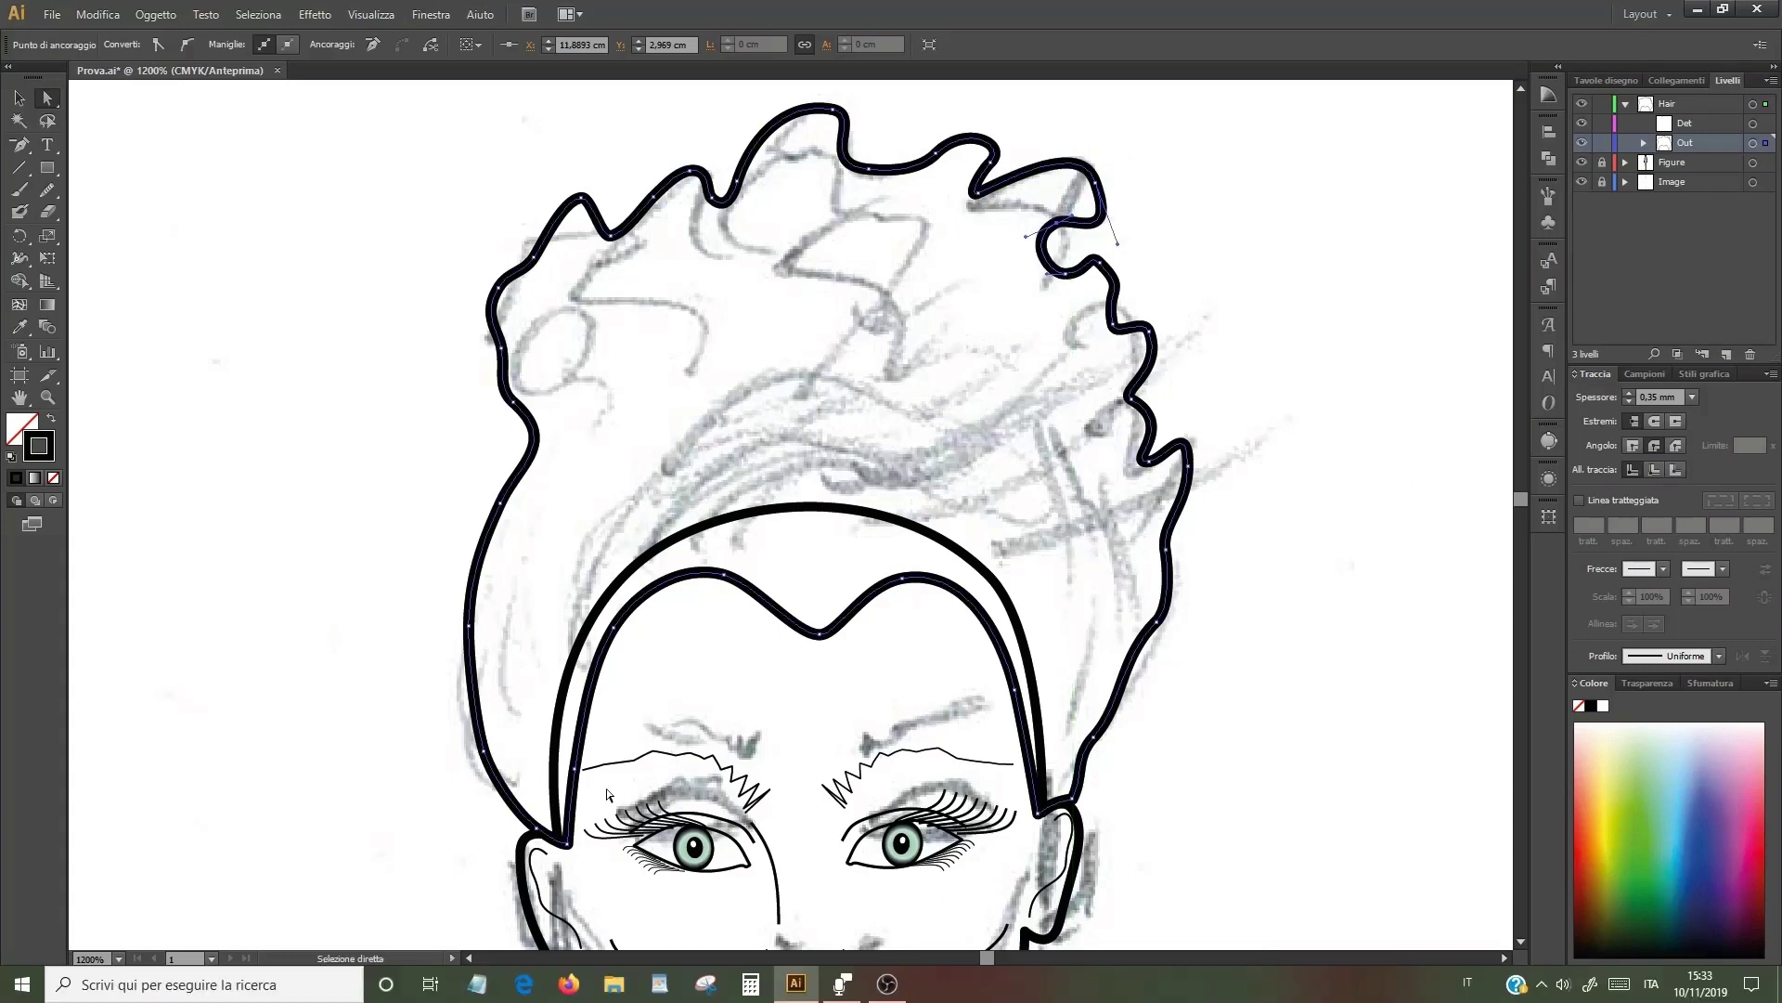